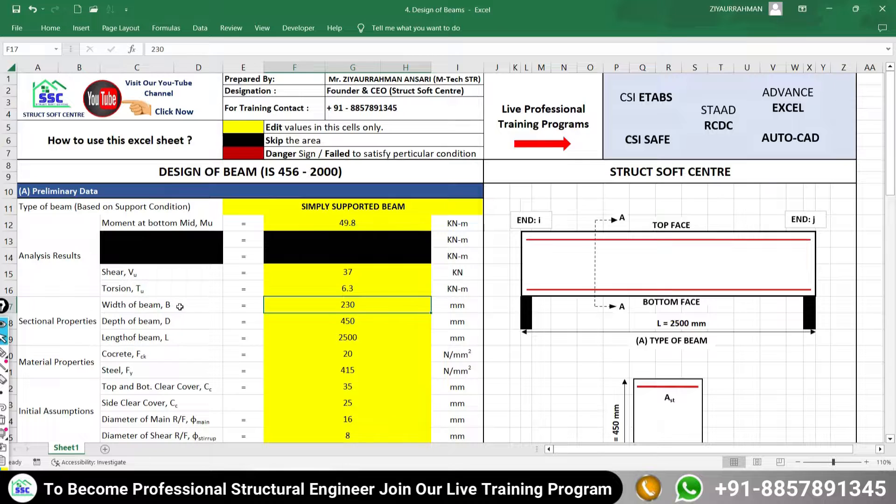
- Check the trial section on the simply supported beam slide and set the beam depth to 500 mm in the design sheet
{"action": "key", "text": "alt+Tab"}
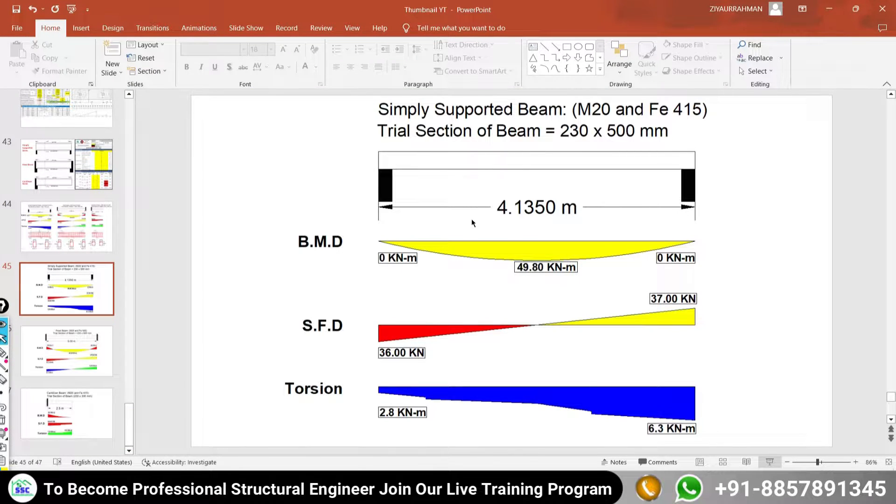
{"action": "key", "text": "alt+Tab"}
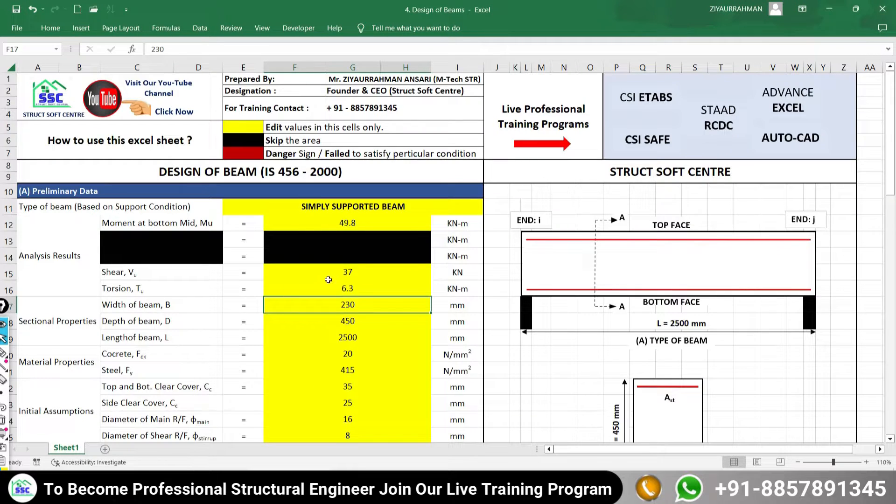
{"action": "left_click", "coordinate": [335, 326]}
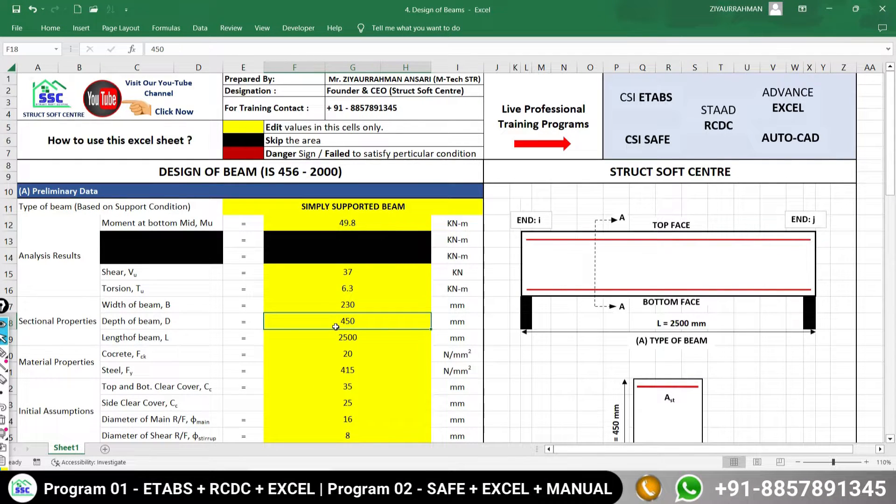
{"action": "type", "text": "500"}
{"action": "key", "text": "Return"}
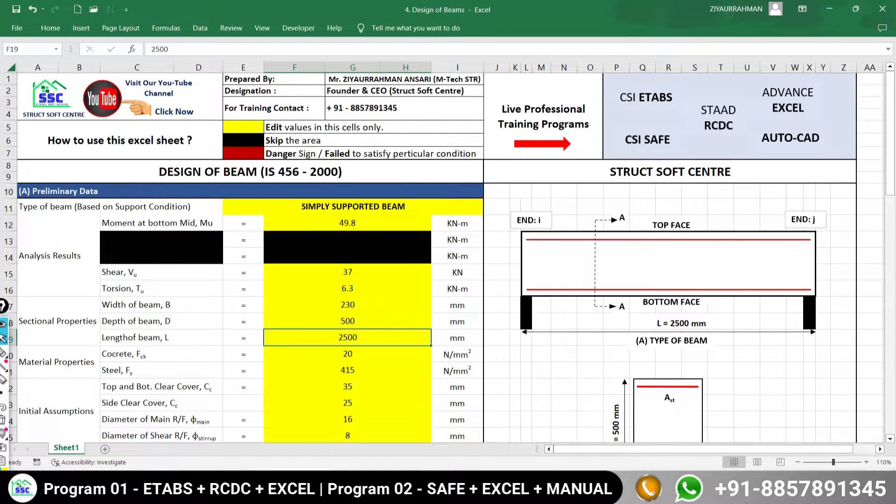
- Look up the span on the beam slide and set the beam length to 4135 mm in the design sheet
{"action": "key", "text": "alt+Tab"}
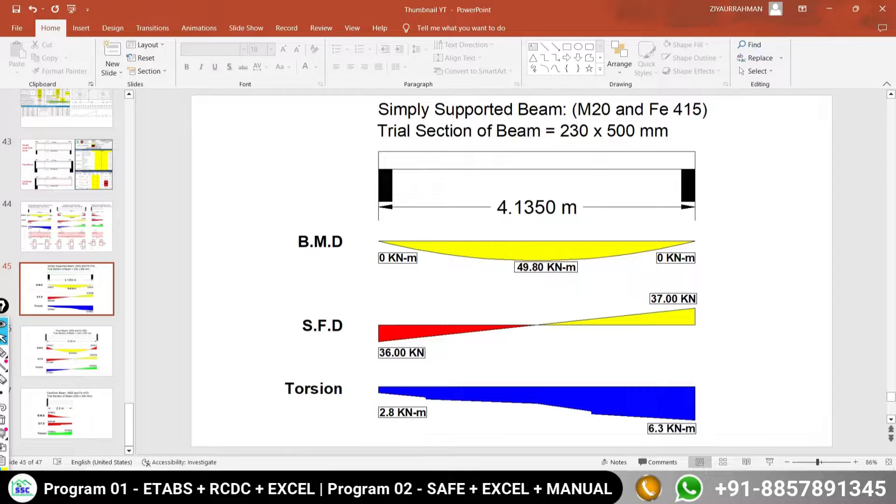
{"action": "key", "text": "alt+Tab"}
{"action": "type", "text": "4"}
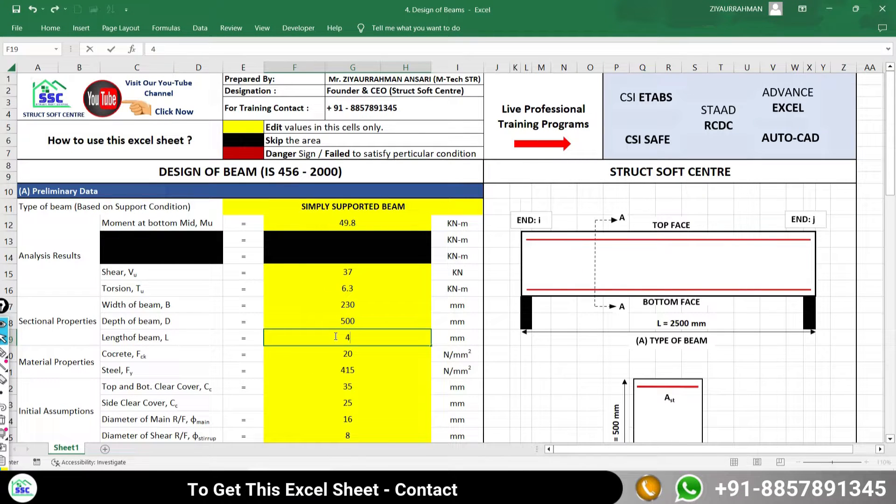
{"action": "type", "text": "135"}
{"action": "key", "text": "Return"}
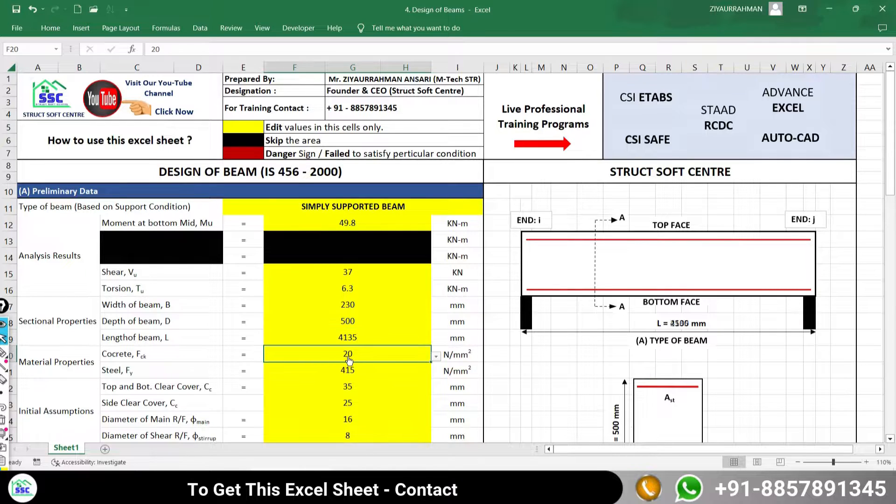
- Choose 20 N/mm² for the concrete grade and 415 N/mm² for the steel grade
{"action": "left_click", "coordinate": [437, 357]}
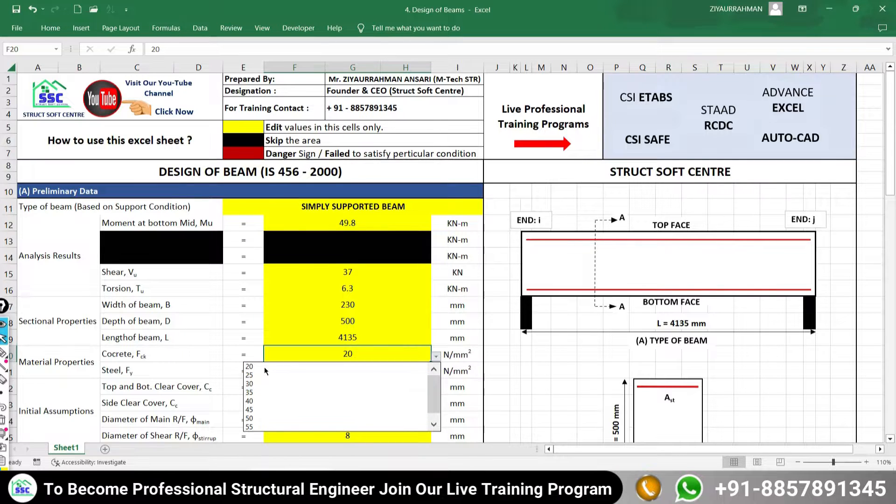
{"action": "left_click", "coordinate": [250, 368]}
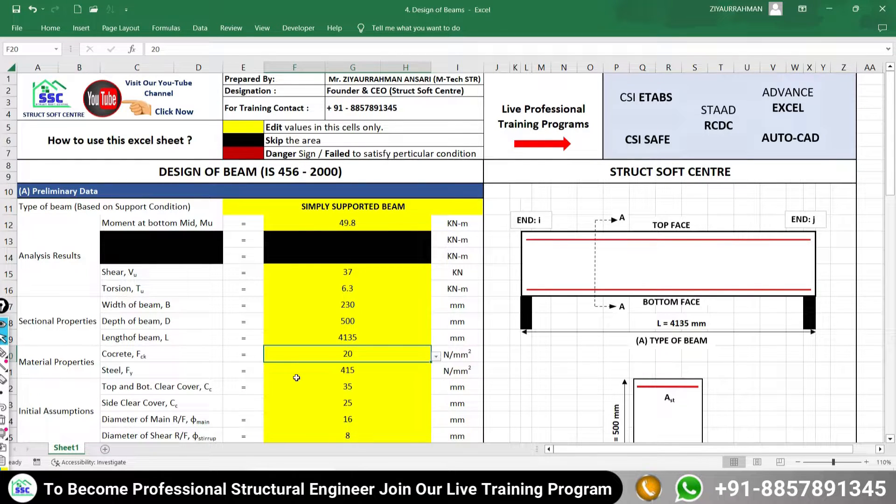
{"action": "left_click", "coordinate": [326, 371]}
{"action": "left_click", "coordinate": [435, 372]}
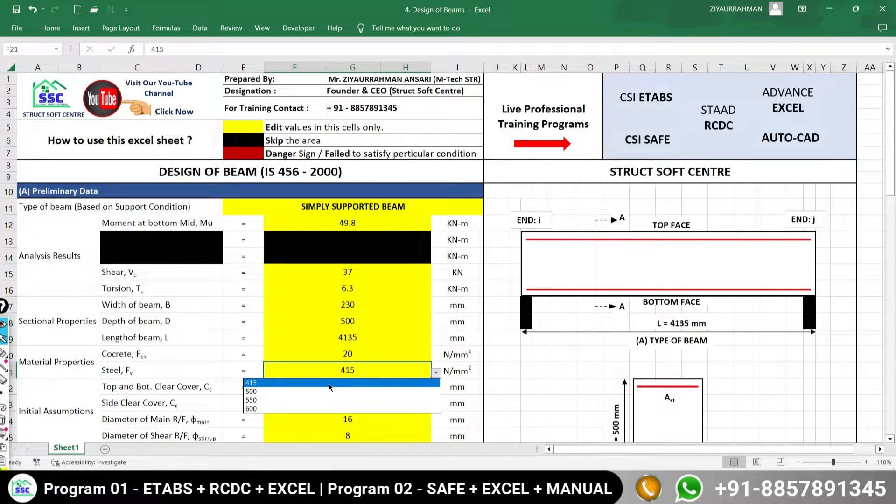
{"action": "left_click", "coordinate": [265, 385]}
- Sketch a rectangular beam section with a bar at each bottom corner beside the clear cover inputs, using the annotation pen
{"action": "scroll", "coordinate": [342, 396], "scroll_direction": "down", "scroll_amount": 4}
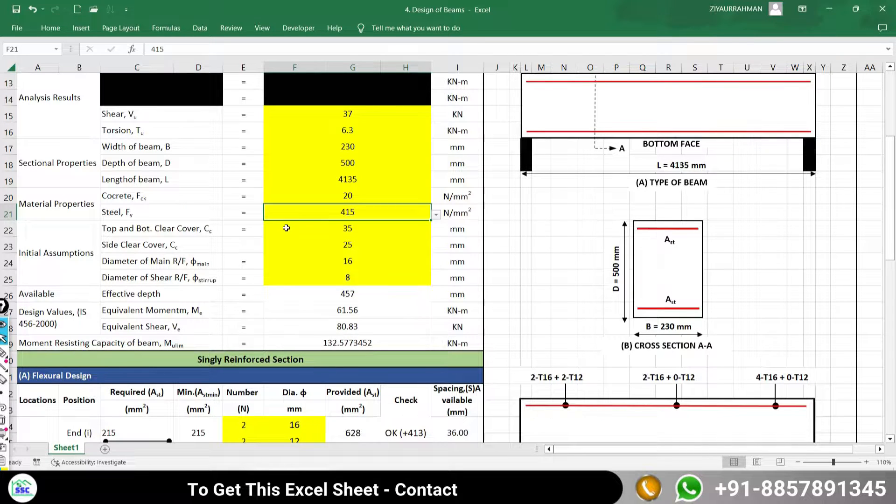
{"action": "left_click", "coordinate": [345, 229]}
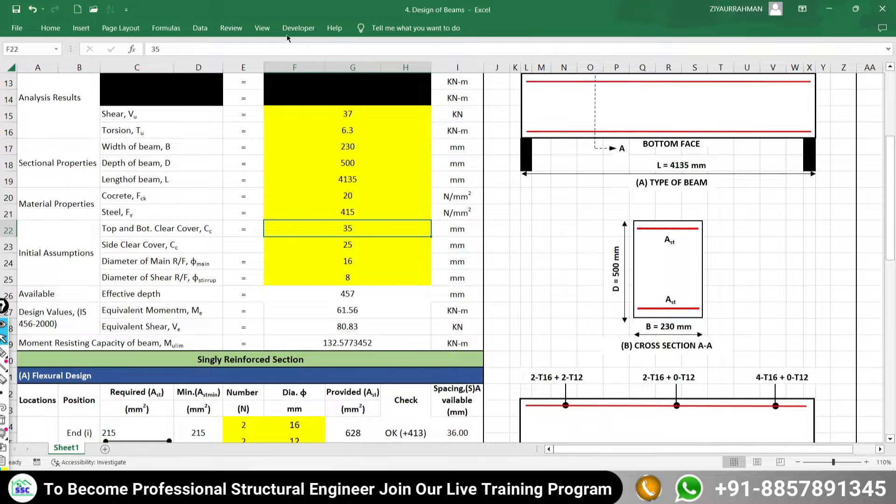
{"action": "left_click", "coordinate": [3, 351]}
{"action": "mouse_move", "coordinate": [484, 200]}
{"action": "left_mouse_down"}
{"action": "mouse_move", "coordinate": [575, 294]}
{"action": "mouse_move", "coordinate": [518, 333]}
{"action": "mouse_move", "coordinate": [482, 244]}
{"action": "mouse_move", "coordinate": [481, 209]}
{"action": "left_mouse_up"}
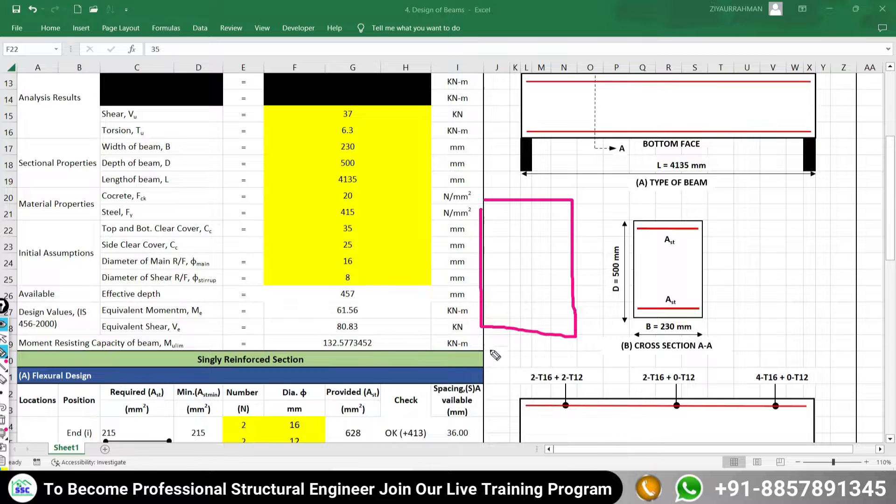
{"action": "mouse_move", "coordinate": [502, 303]}
{"action": "left_mouse_down"}
{"action": "mouse_move", "coordinate": [491, 316]}
{"action": "mouse_move", "coordinate": [498, 303]}
{"action": "left_mouse_up"}
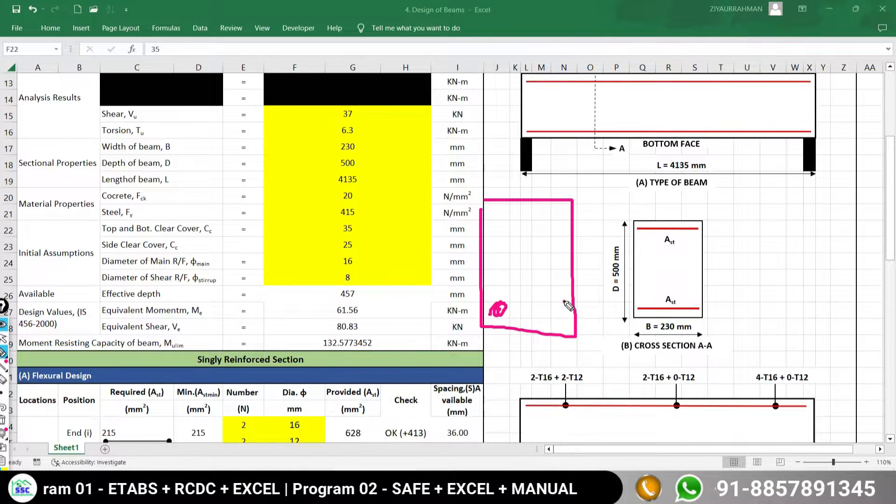
{"action": "mouse_move", "coordinate": [561, 303]}
{"action": "left_mouse_down"}
{"action": "mouse_move", "coordinate": [559, 317]}
{"action": "mouse_move", "coordinate": [564, 304]}
{"action": "mouse_move", "coordinate": [577, 318]}
{"action": "mouse_move", "coordinate": [582, 308]}
{"action": "left_mouse_up"}
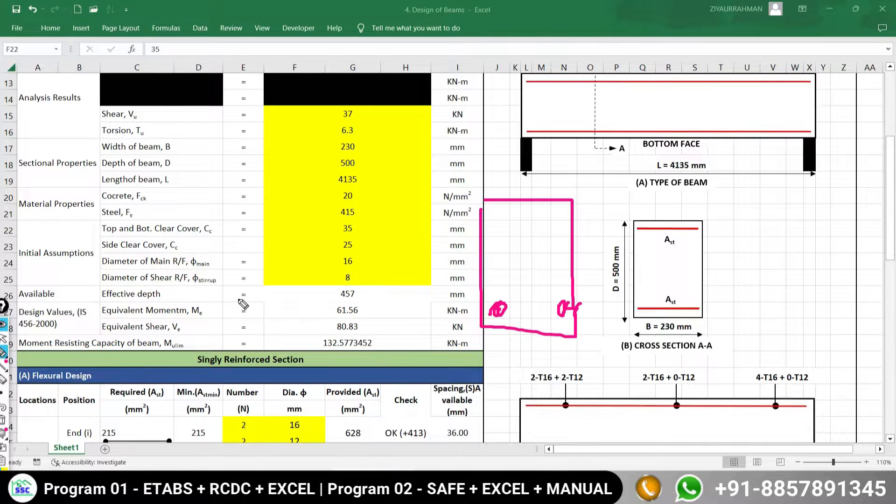
- Leave the annotation pen and set the diameter of the main reinforcement to 12 mm
{"action": "left_click", "coordinate": [4, 338]}
{"action": "left_click", "coordinate": [341, 246]}
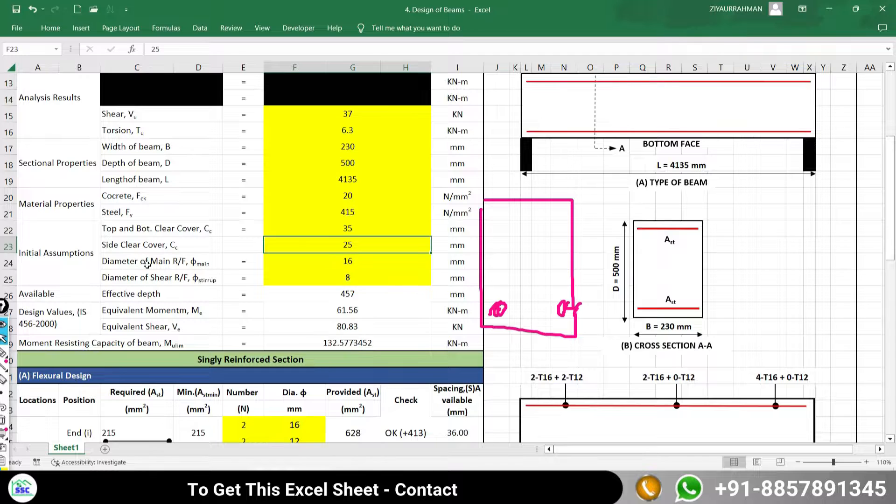
{"action": "left_click", "coordinate": [359, 261]}
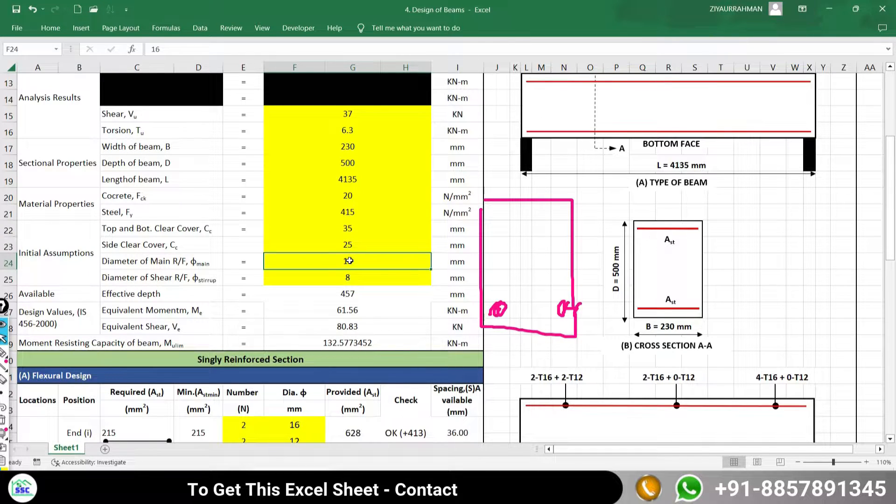
{"action": "type", "text": "1"}
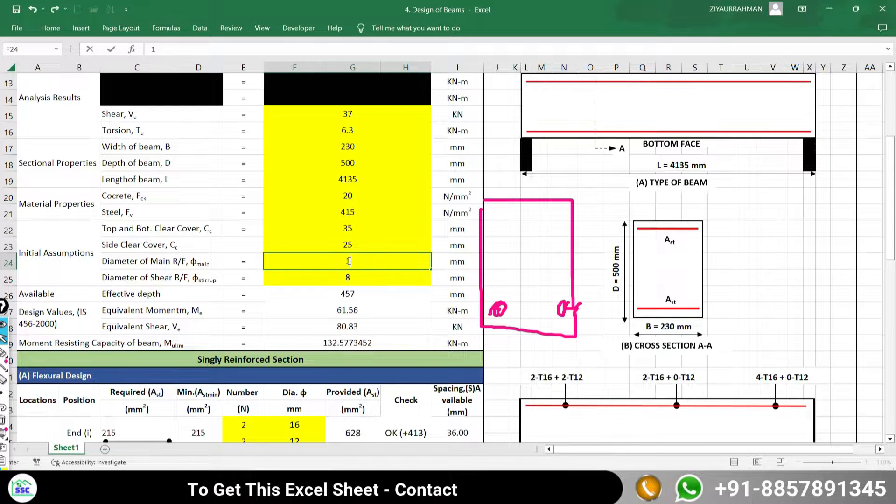
{"action": "type", "text": "2"}
{"action": "key", "text": "Return"}
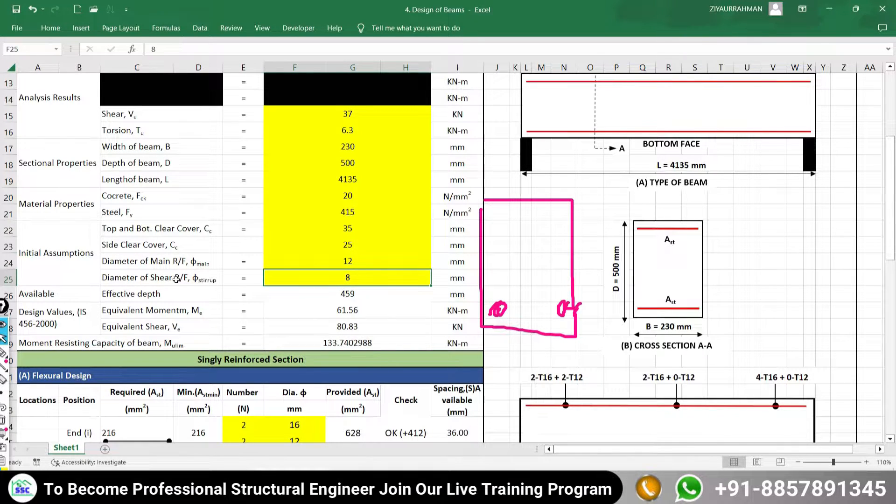
- Examine the effective depth, equivalent moment, equivalent shear and moment resisting capacity against the beam's preliminary data
{"action": "left_click", "coordinate": [343, 296]}
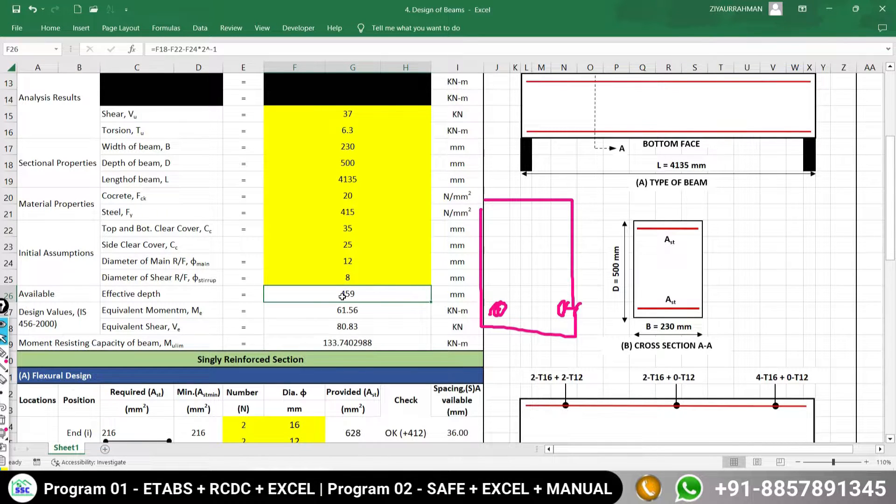
{"action": "left_click", "coordinate": [346, 312]}
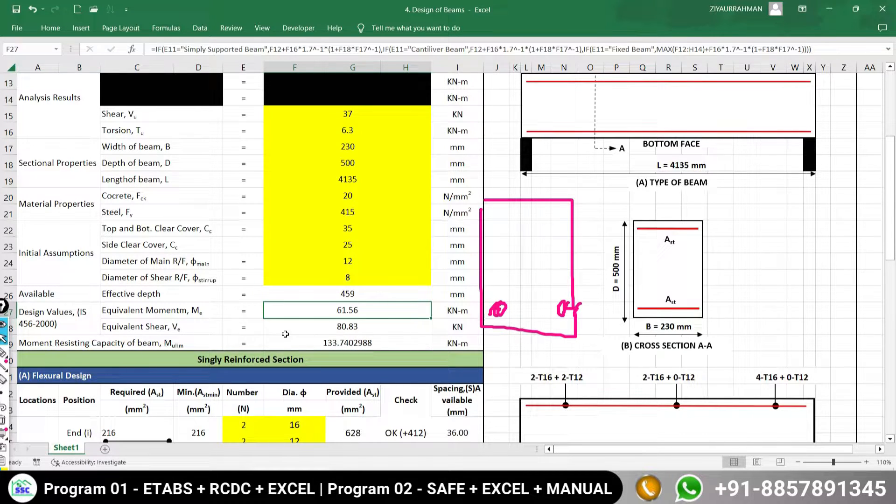
{"action": "left_click", "coordinate": [337, 327]}
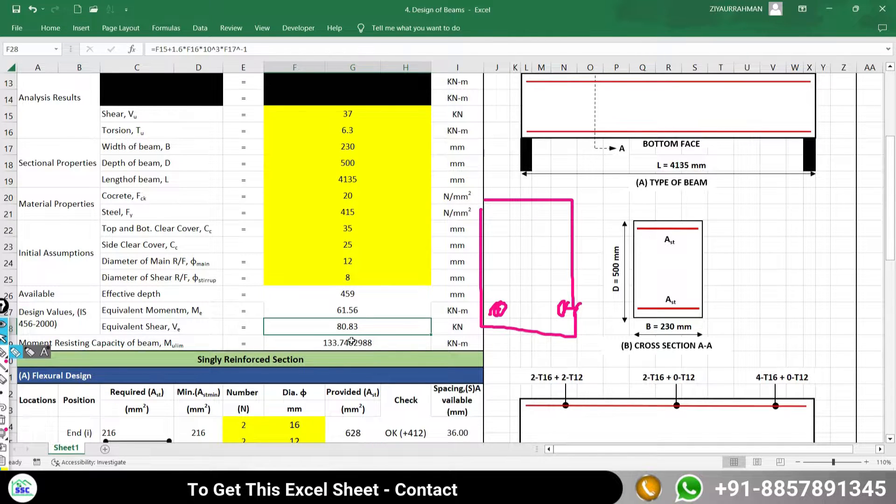
{"action": "scroll", "coordinate": [338, 344], "scroll_direction": "down", "scroll_amount": 2}
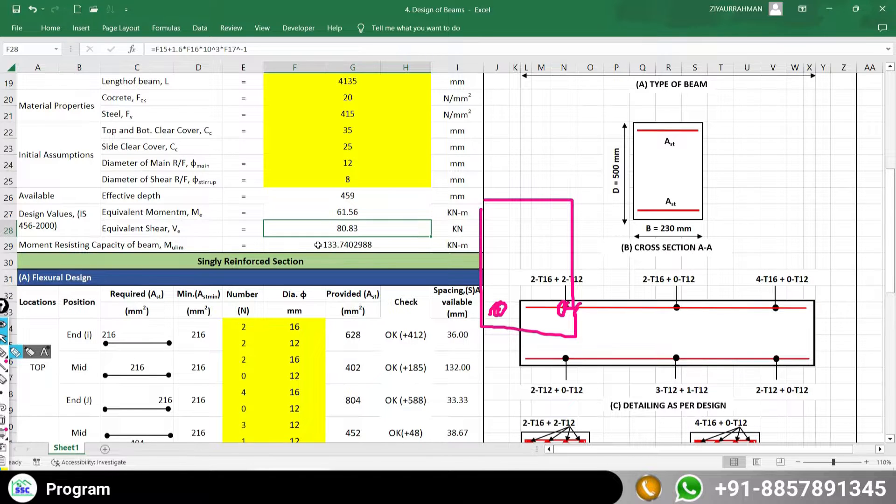
{"action": "scroll", "coordinate": [320, 245], "scroll_direction": "up", "scroll_amount": 3}
{"action": "scroll", "coordinate": [321, 244], "scroll_direction": "up", "scroll_amount": 1}
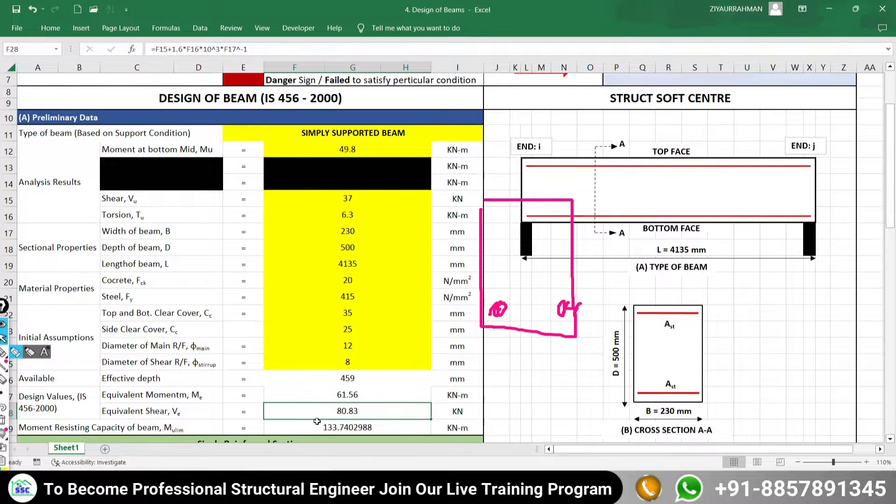
{"action": "scroll", "coordinate": [309, 430], "scroll_direction": "down", "scroll_amount": 1}
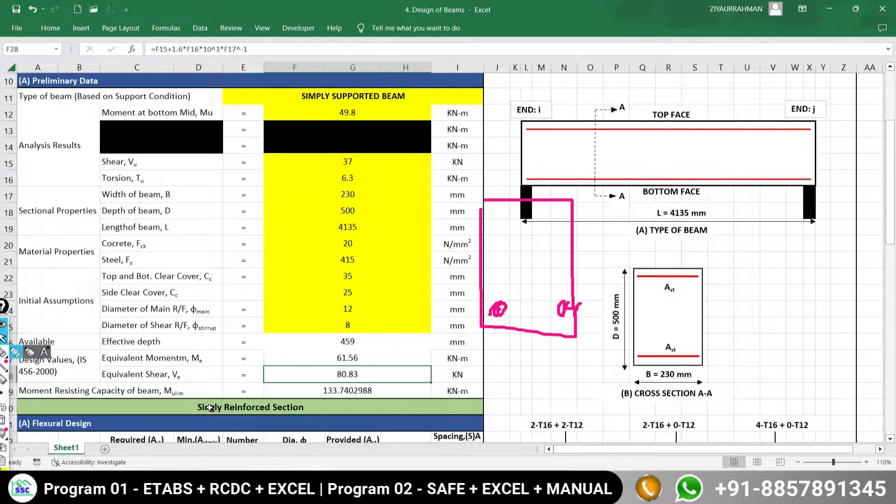
{"action": "scroll", "coordinate": [272, 405], "scroll_direction": "down", "scroll_amount": 3}
{"action": "scroll", "coordinate": [269, 373], "scroll_direction": "up", "scroll_amount": 2}
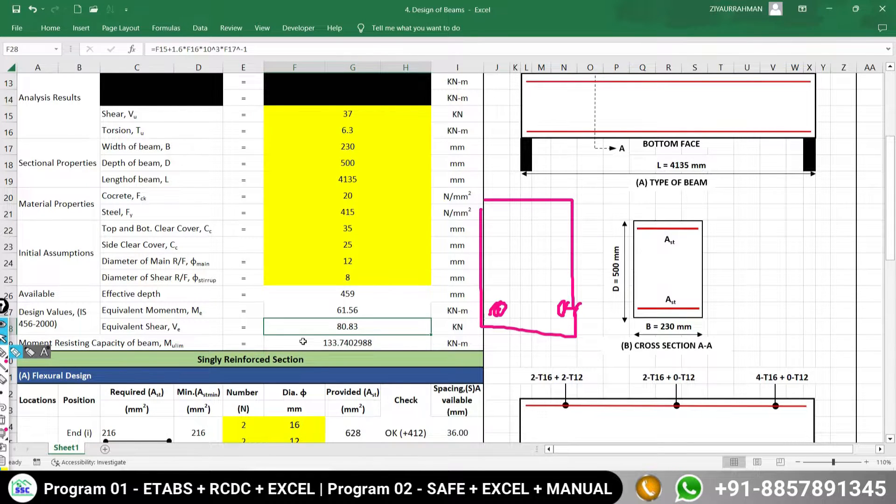
{"action": "scroll", "coordinate": [303, 342], "scroll_direction": "up", "scroll_amount": 2}
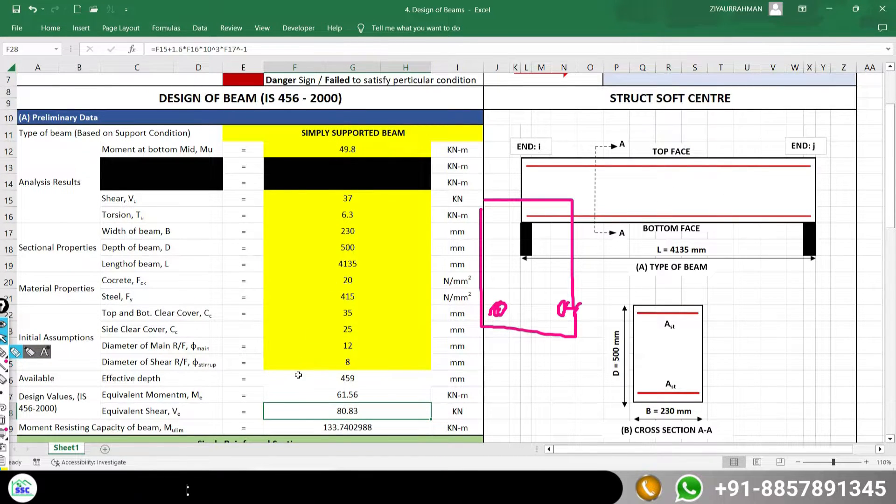
{"action": "scroll", "coordinate": [314, 338], "scroll_direction": "down", "scroll_amount": 2}
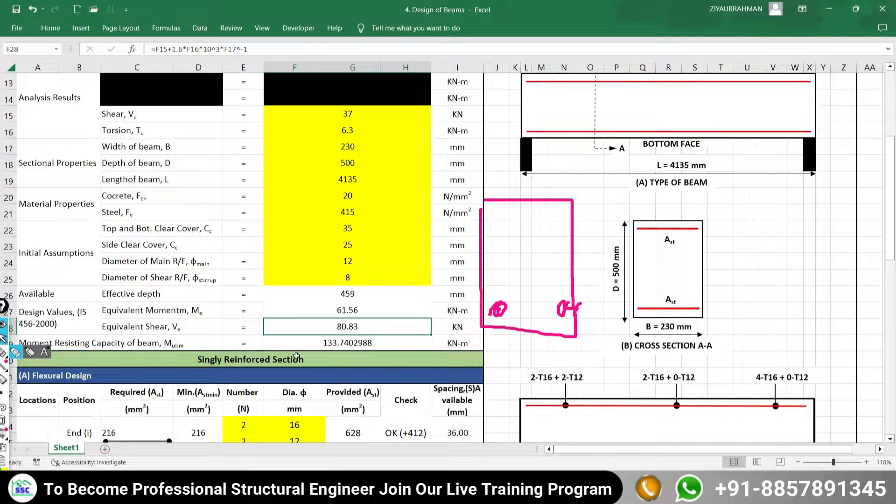
{"action": "scroll", "coordinate": [308, 186], "scroll_direction": "up", "scroll_amount": 2}
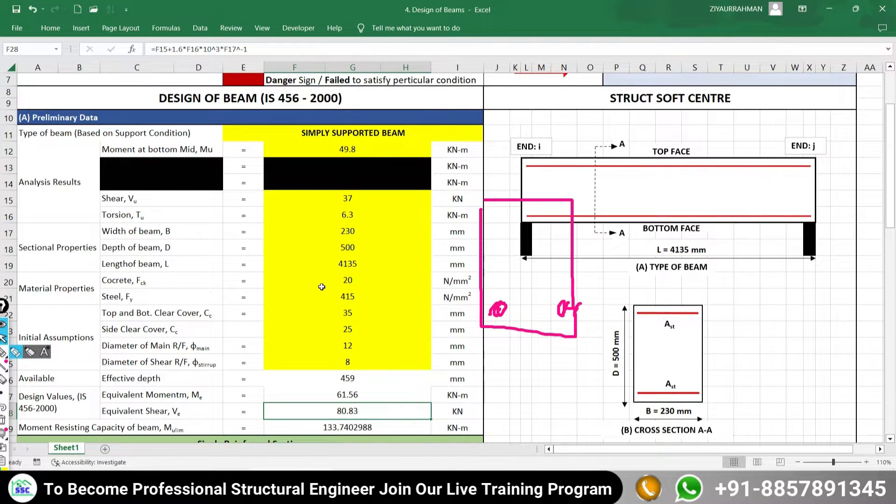
{"action": "scroll", "coordinate": [307, 389], "scroll_direction": "down", "scroll_amount": 1}
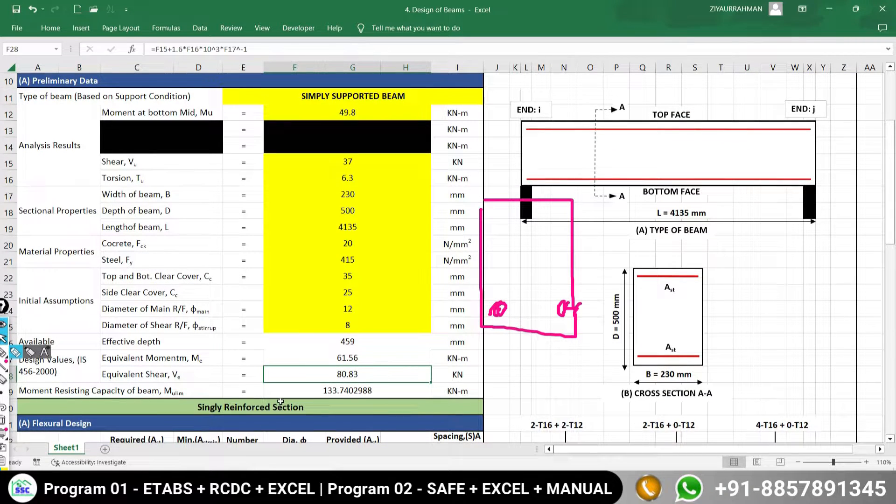
- Clear the pen sketch and set the first top bar row at End (i) to 12 mm diameter in the flexural design table
{"action": "left_click", "coordinate": [3, 420]}
{"action": "scroll", "coordinate": [286, 301], "scroll_direction": "down", "scroll_amount": 4}
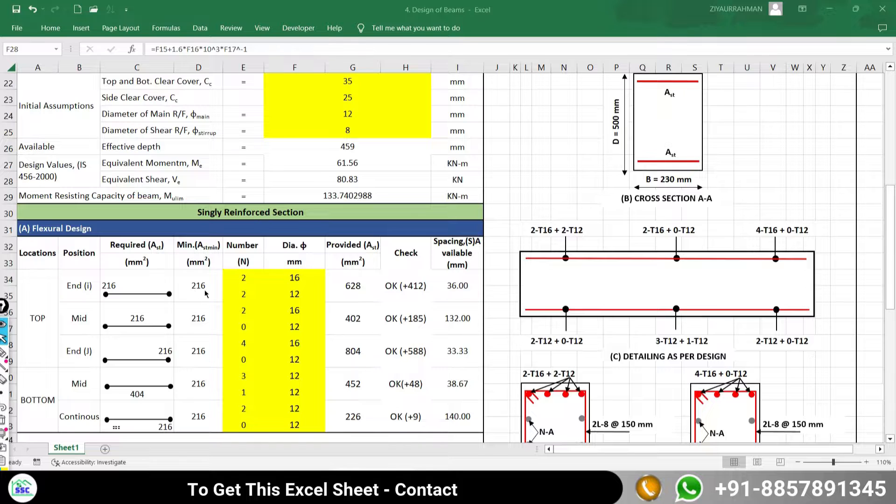
{"action": "left_click", "coordinate": [244, 282]}
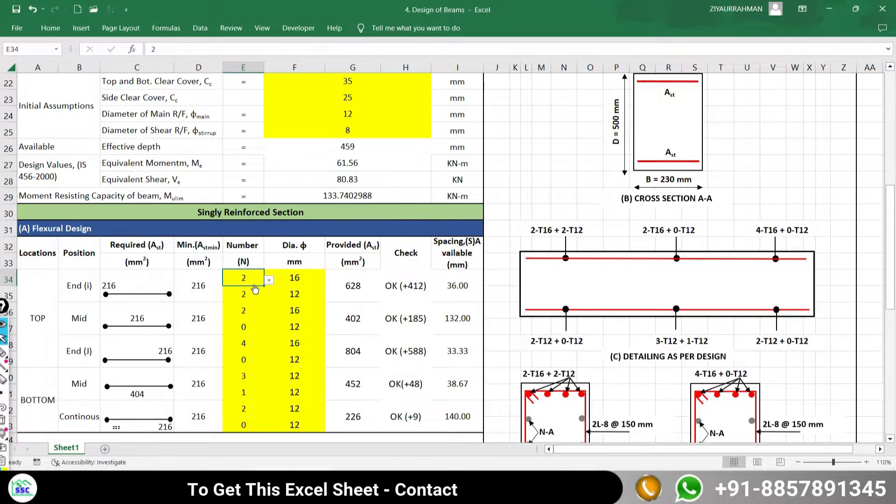
{"action": "left_click", "coordinate": [269, 280]}
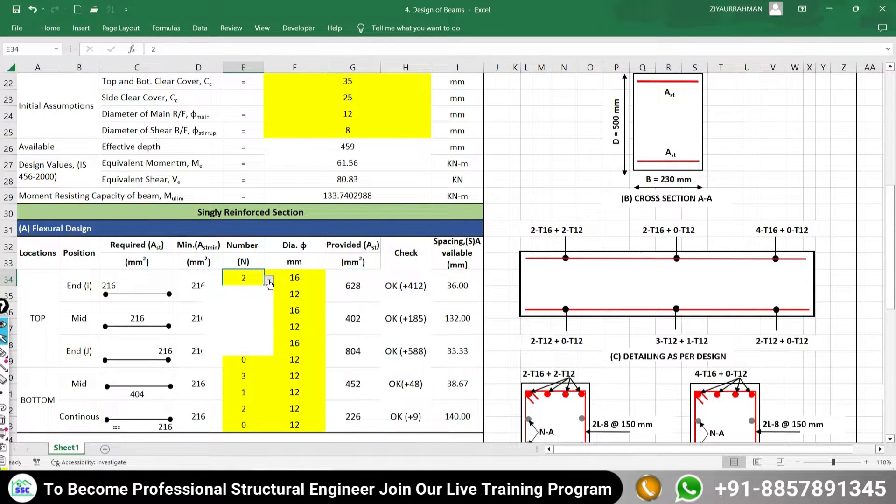
{"action": "left_click", "coordinate": [292, 279]}
{"action": "left_click", "coordinate": [330, 281]}
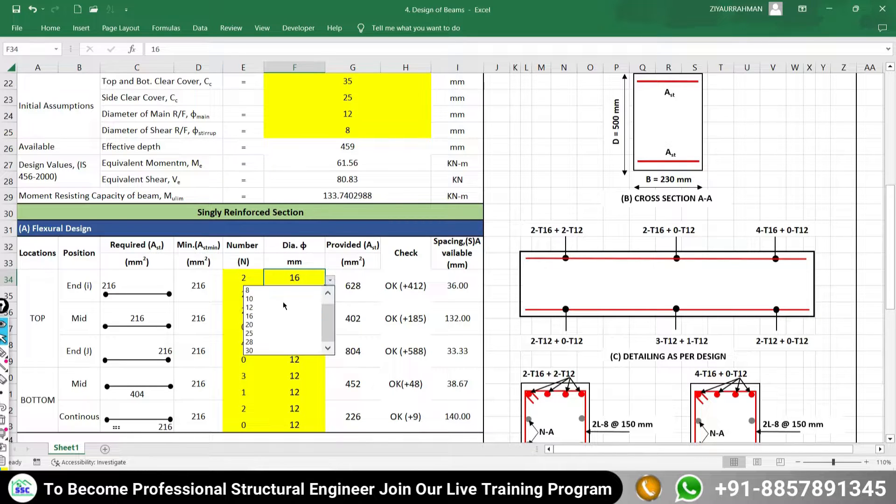
{"action": "left_click", "coordinate": [260, 308]}
- Set the number of bars in the second top row at End (i) to 0 in the flexural design table
{"action": "left_click", "coordinate": [238, 299]}
{"action": "type", "text": "0"}
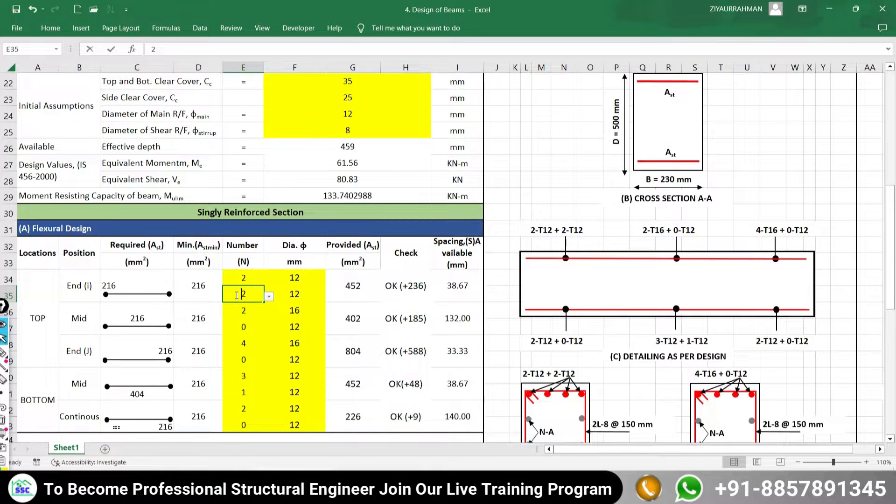
{"action": "key", "text": "Return"}
{"action": "left_click", "coordinate": [228, 280]}
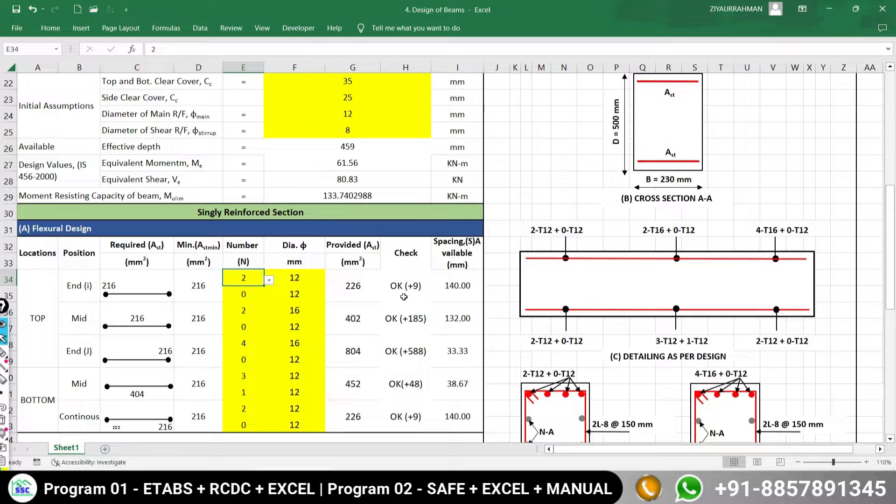
- Tick the provided and minimum steel areas at End (i) with the annotation pen and underline the row's check result
{"action": "left_click", "coordinate": [367, 284]}
{"action": "key", "text": "ctrl+shift+3"}
{"action": "mouse_move", "coordinate": [357, 298]}
{"action": "left_mouse_down"}
{"action": "mouse_move", "coordinate": [362, 306]}
{"action": "mouse_move", "coordinate": [387, 275]}
{"action": "left_mouse_up"}
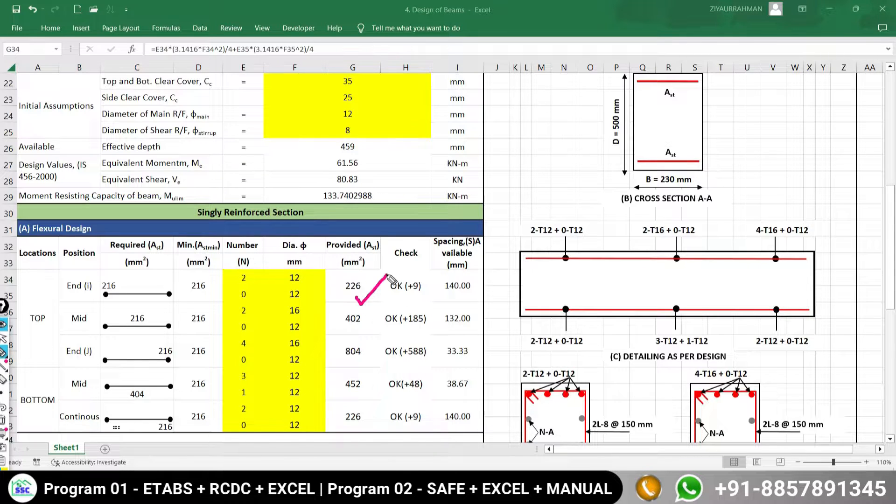
{"action": "mouse_move", "coordinate": [196, 294]}
{"action": "left_mouse_down"}
{"action": "mouse_move", "coordinate": [208, 303]}
{"action": "mouse_move", "coordinate": [233, 269]}
{"action": "left_mouse_up"}
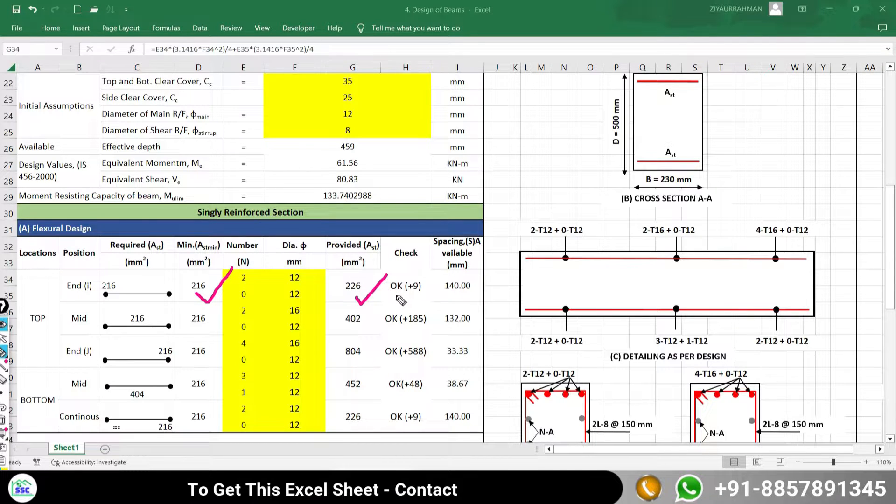
{"action": "left_click_drag", "start_coordinate": [394, 296], "coordinate": [424, 295]}
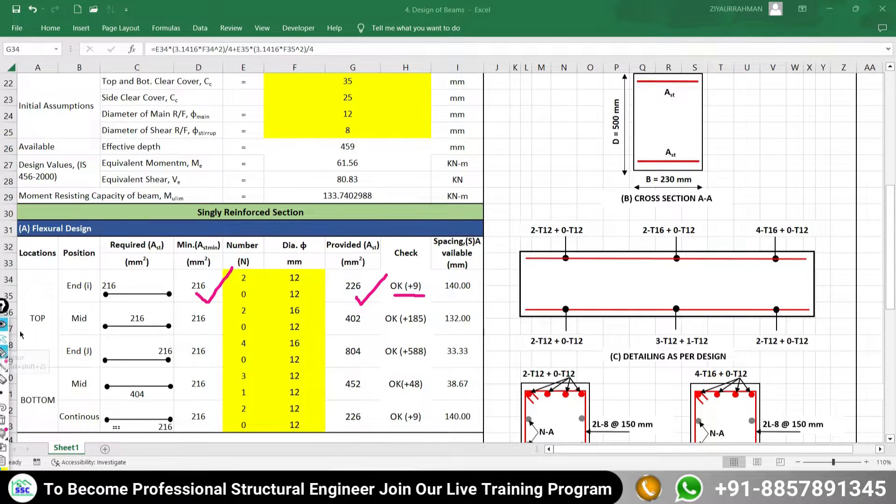
- Leave the annotation pen and try 1 bar in the first top row at End (i)
{"action": "left_click", "coordinate": [3, 338]}
{"action": "left_click", "coordinate": [240, 280]}
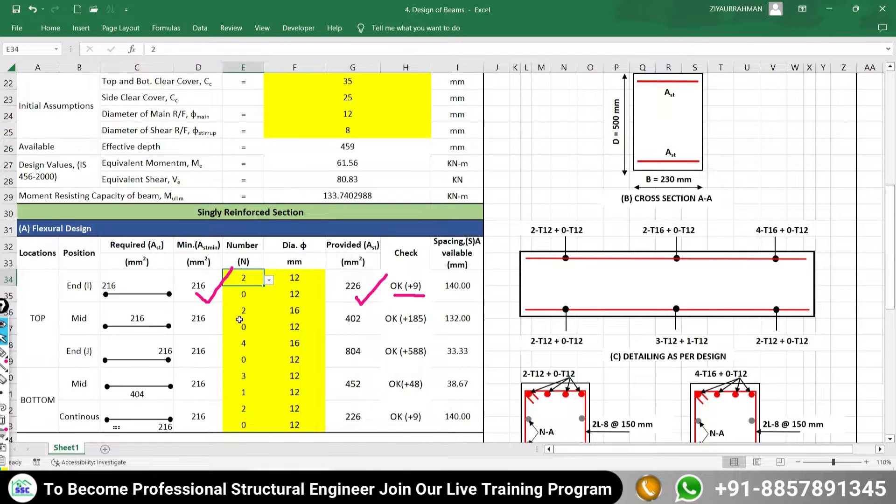
{"action": "type", "text": "1"}
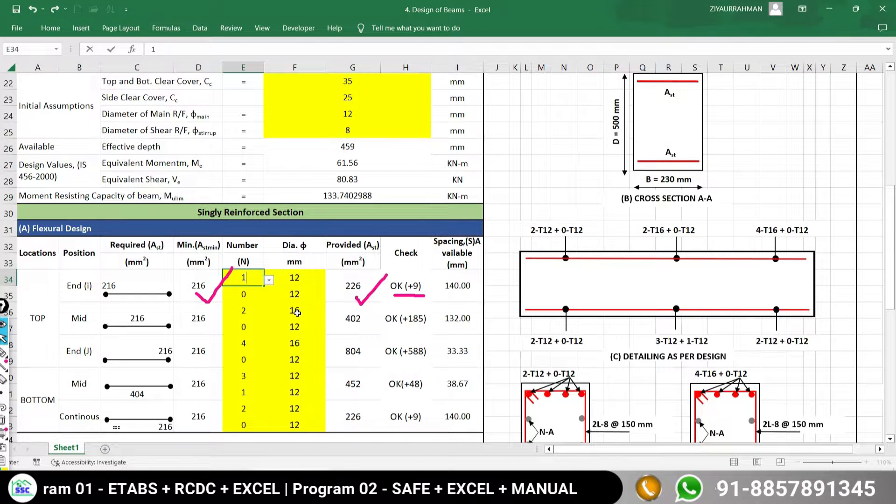
{"action": "left_click", "coordinate": [289, 307]}
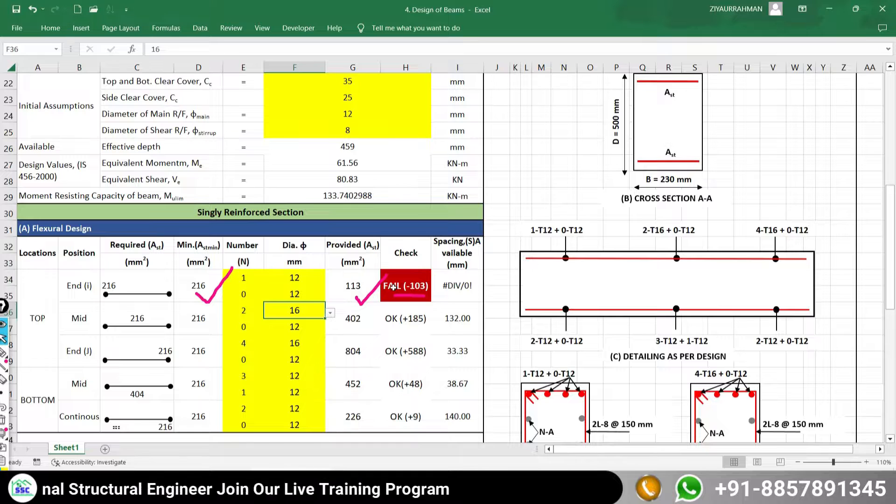
- Review the preliminary data and return the number of bars in the first top row at End (i) to 2
{"action": "scroll", "coordinate": [405, 301], "scroll_direction": "up", "scroll_amount": 7}
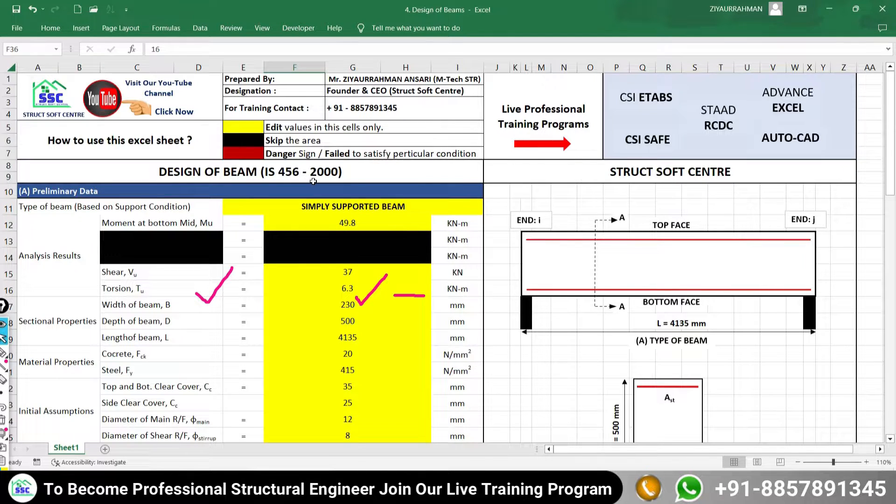
{"action": "scroll", "coordinate": [313, 181], "scroll_direction": "down", "scroll_amount": 7}
{"action": "left_click", "coordinate": [252, 279]}
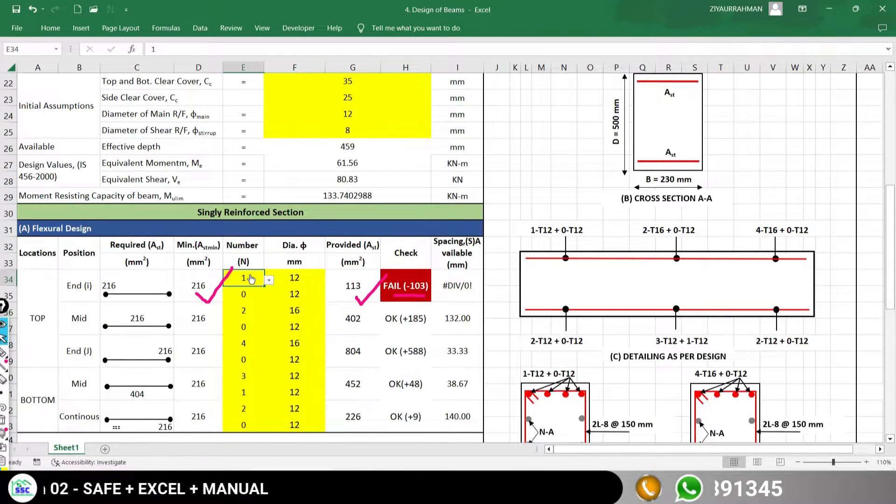
{"action": "type", "text": "2"}
{"action": "key", "text": "Return"}
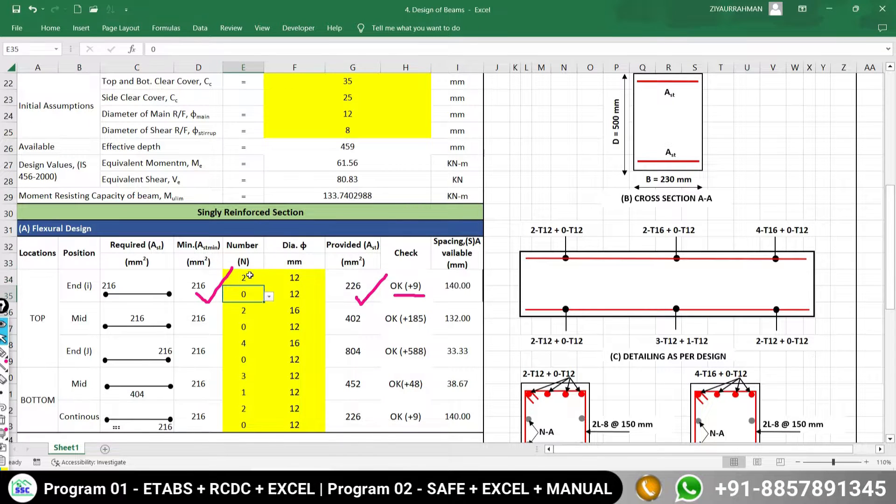
- Clear the pen marks and sketch a rectangular beam section with two bottom bars and their leader lines beside the cross section
{"action": "left_click", "coordinate": [384, 324]}
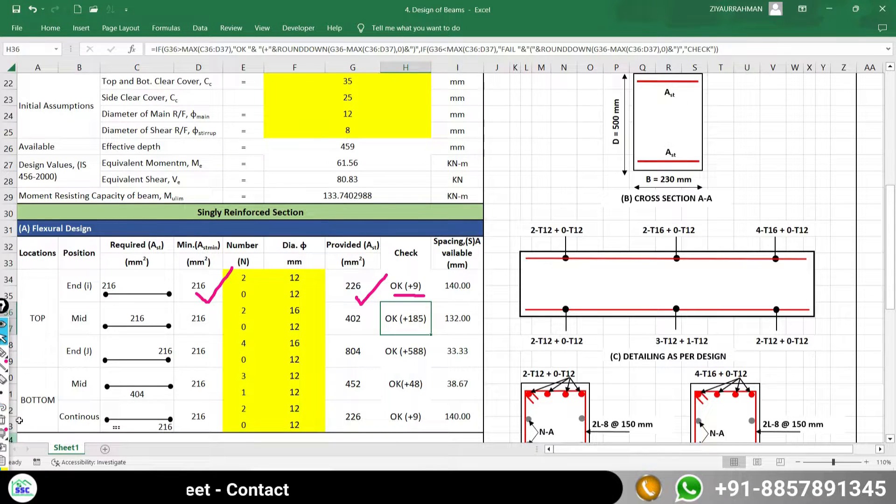
{"action": "left_click", "coordinate": [4, 425]}
{"action": "mouse_move", "coordinate": [505, 92]}
{"action": "left_mouse_down"}
{"action": "mouse_move", "coordinate": [506, 142]}
{"action": "mouse_move", "coordinate": [561, 191]}
{"action": "mouse_move", "coordinate": [592, 161]}
{"action": "mouse_move", "coordinate": [508, 85]}
{"action": "left_mouse_up"}
{"action": "mouse_move", "coordinate": [524, 166]}
{"action": "left_mouse_down"}
{"action": "mouse_move", "coordinate": [515, 174]}
{"action": "mouse_move", "coordinate": [565, 174]}
{"action": "mouse_move", "coordinate": [660, 99]}
{"action": "left_mouse_up"}
{"action": "left_click_drag", "start_coordinate": [512, 167], "coordinate": [609, 103]}
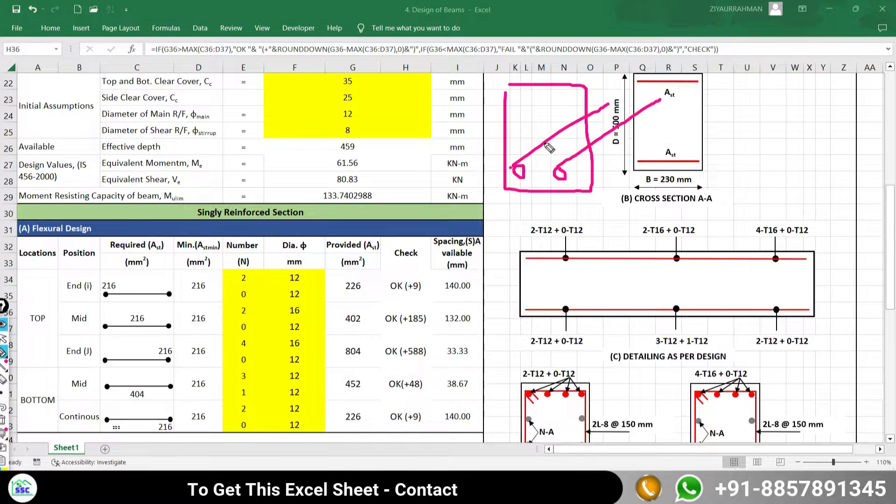
{"action": "mouse_move", "coordinate": [546, 143]}
{"action": "left_mouse_down"}
{"action": "mouse_move", "coordinate": [584, 163]}
{"action": "mouse_move", "coordinate": [546, 155]}
{"action": "left_mouse_up"}
- Write 25 beside the sketched beam section and 180 below it, marking the gap between the two bar lines
{"action": "left_click_drag", "start_coordinate": [476, 114], "coordinate": [489, 135]}
{"action": "mouse_move", "coordinate": [502, 112]}
{"action": "left_mouse_down"}
{"action": "mouse_move", "coordinate": [494, 135]}
{"action": "mouse_move", "coordinate": [509, 146]}
{"action": "left_mouse_up"}
{"action": "left_click_drag", "start_coordinate": [521, 102], "coordinate": [517, 137]}
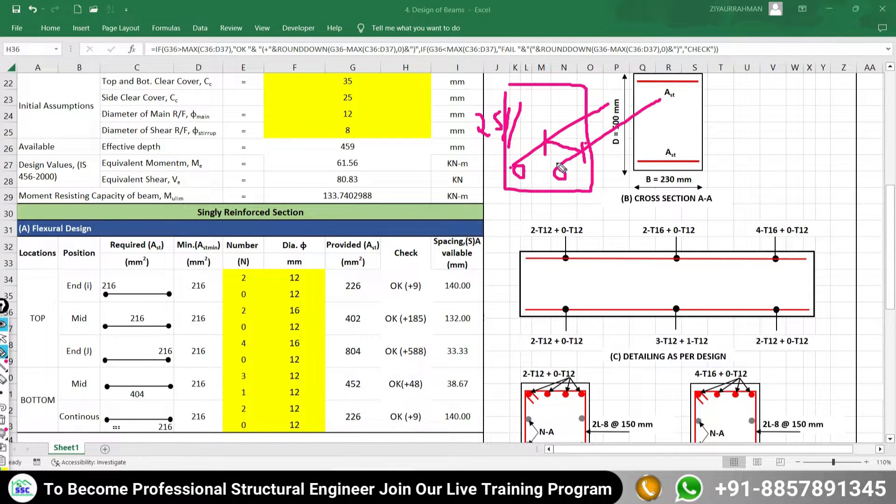
{"action": "left_click_drag", "start_coordinate": [578, 155], "coordinate": [584, 163]}
{"action": "left_click_drag", "start_coordinate": [508, 211], "coordinate": [508, 240]}
{"action": "left_click_drag", "start_coordinate": [544, 208], "coordinate": [563, 204]}
- Underline the available spacing at End (i) and write the range 25 — 180 beside cross section A-A, underlining the 180
{"action": "left_click_drag", "start_coordinate": [446, 301], "coordinate": [490, 295]}
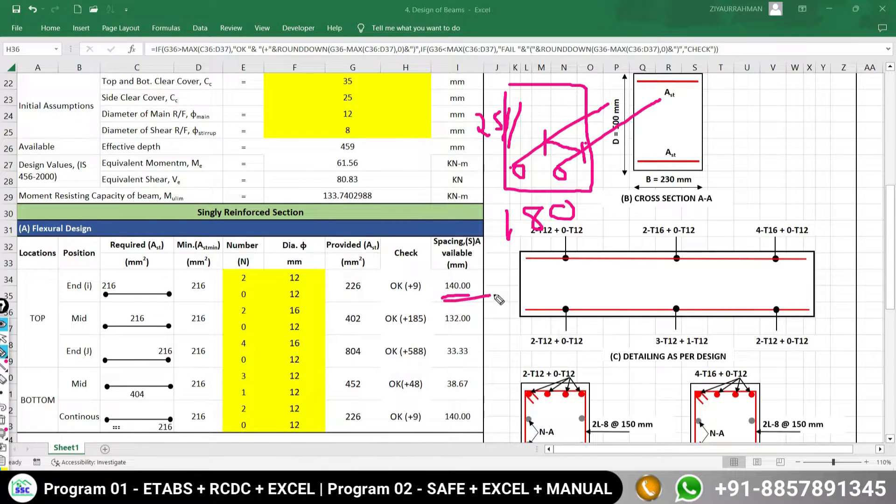
{"action": "mouse_move", "coordinate": [732, 152]}
{"action": "left_mouse_down"}
{"action": "mouse_move", "coordinate": [740, 179]}
{"action": "mouse_move", "coordinate": [754, 184]}
{"action": "left_mouse_up"}
{"action": "mouse_move", "coordinate": [762, 153]}
{"action": "left_mouse_down"}
{"action": "mouse_move", "coordinate": [771, 180]}
{"action": "mouse_move", "coordinate": [807, 160]}
{"action": "mouse_move", "coordinate": [841, 176]}
{"action": "mouse_move", "coordinate": [868, 163]}
{"action": "left_mouse_up"}
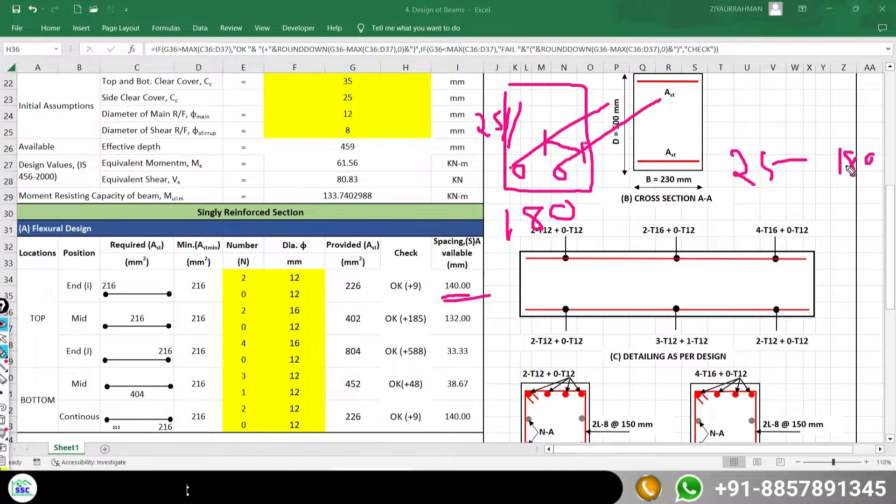
{"action": "mouse_move", "coordinate": [841, 187]}
{"action": "left_mouse_down"}
{"action": "mouse_move", "coordinate": [866, 178]}
{"action": "mouse_move", "coordinate": [867, 189]}
{"action": "left_mouse_up"}
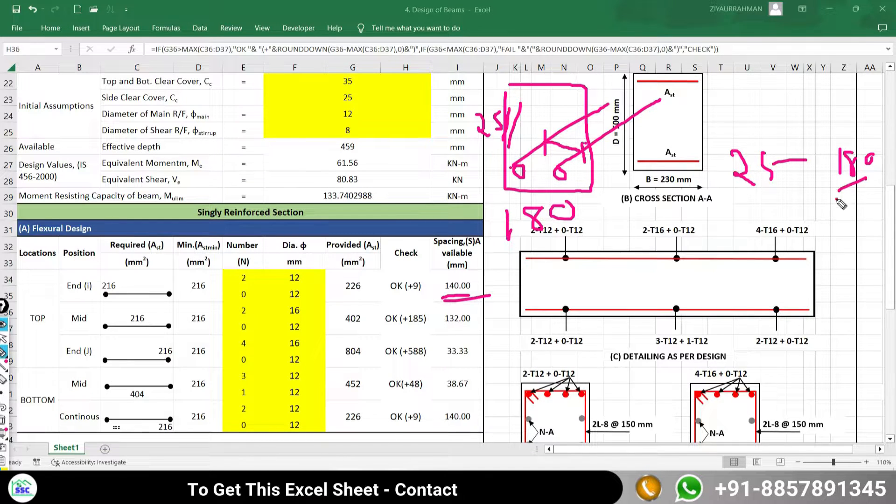
- Clear the pen sketch and try 6 bars in the first top row at End (i)
{"action": "left_click", "coordinate": [2, 433]}
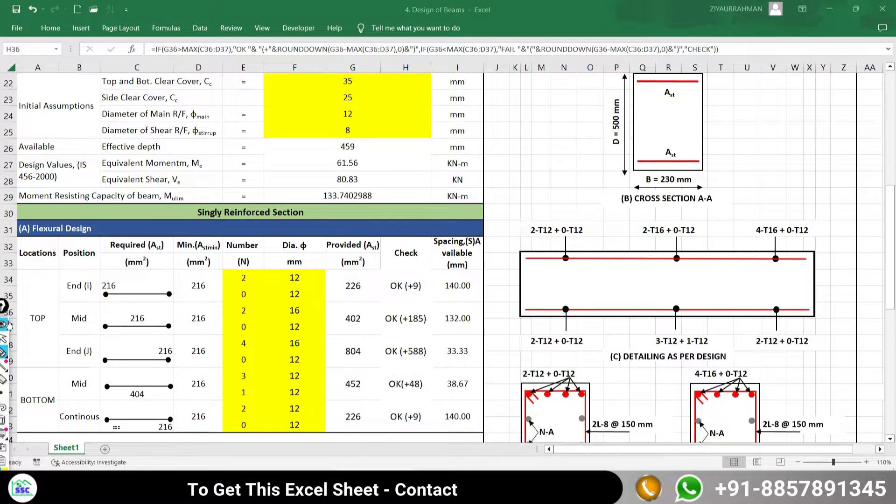
{"action": "left_click", "coordinate": [244, 279]}
{"action": "left_click", "coordinate": [269, 279]}
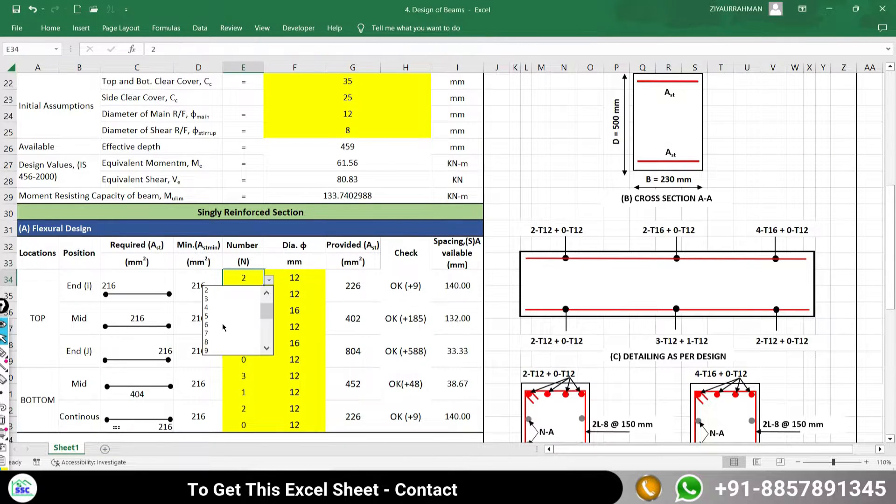
{"action": "left_click", "coordinate": [217, 328]}
{"action": "left_click", "coordinate": [294, 311]}
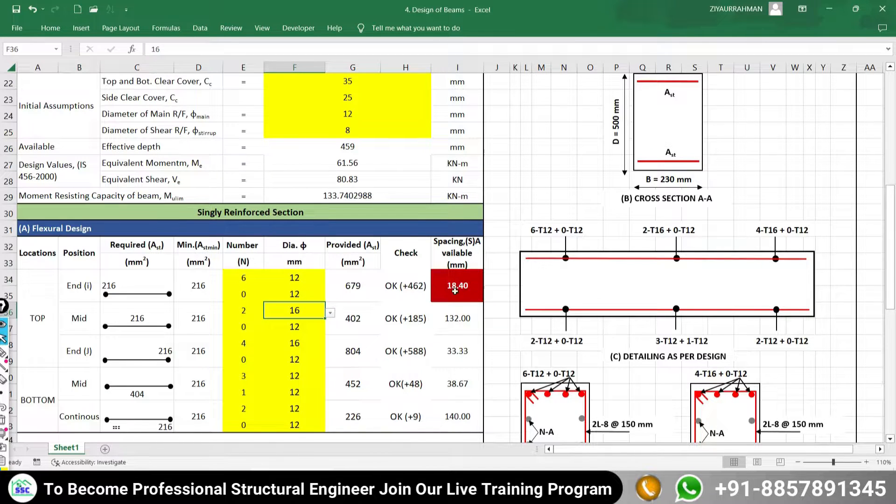
- Set the number of bars in the first top row at End (i) back to 2
{"action": "left_click", "coordinate": [246, 275]}
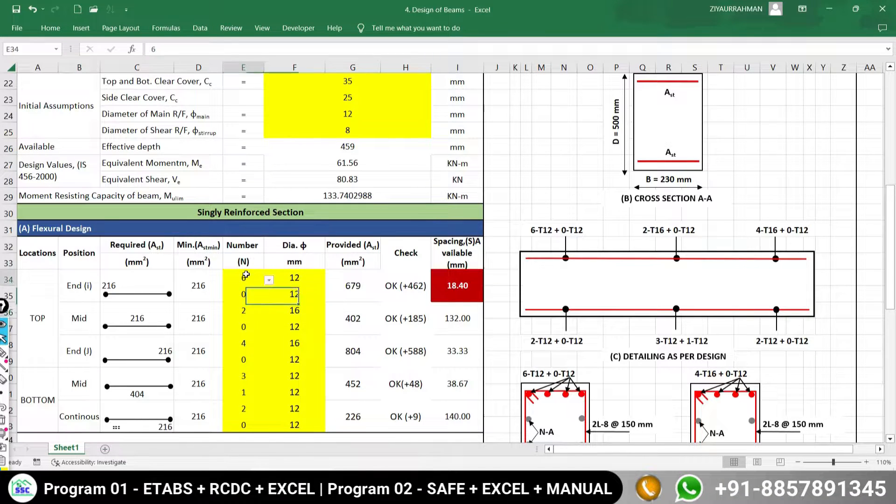
{"action": "type", "text": "2"}
{"action": "key", "text": "Return"}
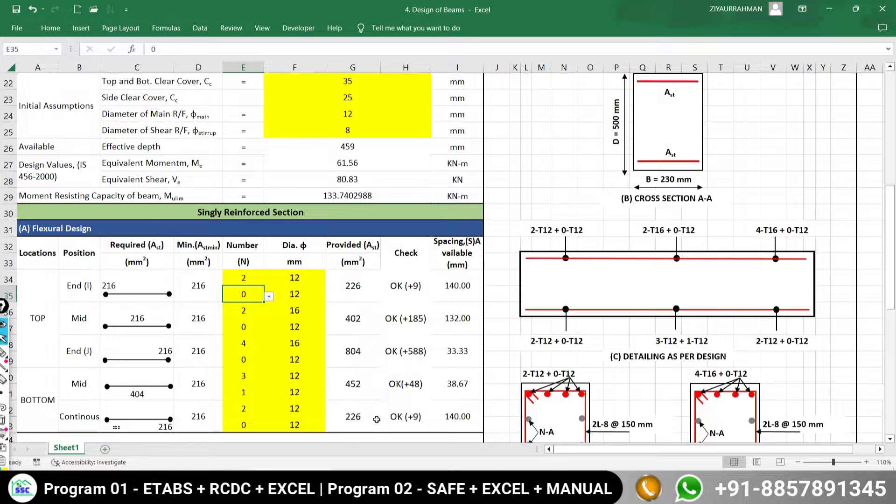
- Sketch a long, sagging closed shape crossed by a stroke near mid-length beside the cross section, using the annotation pen
{"action": "left_click", "coordinate": [3, 352]}
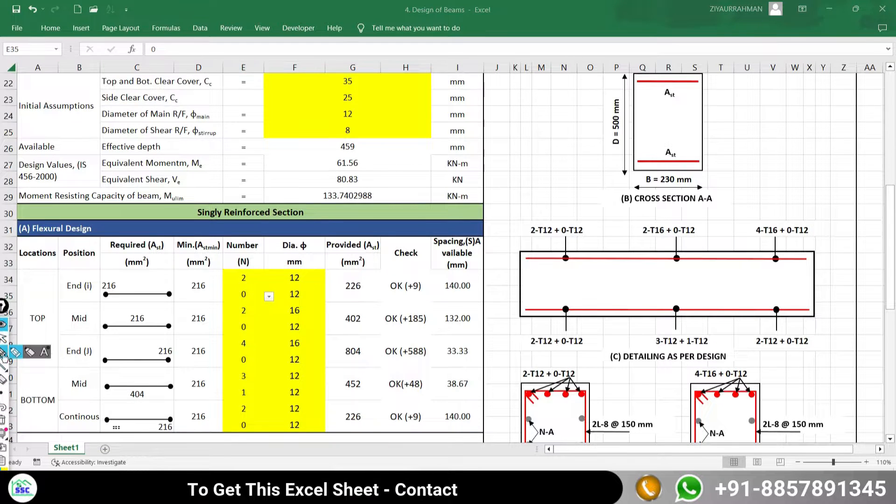
{"action": "mouse_move", "coordinate": [490, 157]}
{"action": "left_mouse_down"}
{"action": "mouse_move", "coordinate": [601, 145]}
{"action": "mouse_move", "coordinate": [552, 169]}
{"action": "mouse_move", "coordinate": [488, 161]}
{"action": "left_mouse_up"}
{"action": "left_click_drag", "start_coordinate": [543, 133], "coordinate": [553, 177]}
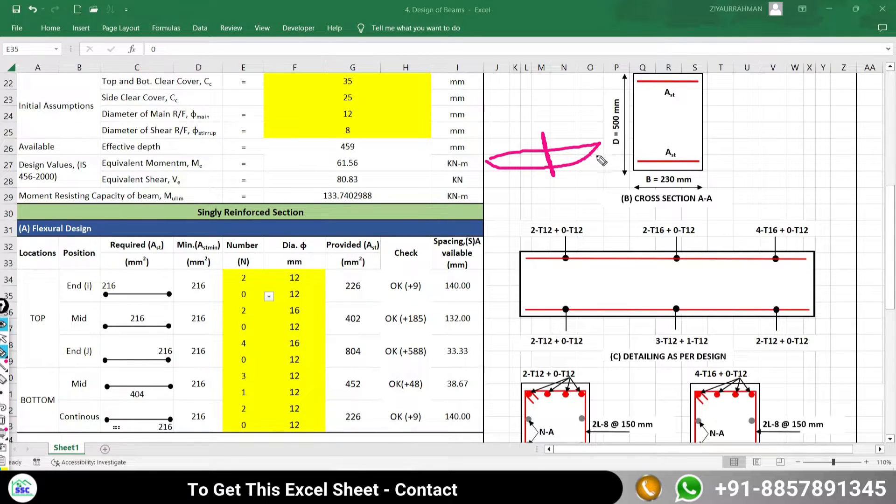
{"action": "left_click_drag", "start_coordinate": [603, 156], "coordinate": [511, 182]}
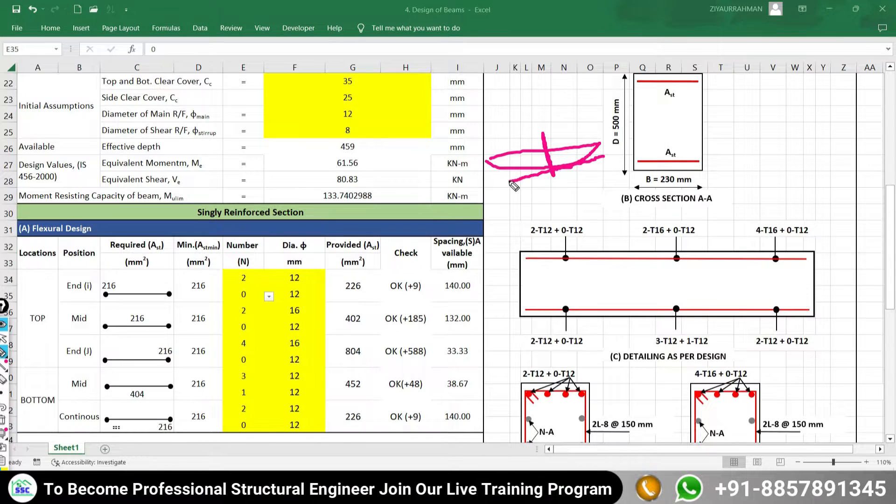
- Underline the top bar labels in the detailing drawing, circle the required steel area at End (i), and clear the pen marks
{"action": "left_click_drag", "start_coordinate": [540, 236], "coordinate": [824, 236]}
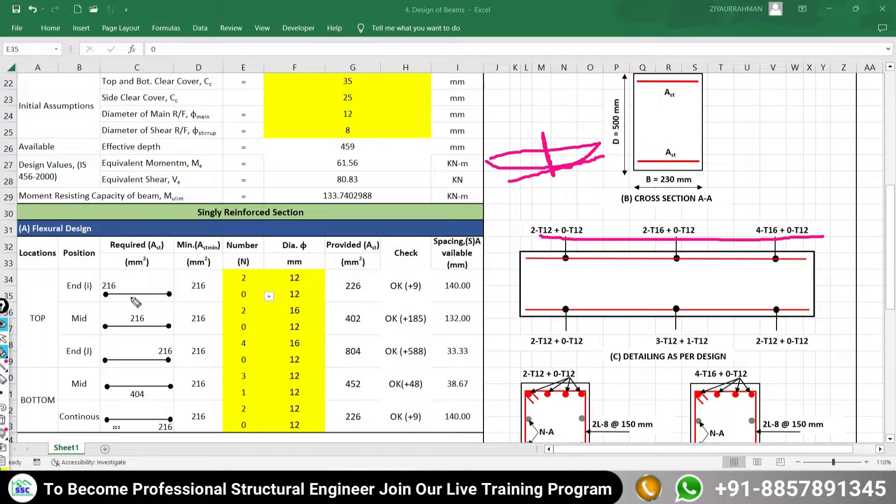
{"action": "mouse_move", "coordinate": [116, 272]}
{"action": "left_mouse_down"}
{"action": "mouse_move", "coordinate": [97, 293]}
{"action": "mouse_move", "coordinate": [112, 302]}
{"action": "mouse_move", "coordinate": [113, 273]}
{"action": "left_mouse_up"}
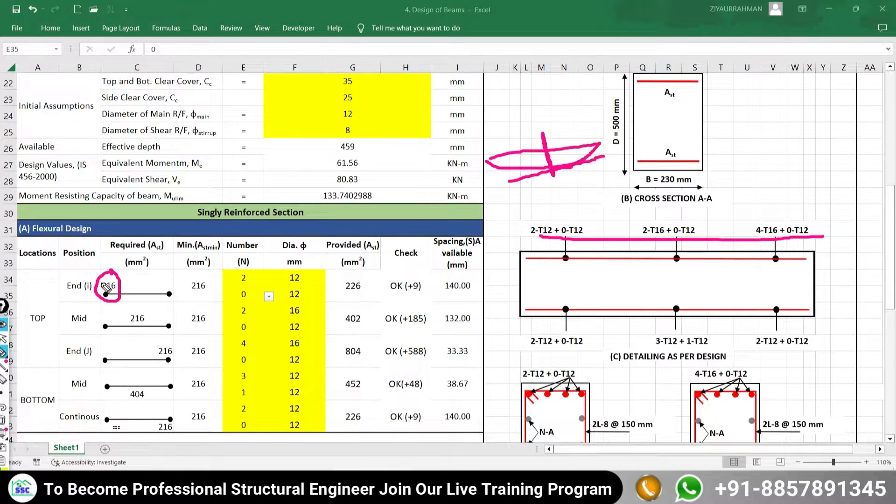
{"action": "key", "text": "Escape"}
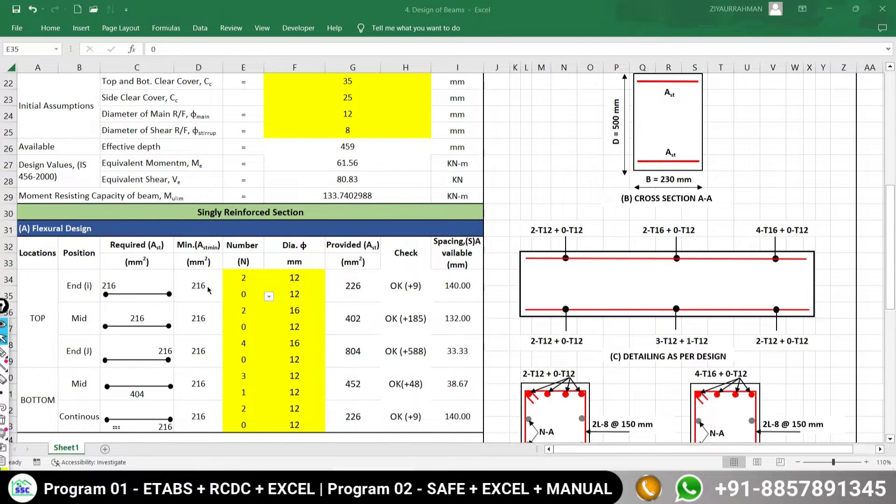
- Set the bar diameter of the first top row at Mid to 12 mm
{"action": "left_click", "coordinate": [289, 311]}
{"action": "left_click", "coordinate": [330, 313]}
{"action": "left_click", "coordinate": [259, 348]}
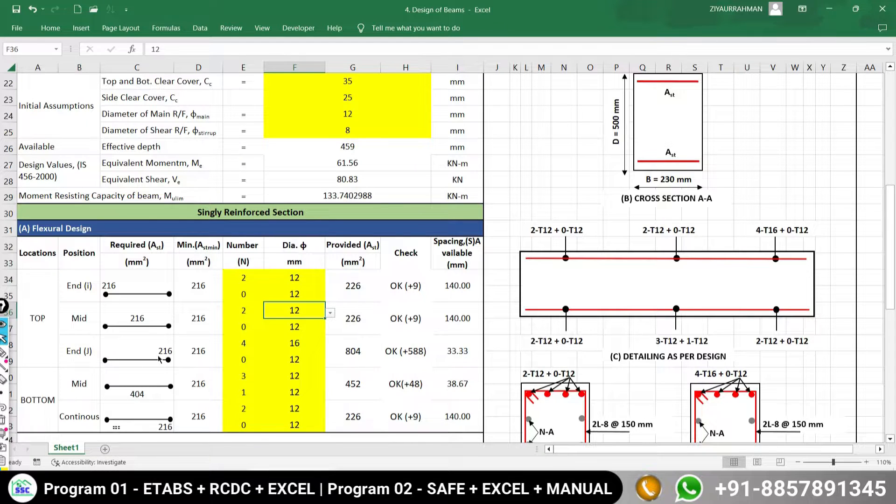
- Set the first top row at End (J) to 2 bars of 12 mm diameter
{"action": "left_click", "coordinate": [241, 344]}
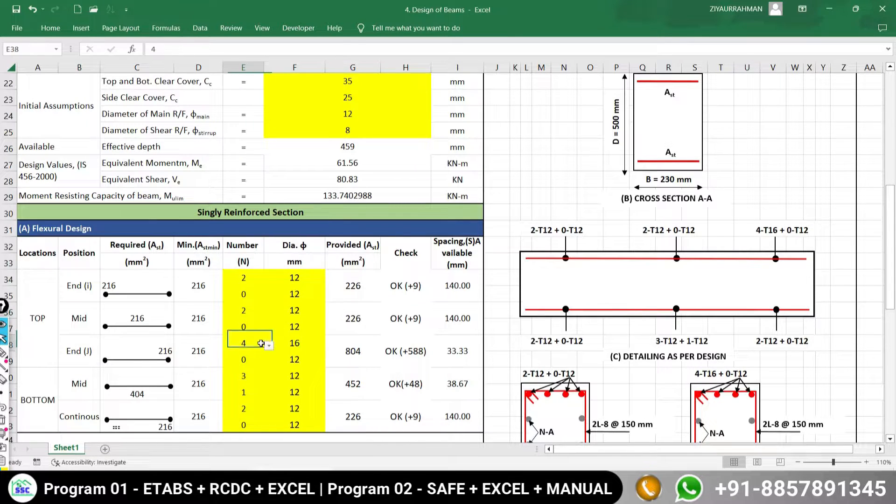
{"action": "left_click", "coordinate": [269, 346]}
{"action": "left_click", "coordinate": [273, 358]}
{"action": "left_click", "coordinate": [301, 345]}
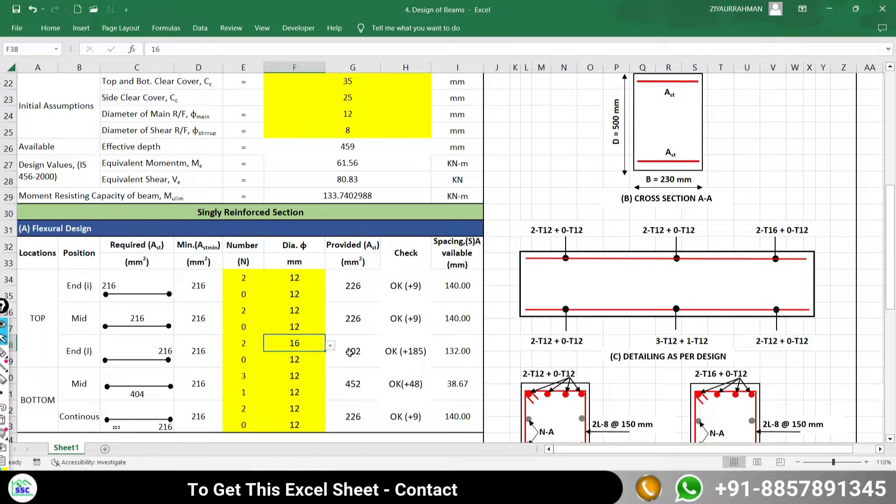
{"action": "left_click", "coordinate": [330, 346]}
{"action": "left_click", "coordinate": [256, 375]}
{"action": "left_click", "coordinate": [305, 360]}
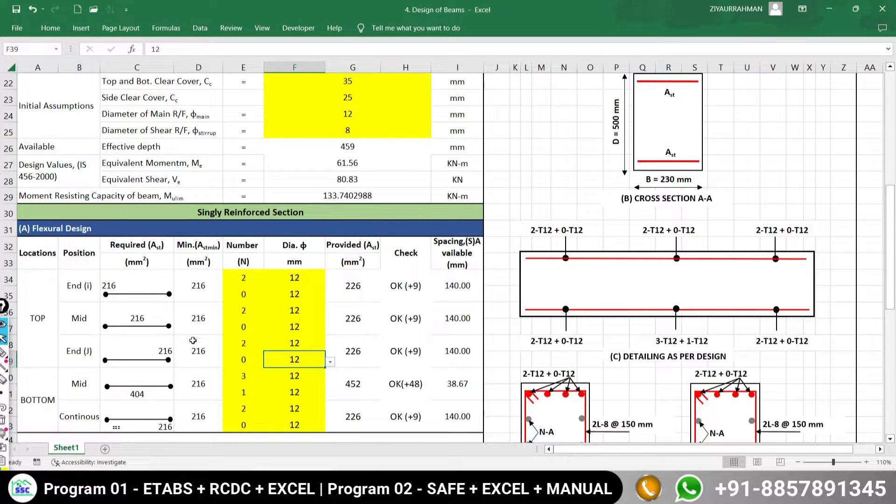
- Set the number of bars in the first bottom row at Mid to 2
{"action": "left_click", "coordinate": [252, 378]}
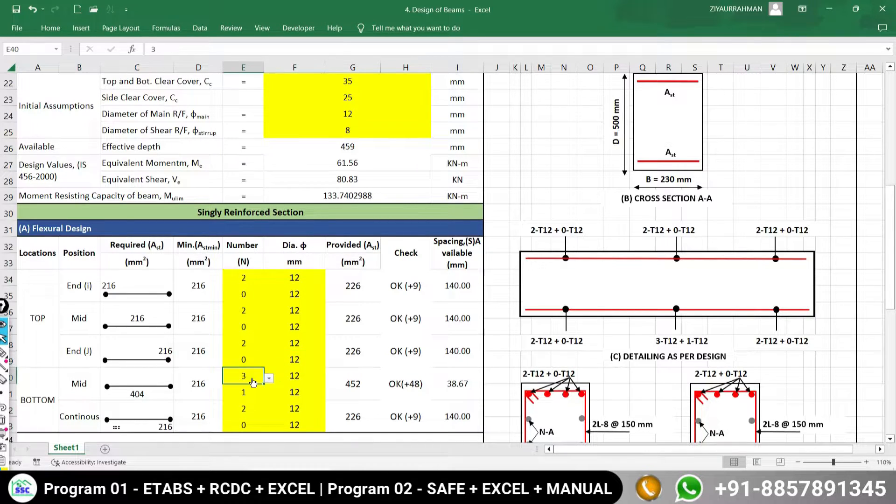
{"action": "left_click", "coordinate": [268, 378]}
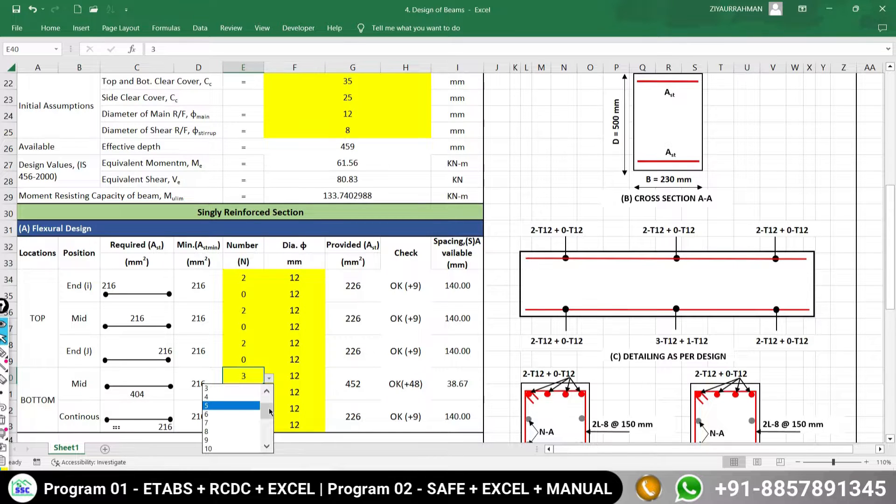
{"action": "scroll", "coordinate": [220, 406], "scroll_direction": "up", "scroll_amount": 1}
{"action": "left_click", "coordinate": [208, 406]}
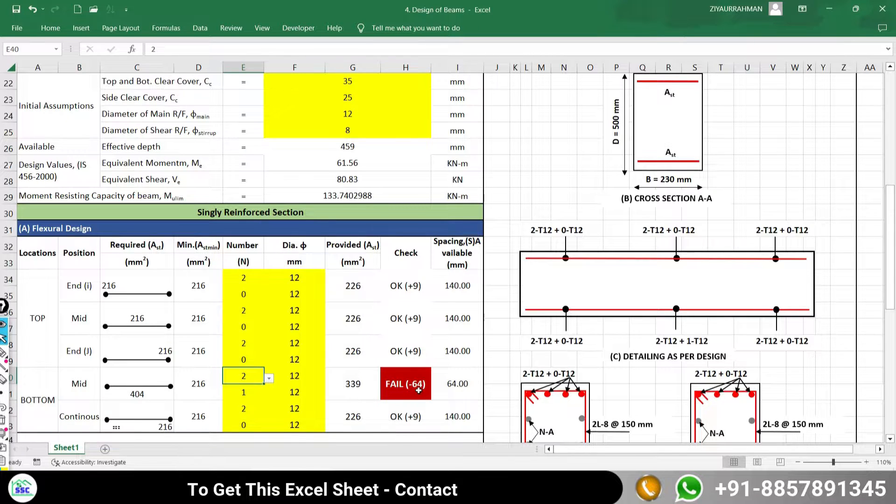
- Try 0 bars in the second bottom row at Mid
{"action": "left_click", "coordinate": [244, 392]}
{"action": "left_click", "coordinate": [269, 395]}
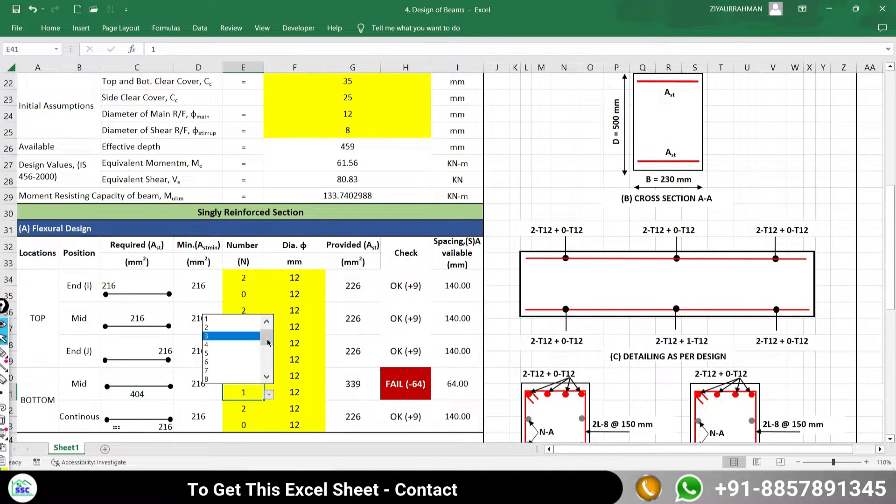
{"action": "left_click", "coordinate": [206, 319]}
{"action": "left_click", "coordinate": [244, 381]}
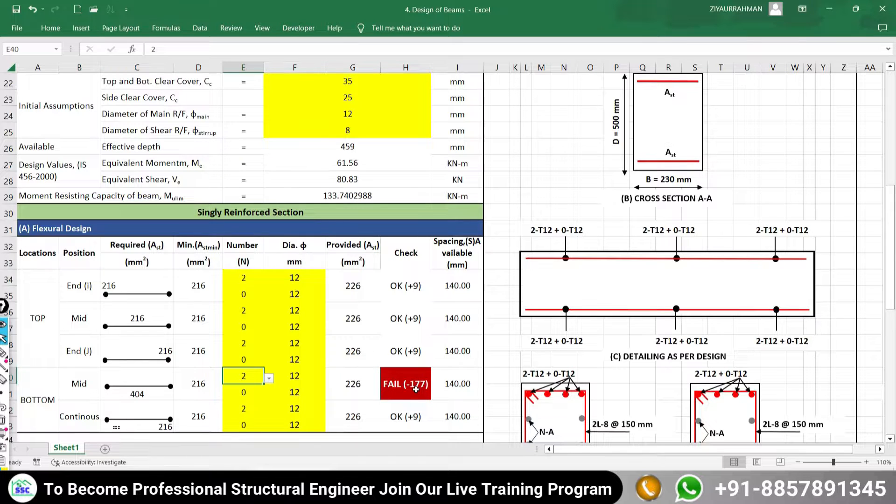
- Set the number of bars in the second bottom row at Mid to 2
{"action": "left_click", "coordinate": [257, 395]}
{"action": "left_click", "coordinate": [269, 395]}
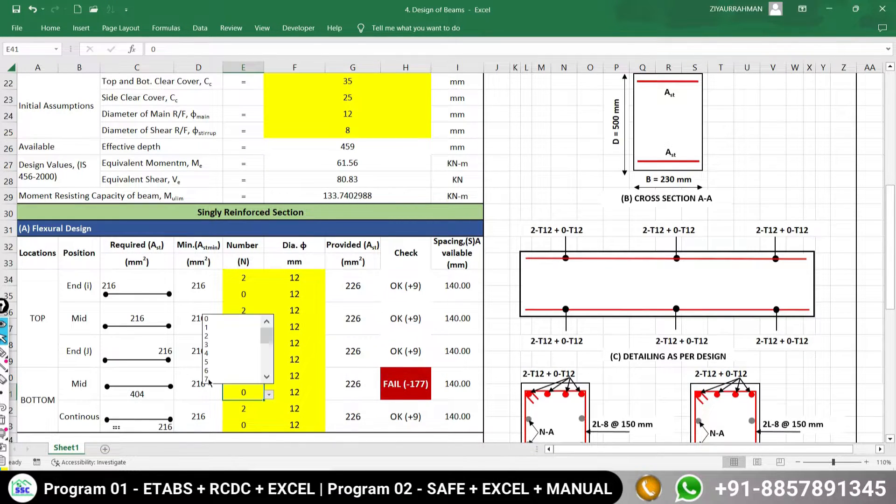
{"action": "left_click", "coordinate": [248, 337]}
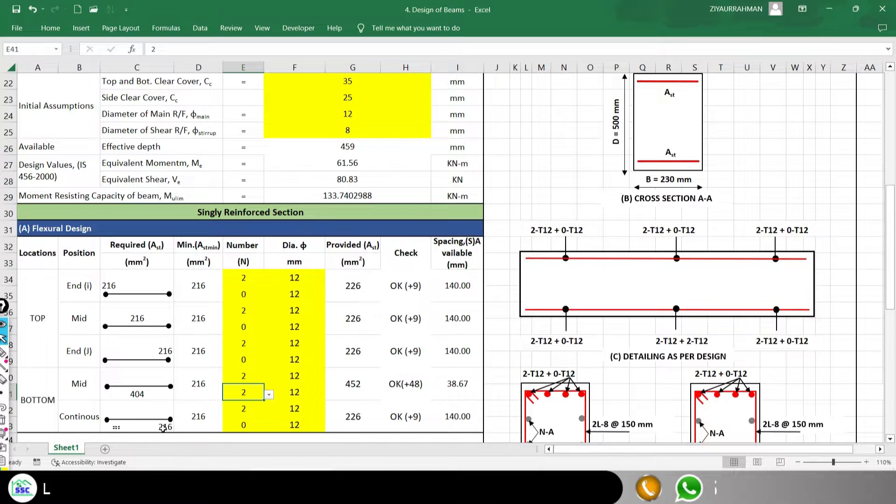
{"action": "left_click", "coordinate": [240, 411]}
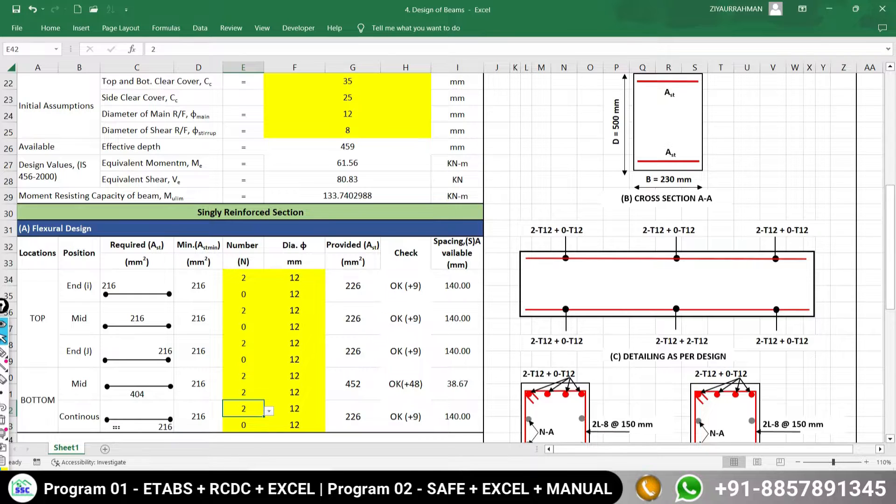
- Trace the top and bottom through bars in the detailing drawing with the pen and circle both bar counts at bottom Mid
{"action": "left_click", "coordinate": [4, 351]}
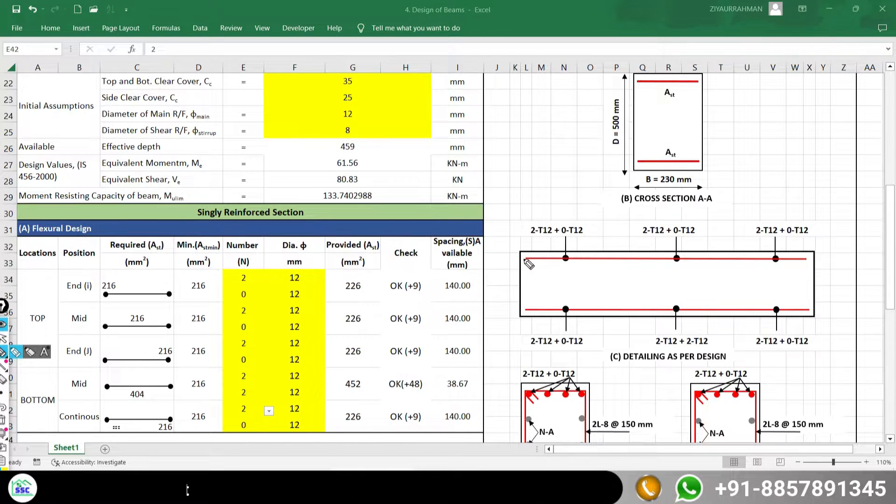
{"action": "left_click_drag", "start_coordinate": [526, 258], "coordinate": [815, 264]}
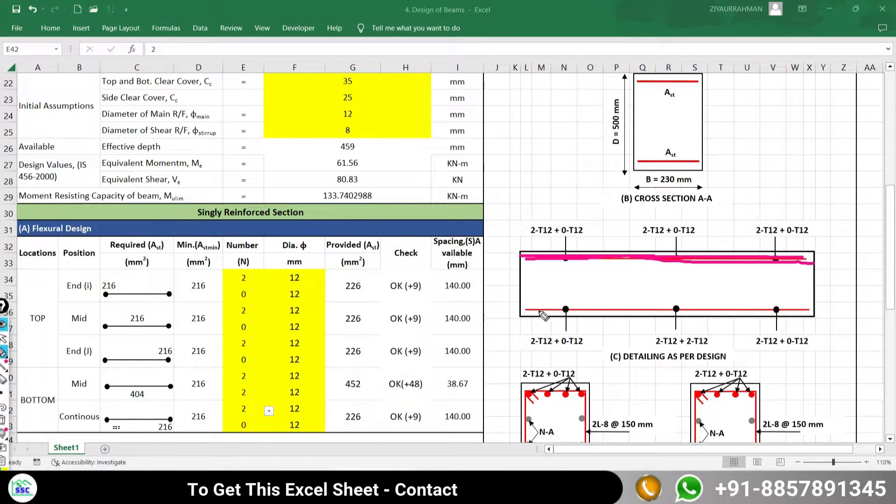
{"action": "mouse_move", "coordinate": [255, 387]}
{"action": "left_mouse_down"}
{"action": "mouse_move", "coordinate": [239, 400]}
{"action": "mouse_move", "coordinate": [256, 385]}
{"action": "left_mouse_up"}
{"action": "left_click_drag", "start_coordinate": [525, 312], "coordinate": [631, 310]}
{"action": "left_click_drag", "start_coordinate": [537, 313], "coordinate": [814, 303]}
{"action": "left_click_drag", "start_coordinate": [243, 372], "coordinate": [252, 386]}
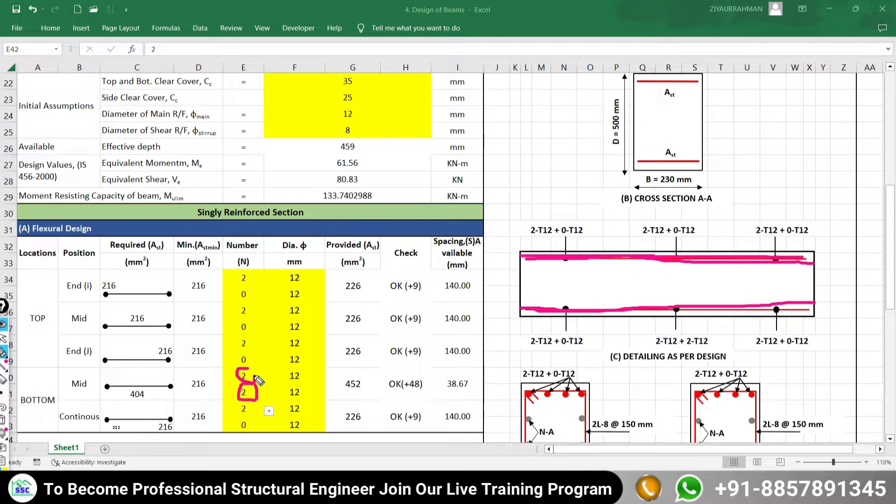
{"action": "left_click_drag", "start_coordinate": [528, 315], "coordinate": [822, 310]}
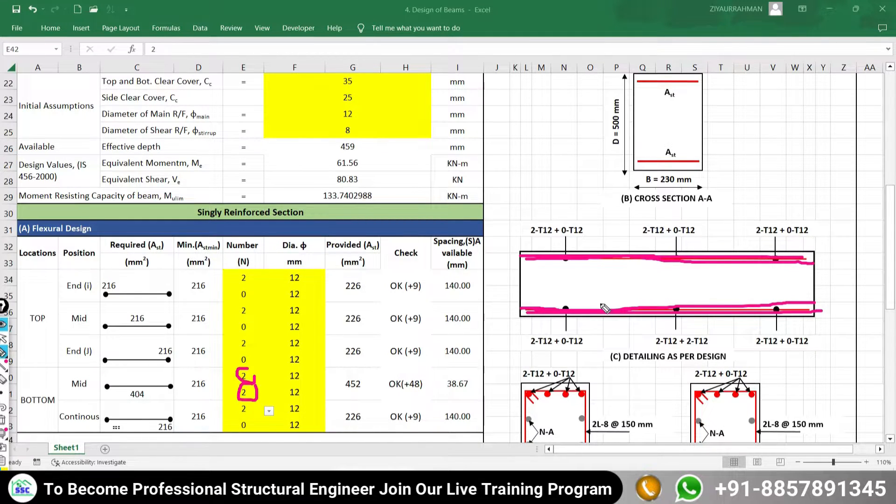
- Draw the extra bottom bars with vertical cut-off marks on either side of midspan, then clear all pen marks
{"action": "left_click_drag", "start_coordinate": [591, 303], "coordinate": [743, 302]}
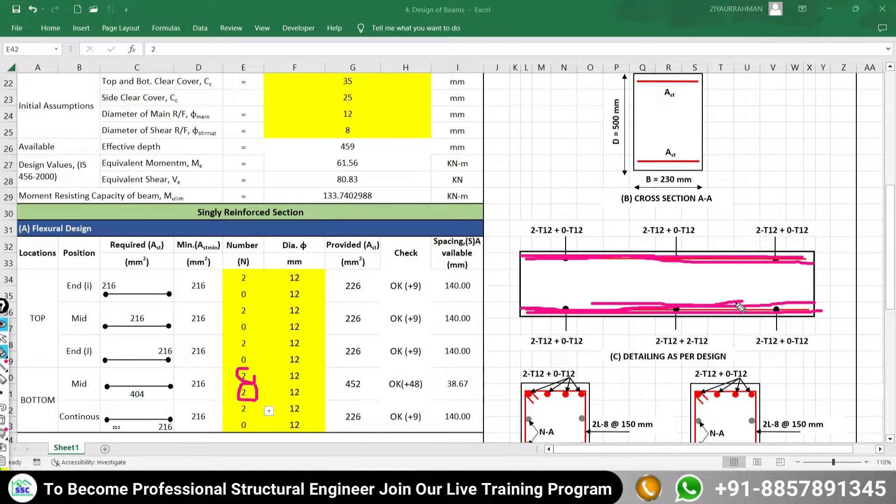
{"action": "left_click", "coordinate": [744, 282]}
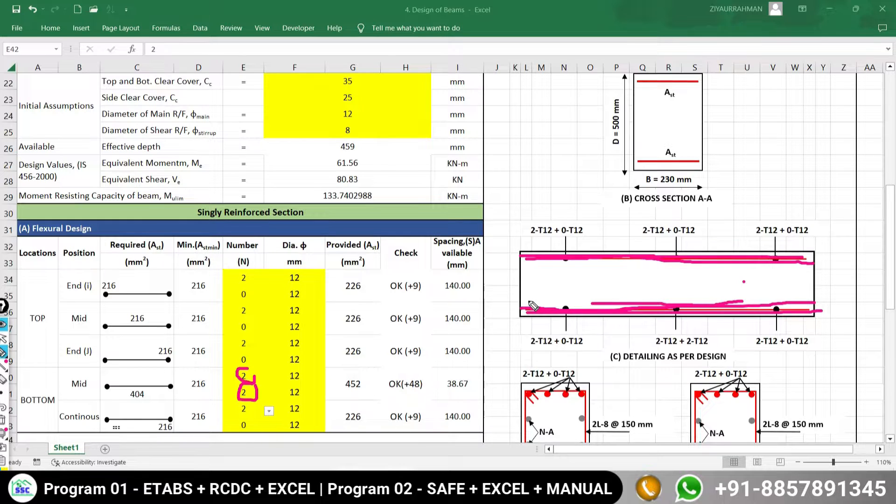
{"action": "left_click_drag", "start_coordinate": [523, 300], "coordinate": [812, 293]}
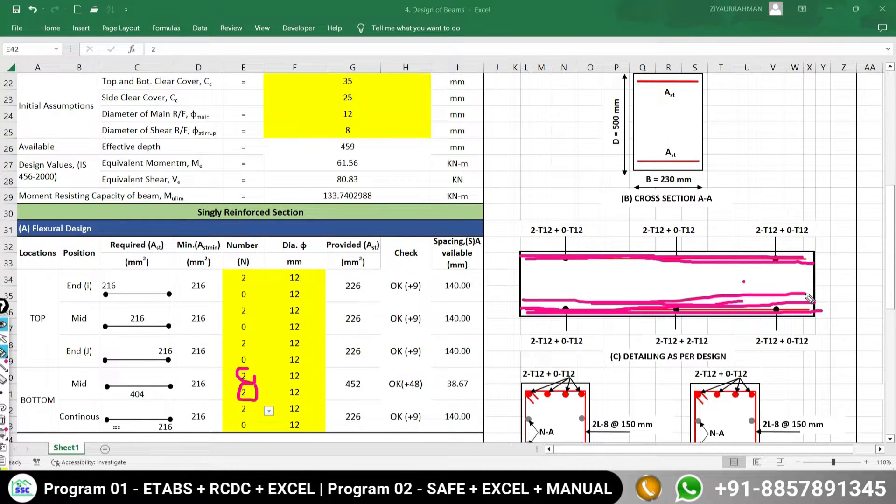
{"action": "left_click_drag", "start_coordinate": [586, 288], "coordinate": [585, 320]}
{"action": "left_click_drag", "start_coordinate": [733, 282], "coordinate": [739, 327]}
{"action": "left_click", "coordinate": [3, 339]}
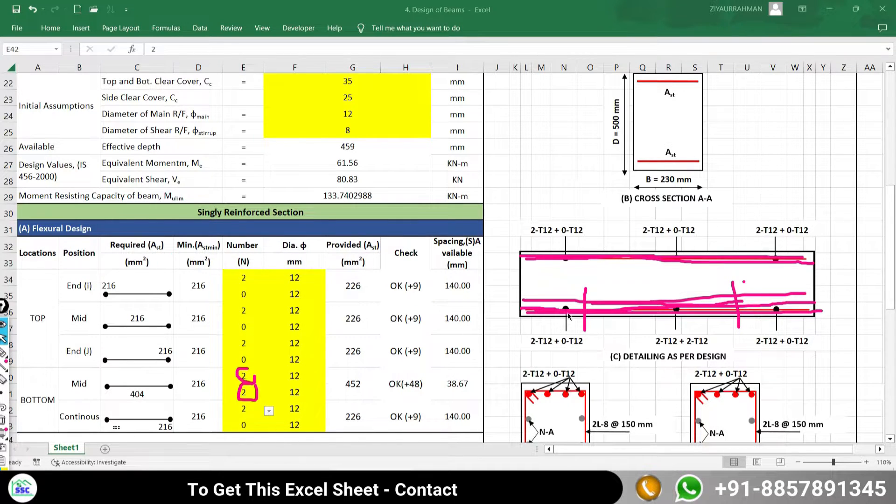
{"action": "scroll", "coordinate": [558, 346], "scroll_direction": "down", "scroll_amount": 3}
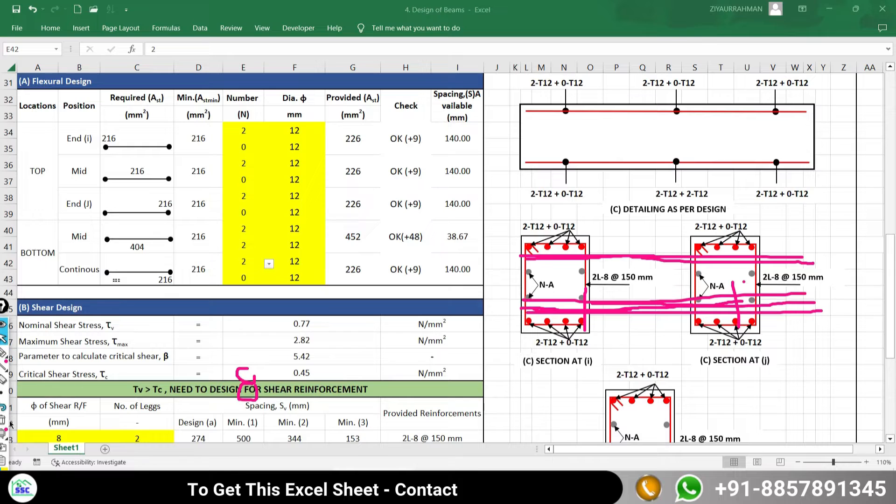
{"action": "left_click", "coordinate": [3, 419]}
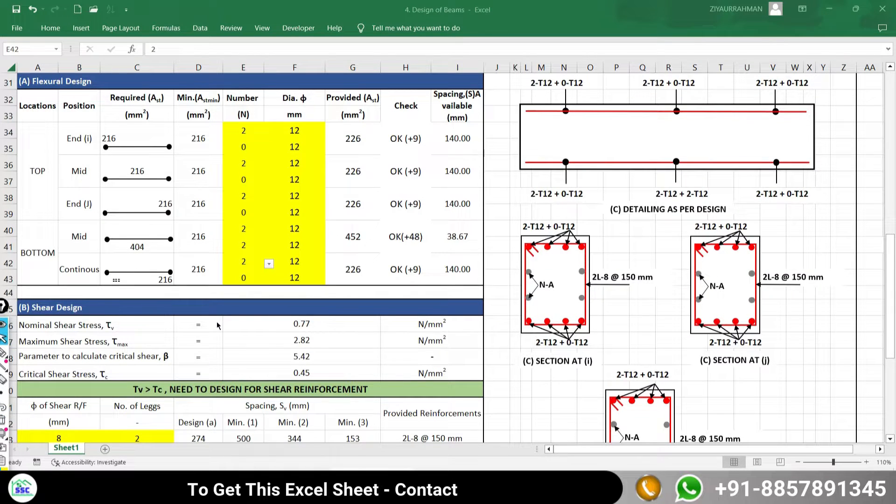
- Examine the shear design inputs for stirrup diameter and number of legs, and the formula for the provided shear reinforcement
{"action": "scroll", "coordinate": [212, 331], "scroll_direction": "down", "scroll_amount": 1}
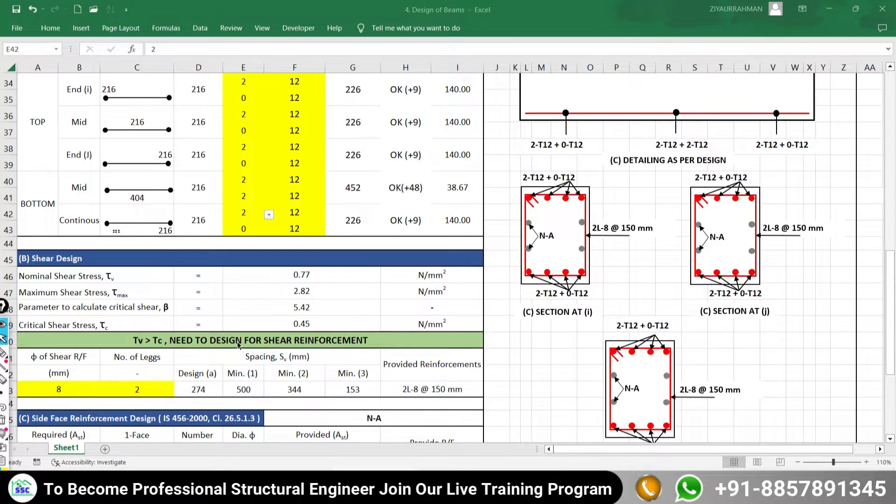
{"action": "left_click", "coordinate": [55, 390]}
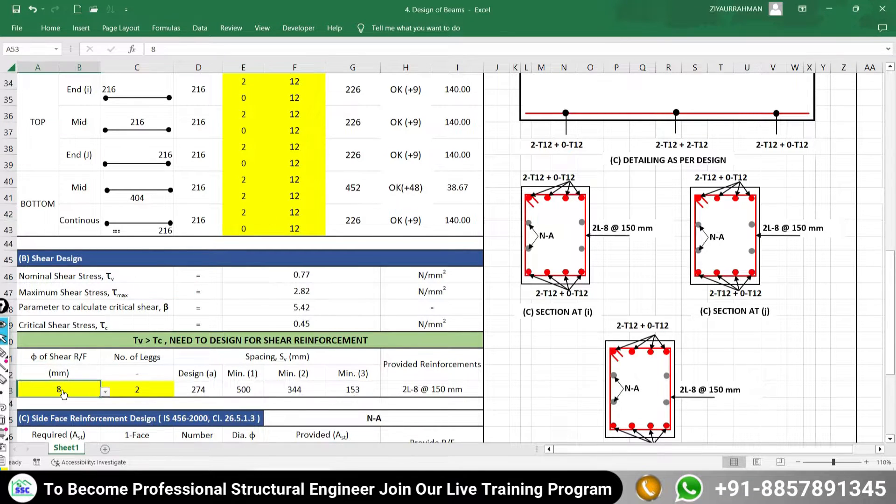
{"action": "left_click", "coordinate": [142, 390]}
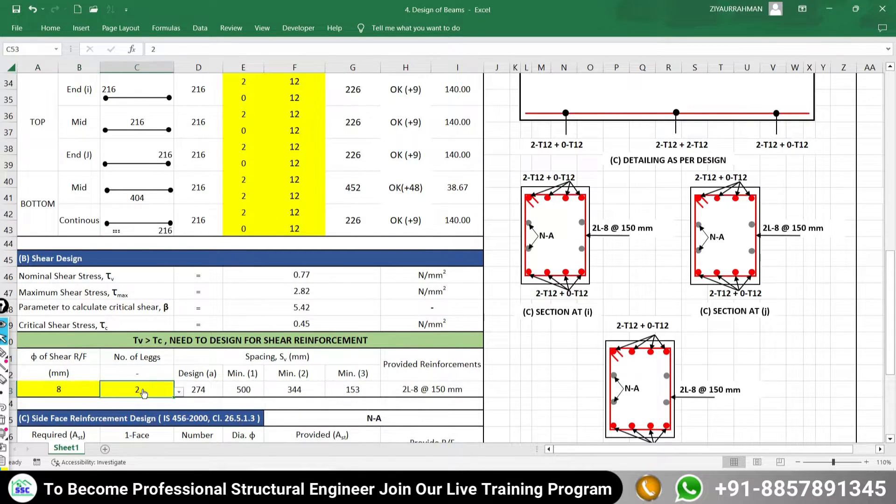
{"action": "left_click", "coordinate": [439, 392]}
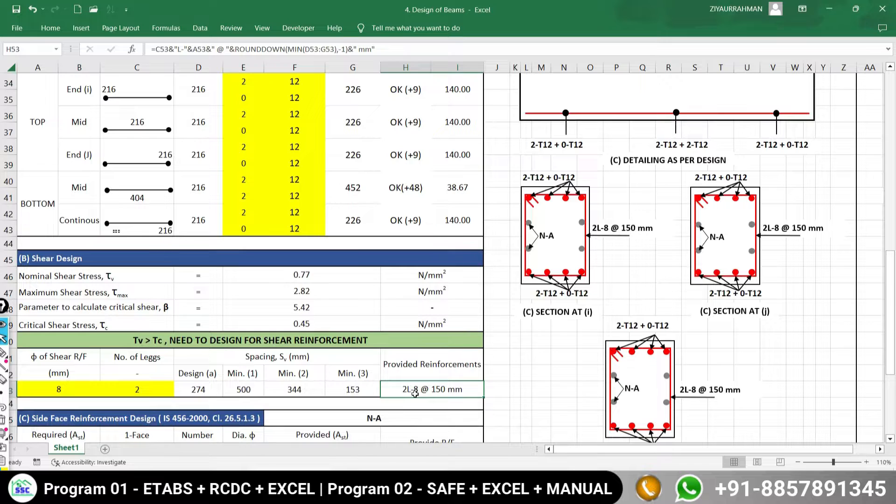
{"action": "left_click", "coordinate": [68, 392]}
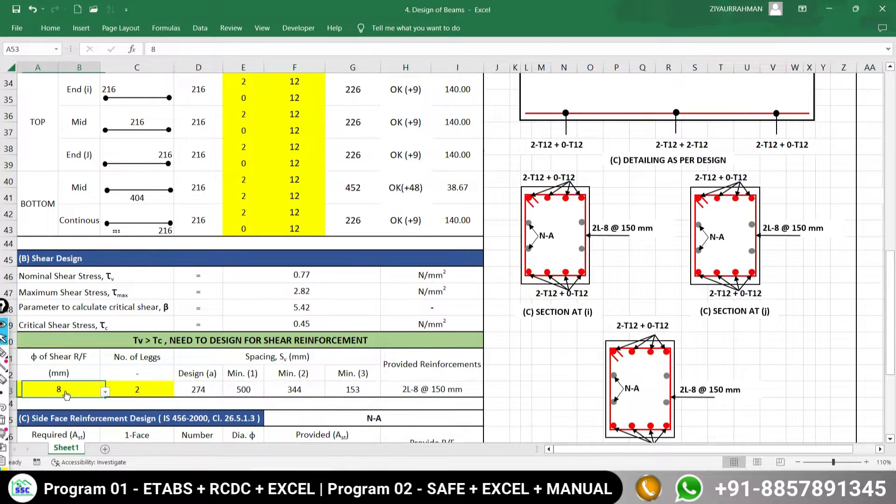
{"action": "left_click", "coordinate": [135, 394]}
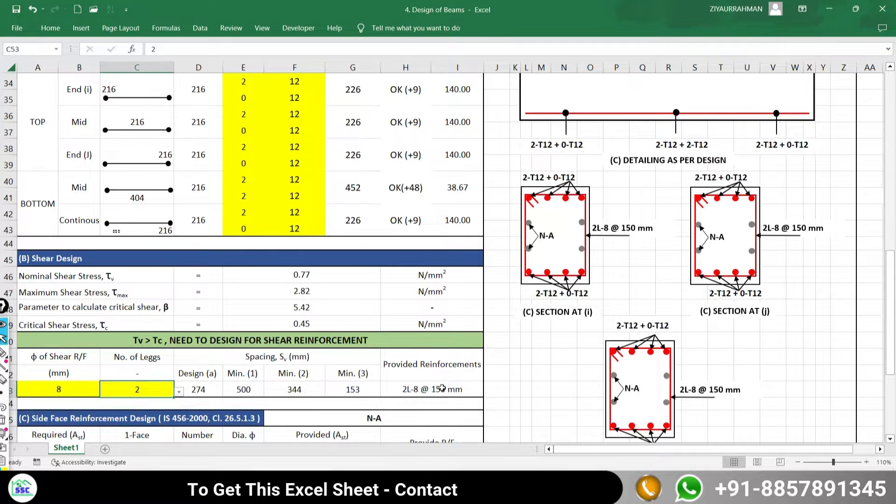
- Compare the beam depth input with the side face reinforcement section and inspect the formula that decides whether it is needed
{"action": "scroll", "coordinate": [374, 388], "scroll_direction": "down", "scroll_amount": 1}
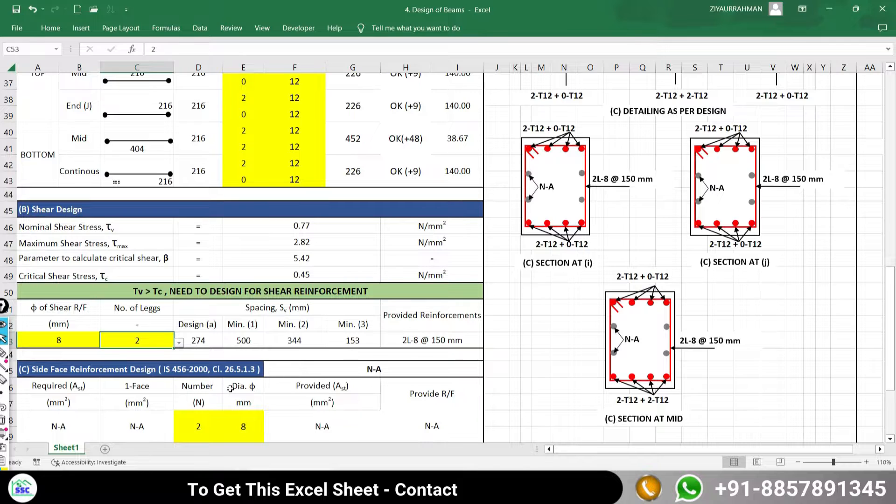
{"action": "scroll", "coordinate": [230, 389], "scroll_direction": "down", "scroll_amount": 1}
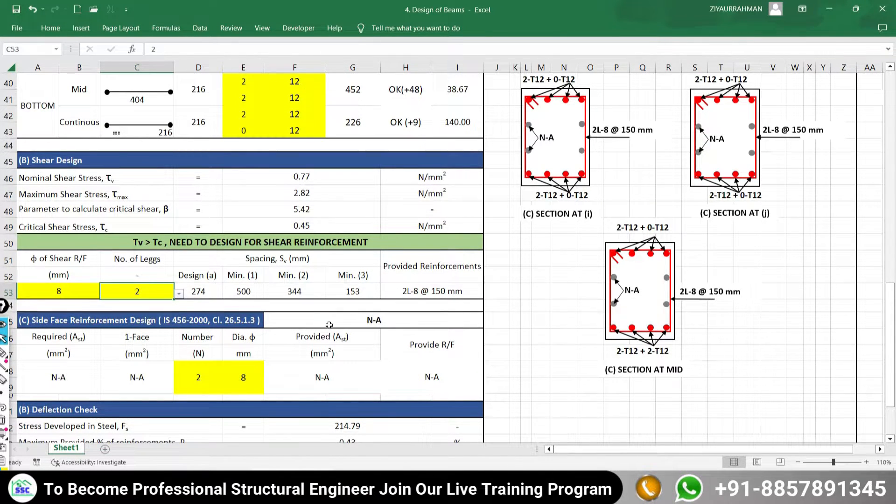
{"action": "scroll", "coordinate": [293, 317], "scroll_direction": "up", "scroll_amount": 8}
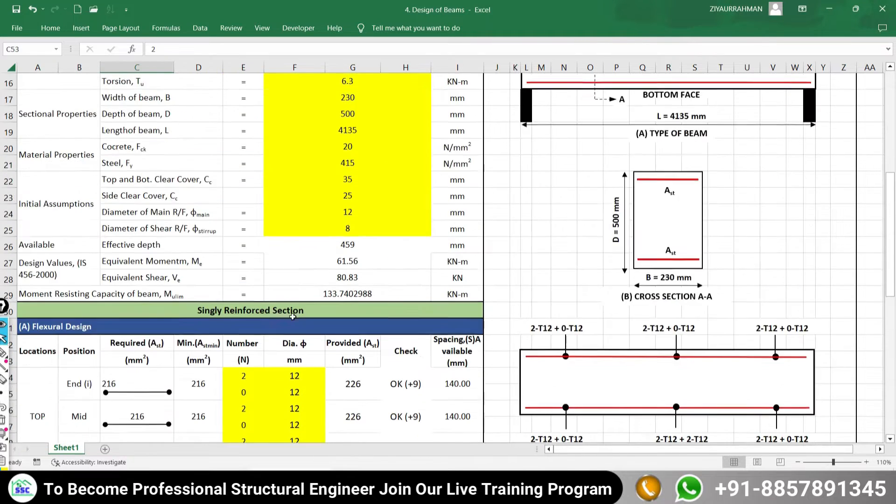
{"action": "scroll", "coordinate": [294, 317], "scroll_direction": "up", "scroll_amount": 1}
{"action": "left_click", "coordinate": [346, 164]}
{"action": "scroll", "coordinate": [320, 296], "scroll_direction": "down", "scroll_amount": 3}
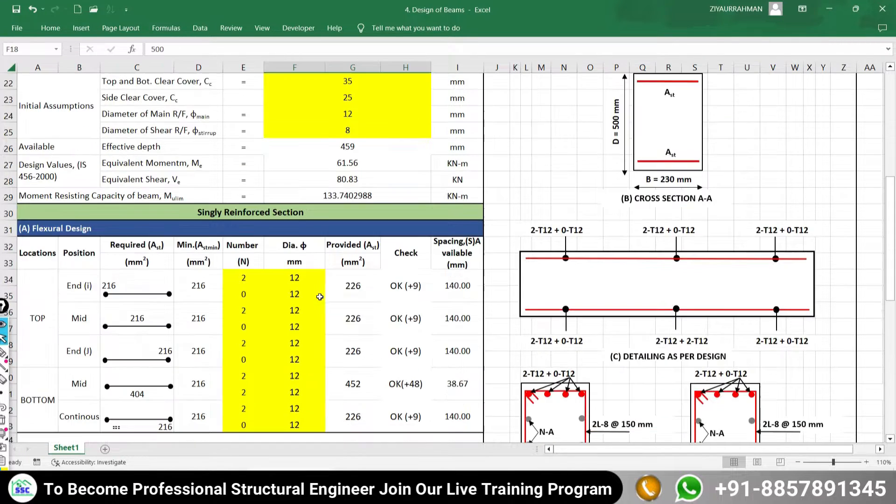
{"action": "scroll", "coordinate": [295, 326], "scroll_direction": "down", "scroll_amount": 7}
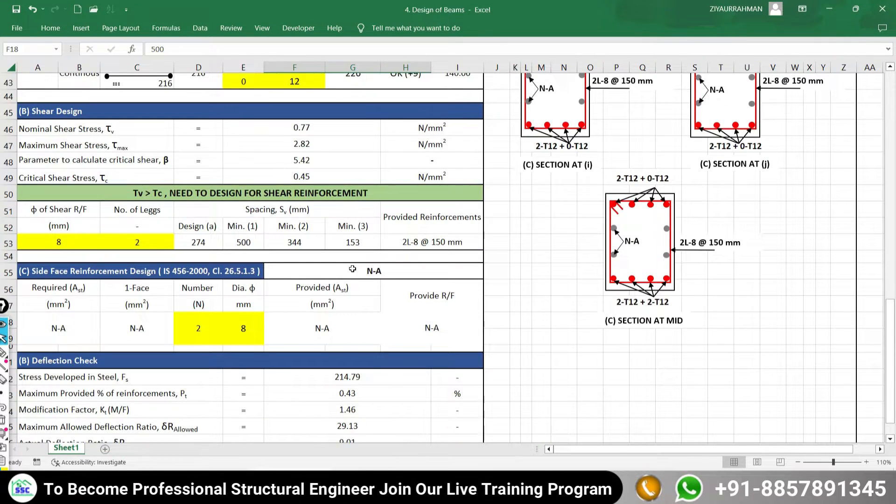
{"action": "scroll", "coordinate": [343, 288], "scroll_direction": "up", "scroll_amount": 13}
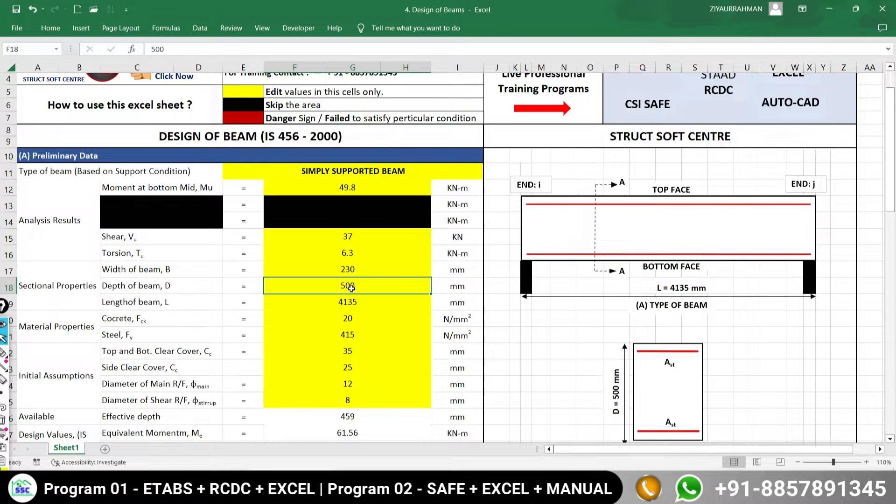
{"action": "scroll", "coordinate": [347, 336], "scroll_direction": "down", "scroll_amount": 4}
{"action": "scroll", "coordinate": [327, 346], "scroll_direction": "down", "scroll_amount": 4}
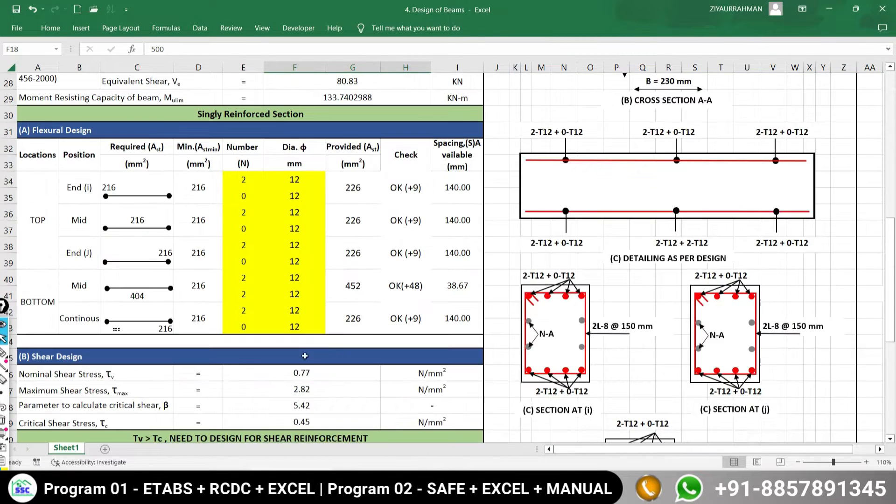
{"action": "scroll", "coordinate": [305, 356], "scroll_direction": "down", "scroll_amount": 5}
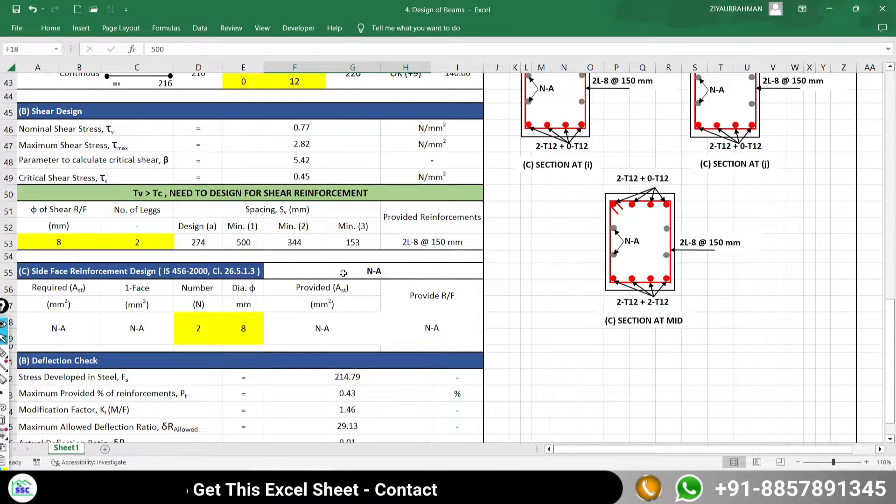
{"action": "left_click", "coordinate": [343, 273]}
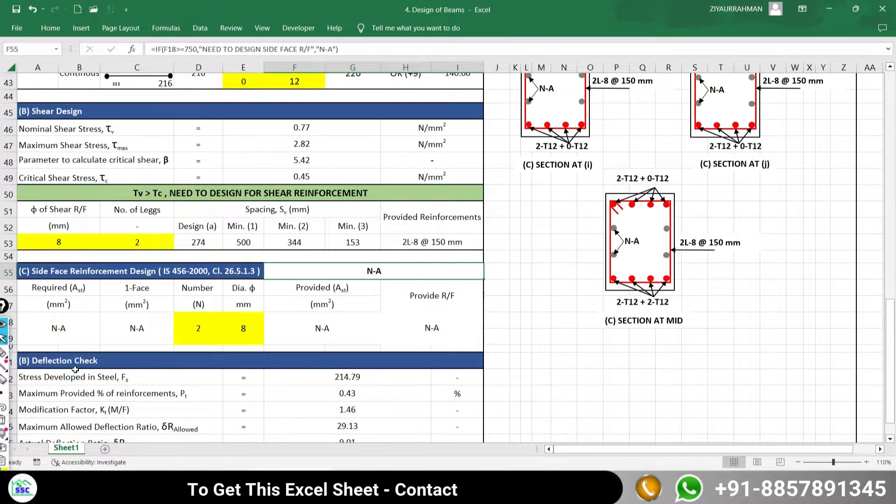
- Review the deflection check and the reinforcement details in the sections at (i), (j) and mid
{"action": "scroll", "coordinate": [74, 370], "scroll_direction": "down", "scroll_amount": 1}
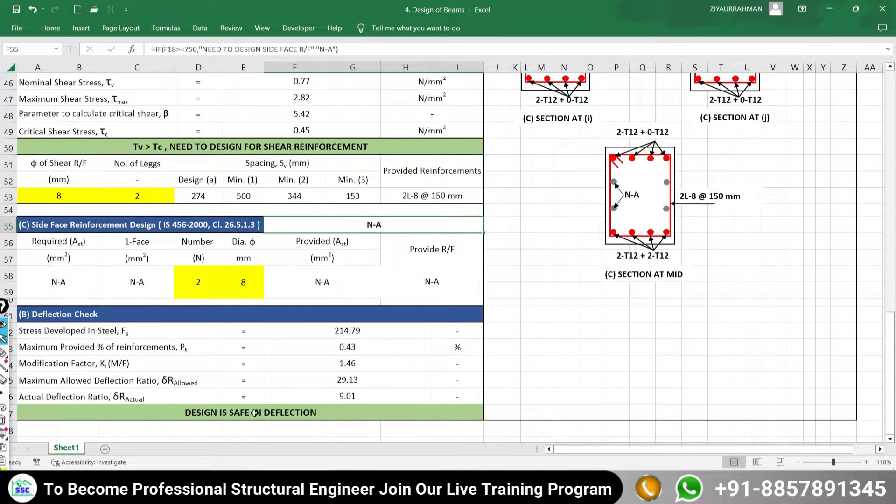
{"action": "scroll", "coordinate": [234, 416], "scroll_direction": "up", "scroll_amount": 2}
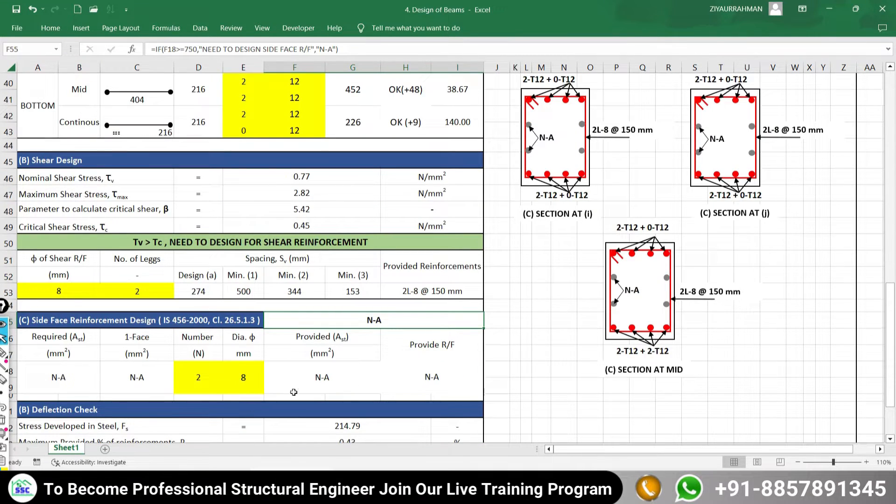
{"action": "scroll", "coordinate": [672, 342], "scroll_direction": "up", "scroll_amount": 2}
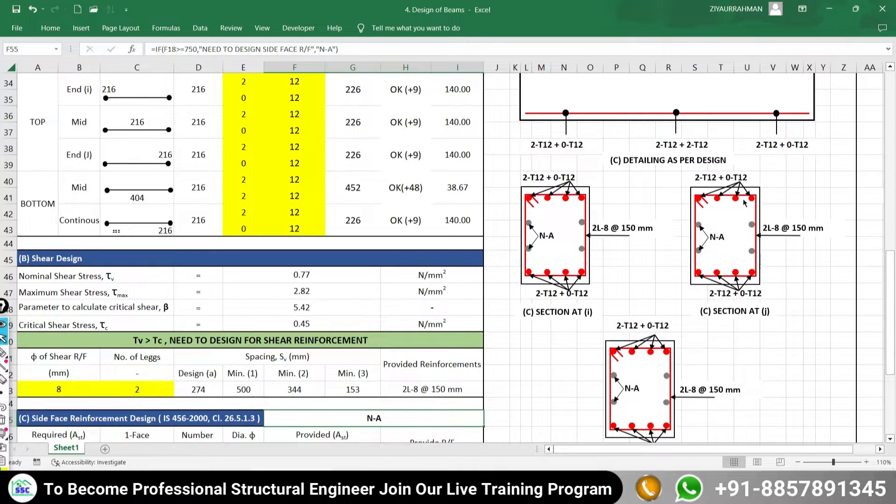
{"action": "scroll", "coordinate": [700, 279], "scroll_direction": "up", "scroll_amount": 2}
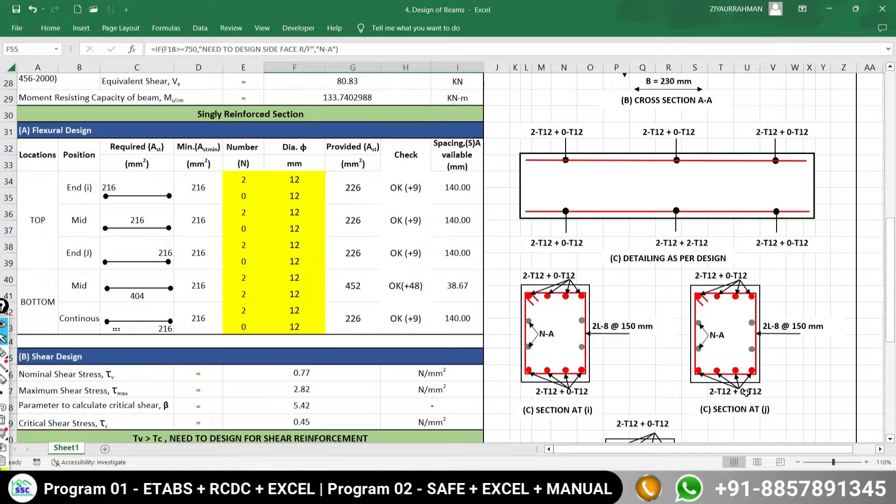
{"action": "scroll", "coordinate": [646, 371], "scroll_direction": "down", "scroll_amount": 2}
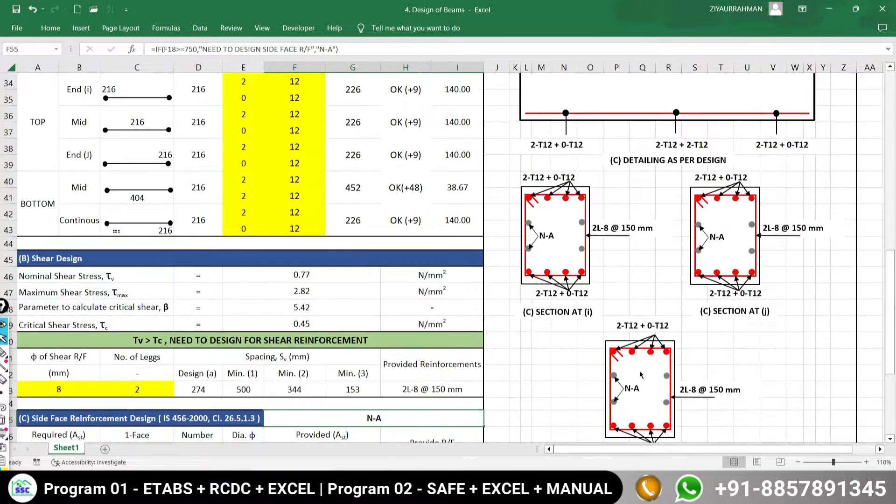
- Examine the bottom bar labels of the sections at (i), (j) and mid, and the formula for the provided side face reinforcement
{"action": "scroll", "coordinate": [646, 366], "scroll_direction": "down", "scroll_amount": 2}
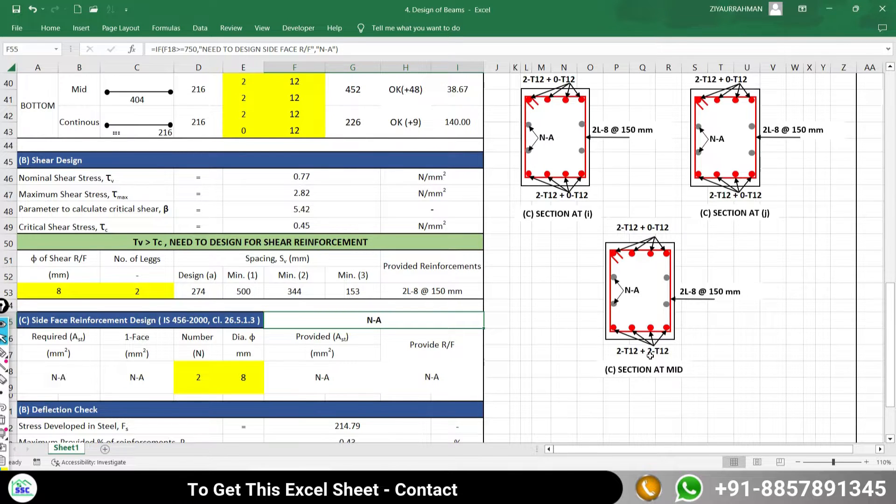
{"action": "scroll", "coordinate": [646, 352], "scroll_direction": "up", "scroll_amount": 1}
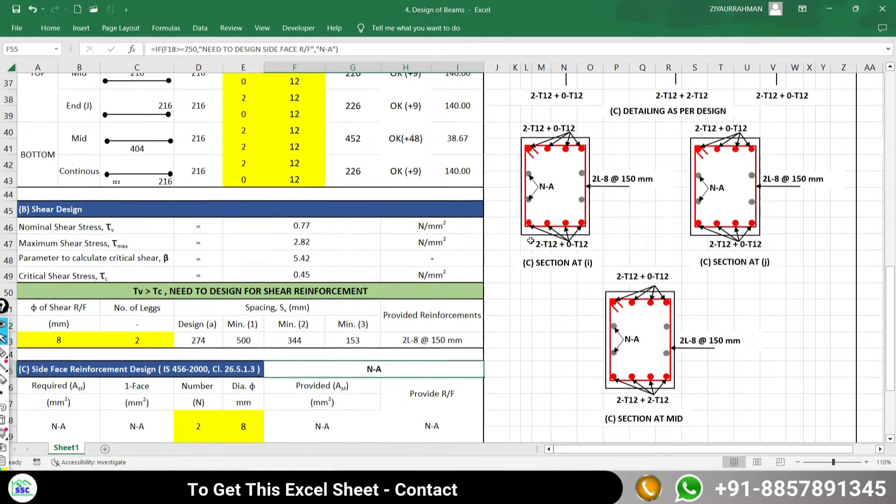
{"action": "left_click", "coordinate": [540, 248]}
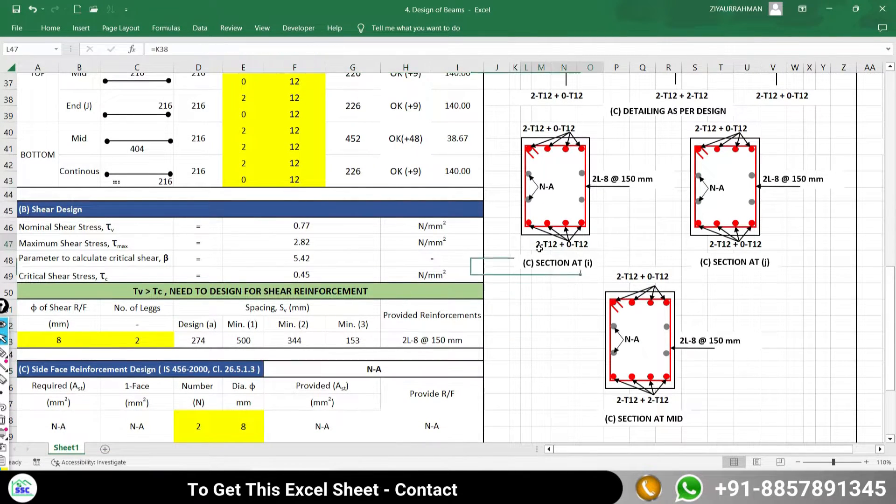
{"action": "left_click", "coordinate": [723, 247]}
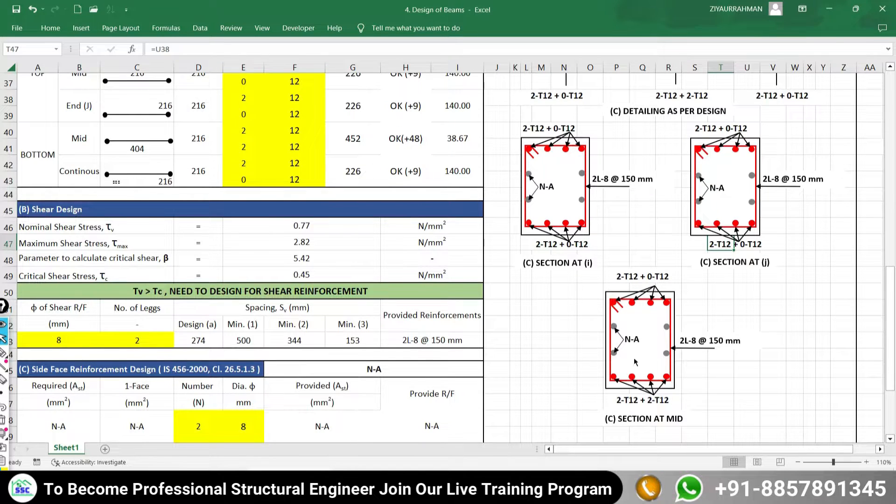
{"action": "scroll", "coordinate": [635, 361], "scroll_direction": "up", "scroll_amount": 2}
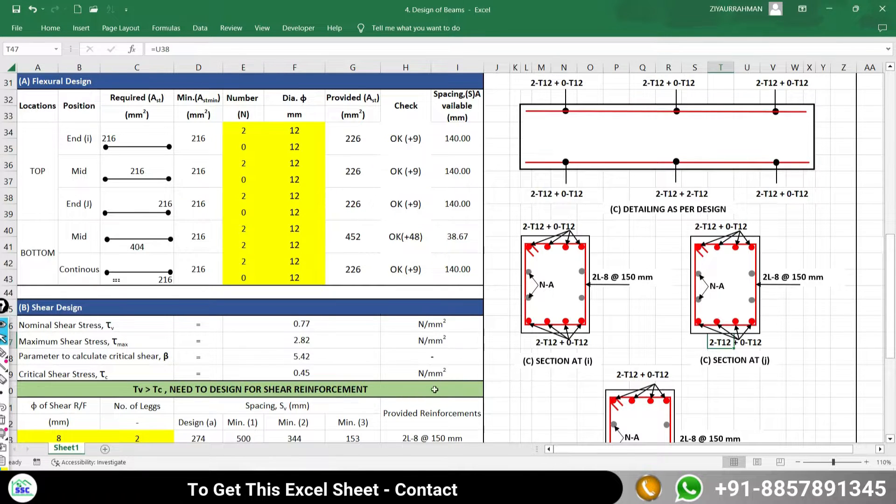
{"action": "scroll", "coordinate": [434, 389], "scroll_direction": "down", "scroll_amount": 4}
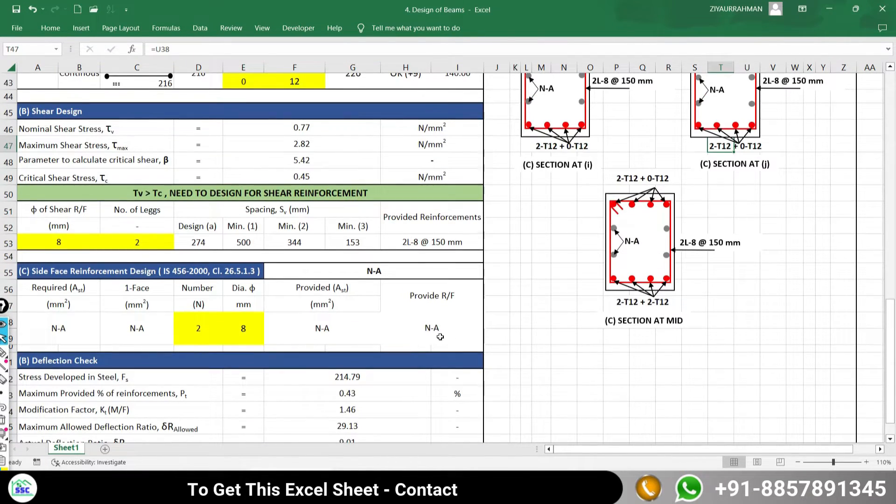
{"action": "left_click", "coordinate": [441, 335]}
{"action": "scroll", "coordinate": [411, 346], "scroll_direction": "up", "scroll_amount": 1}
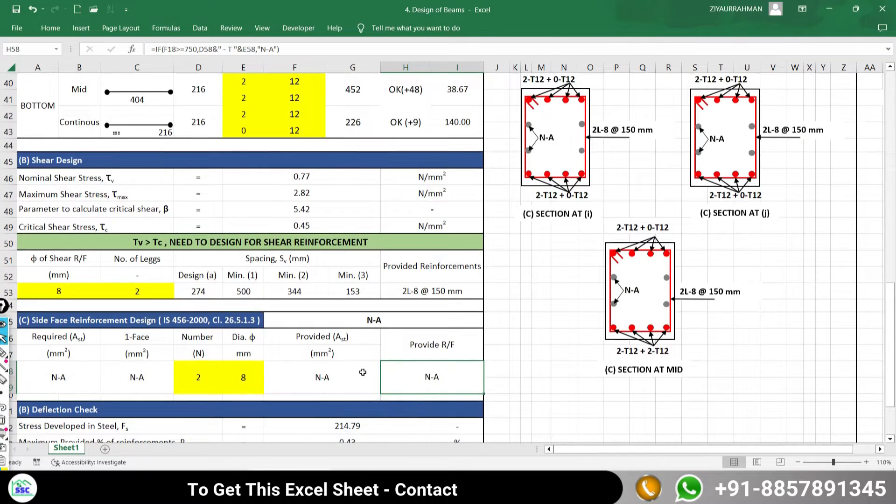
{"action": "scroll", "coordinate": [541, 261], "scroll_direction": "up", "scroll_amount": 3}
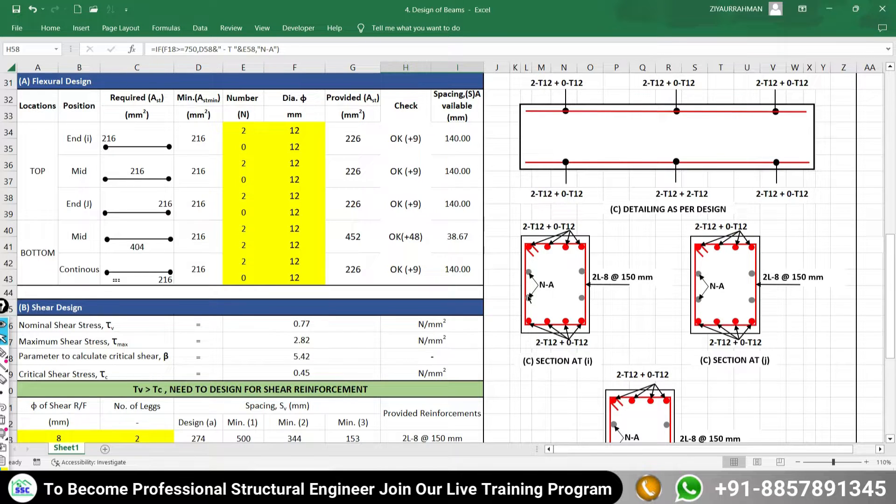
{"action": "scroll", "coordinate": [529, 299], "scroll_direction": "up", "scroll_amount": 5}
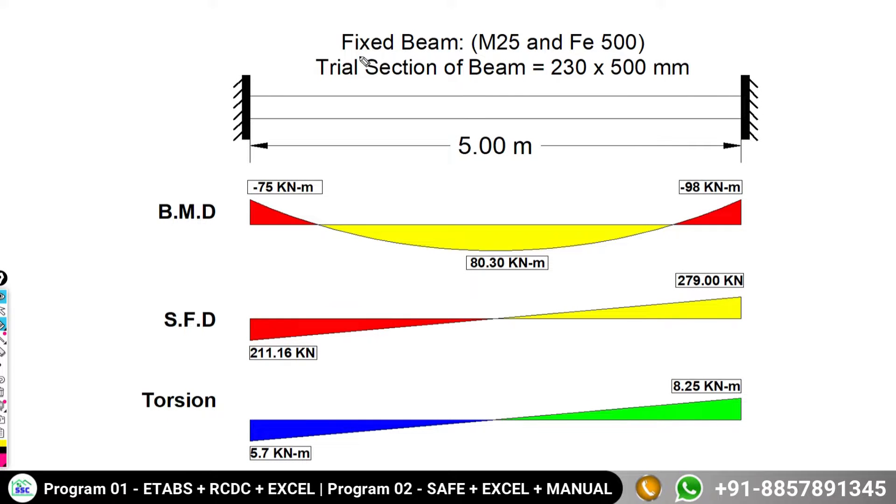
- Underline the beam type "Fixed Beam" and the concrete grade "M25" in the slide title with the pen
{"action": "left_click_drag", "start_coordinate": [344, 56], "coordinate": [460, 58]}
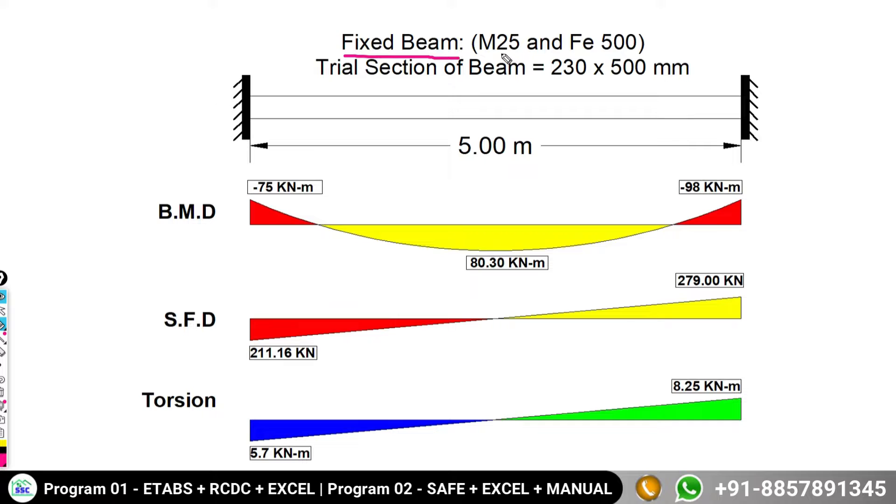
{"action": "left_click", "coordinate": [481, 52]}
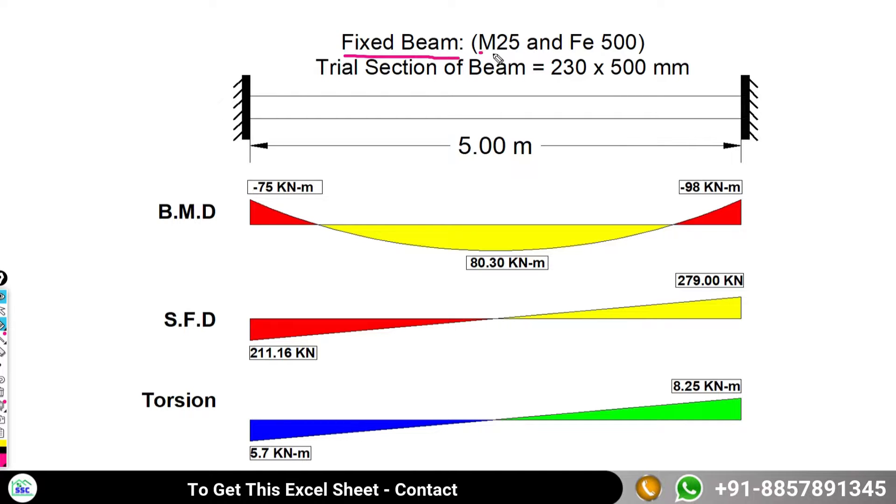
{"action": "left_click_drag", "start_coordinate": [481, 55], "coordinate": [522, 54]}
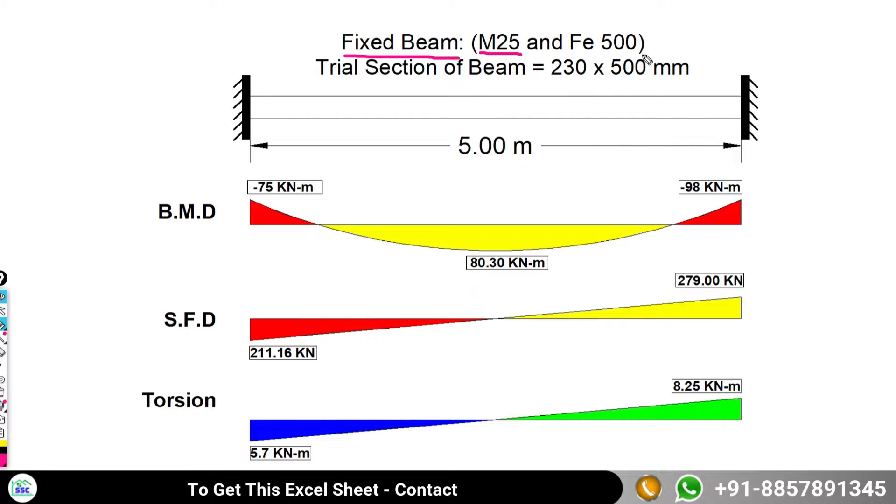
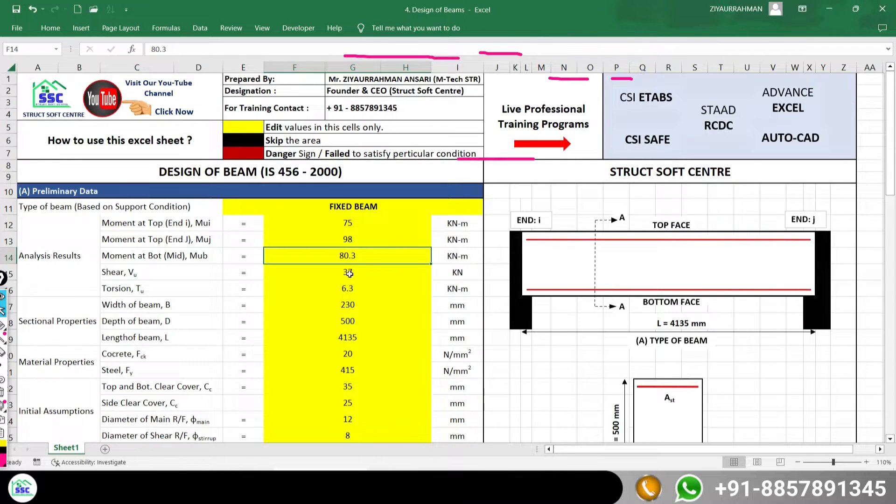
- Set the shear to 279 KN and the torsion to 8.25 KN-m, taken from the fixed beam diagrams in PowerPoint
{"action": "key", "text": "alt+Tab"}
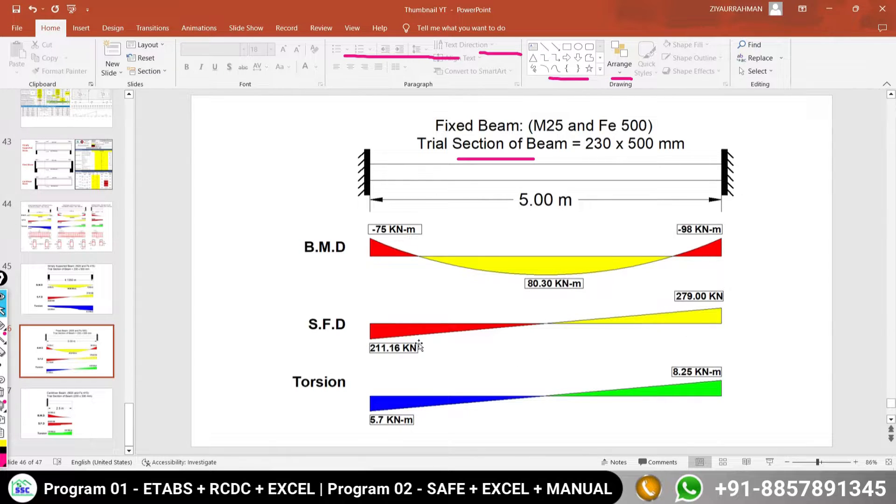
{"action": "key", "text": "alt+Tab"}
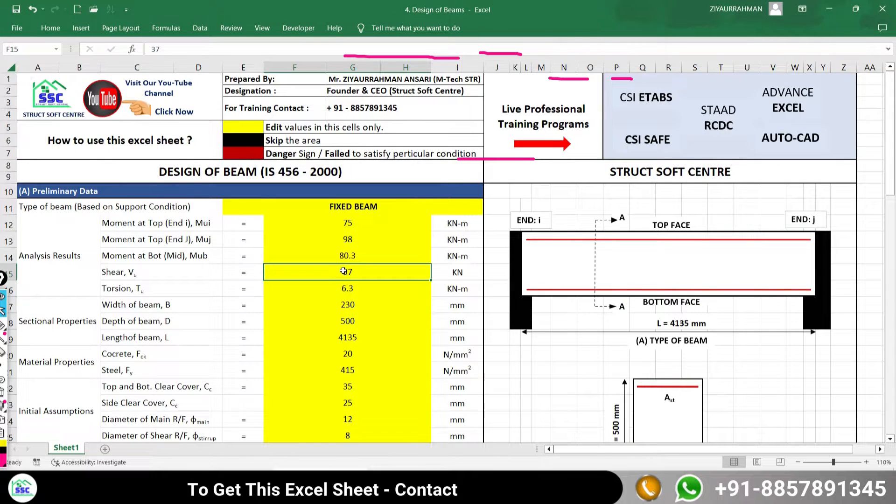
{"action": "type", "text": "279"}
{"action": "key", "text": "Return"}
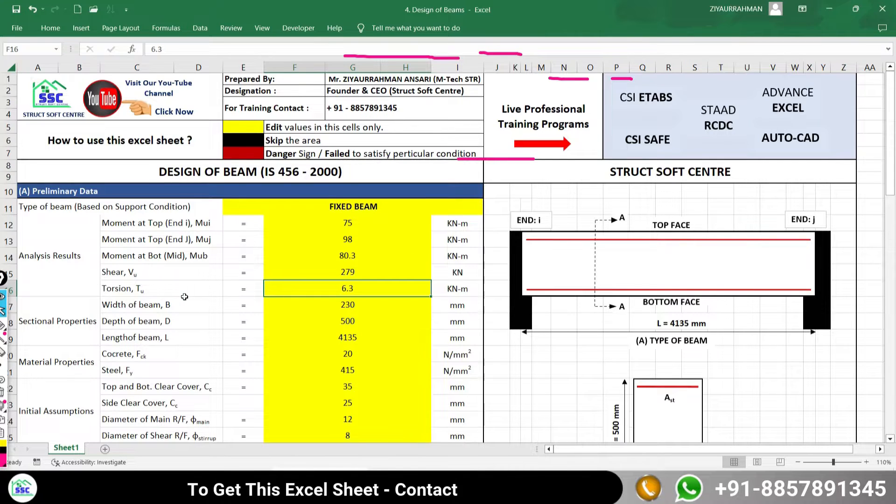
{"action": "key", "text": "alt+Tab"}
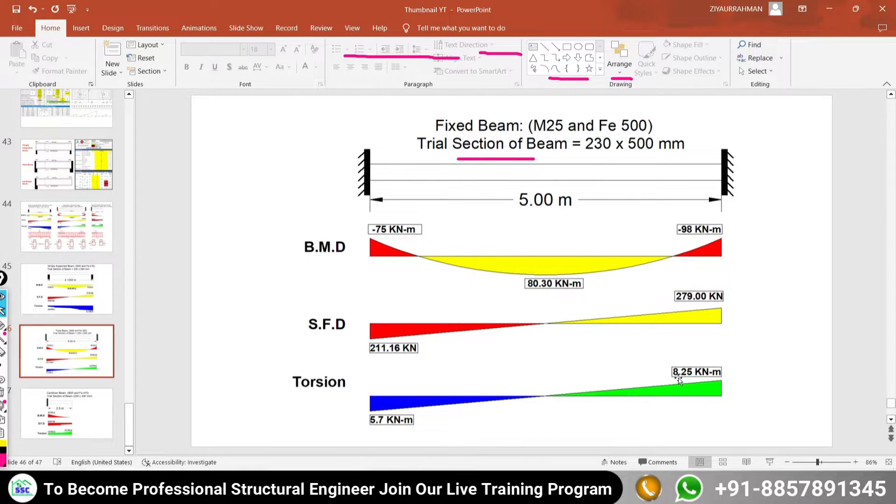
{"action": "key", "text": "alt+Tab"}
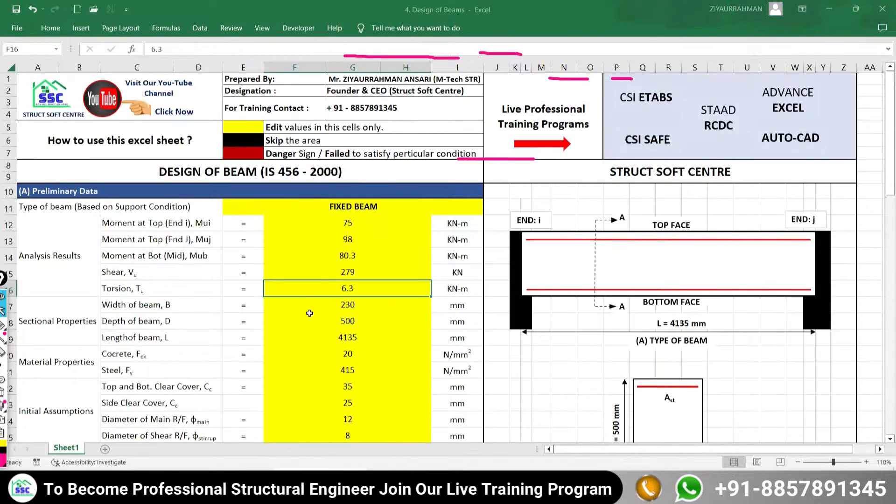
{"action": "type", "text": "8.25"}
{"action": "key", "text": "Return"}
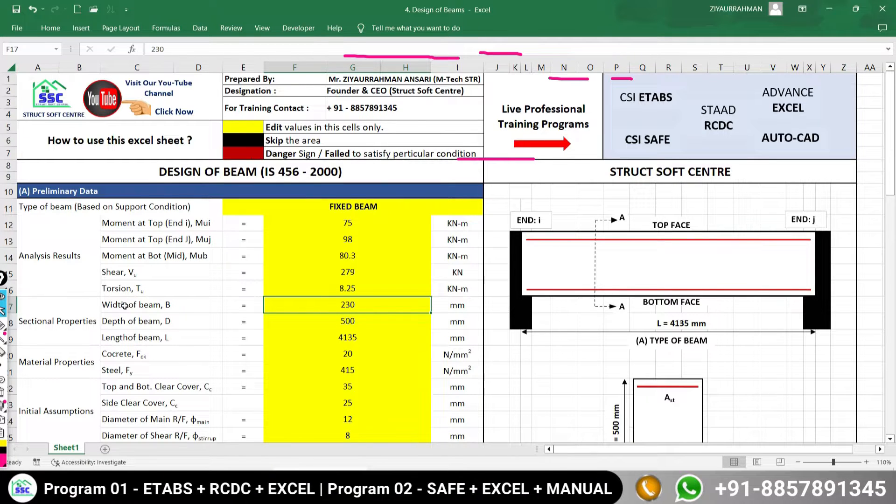
- Check the beam depth input and set the beam length to 5000 mm, matching the span on the fixed beam slide
{"action": "left_click", "coordinate": [342, 322]}
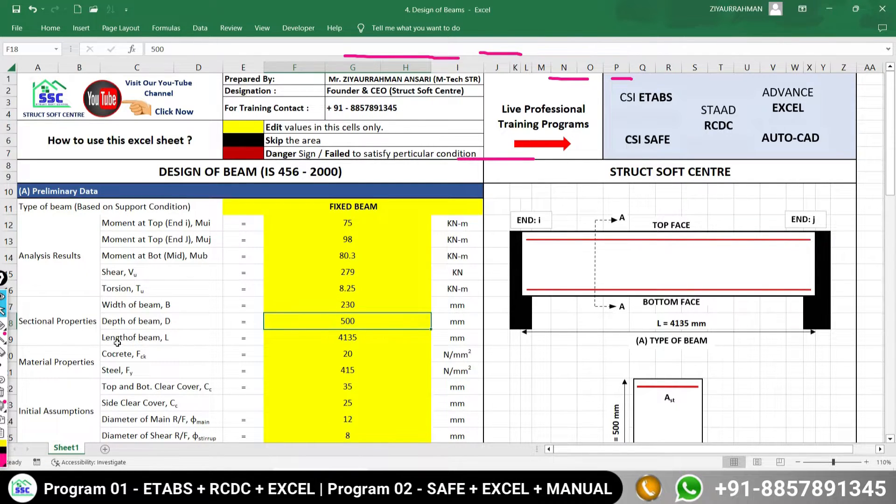
{"action": "key", "text": "alt+Tab"}
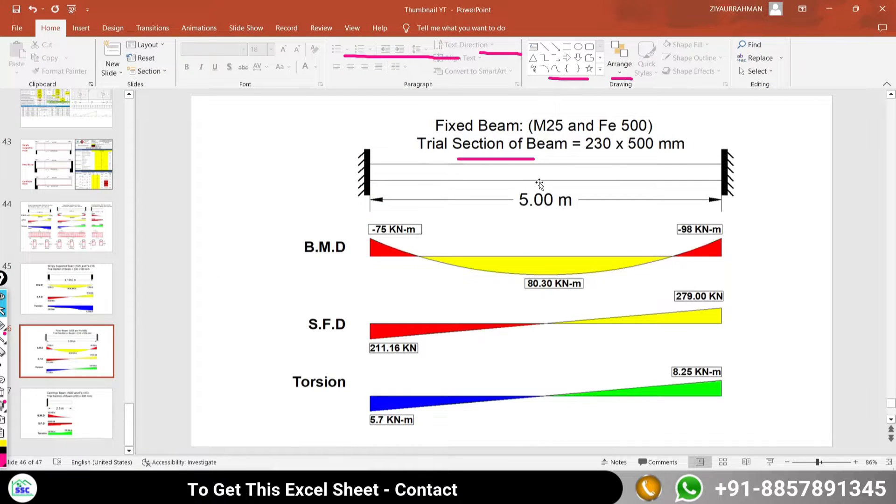
{"action": "key", "text": "alt+Tab"}
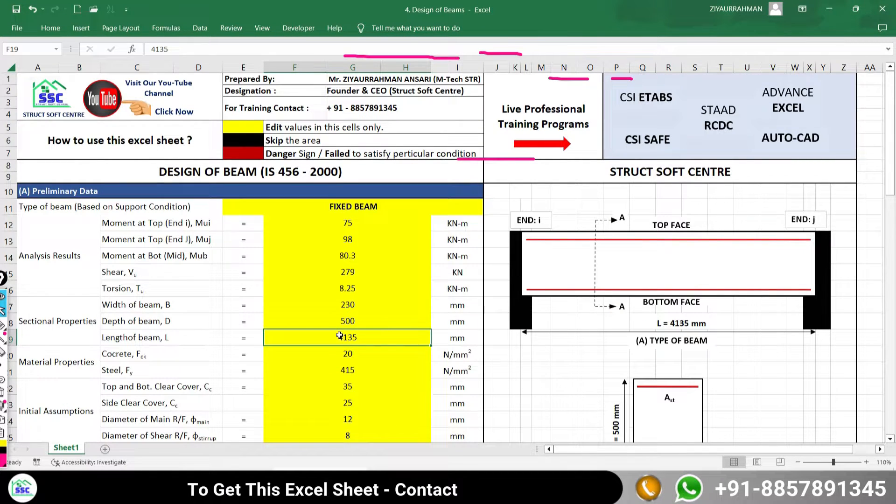
{"action": "type", "text": "5000"}
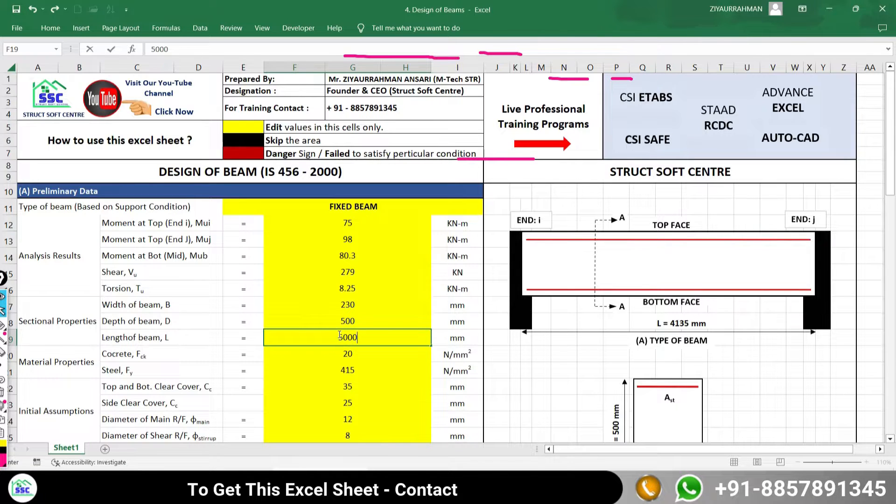
{"action": "key", "text": "Return"}
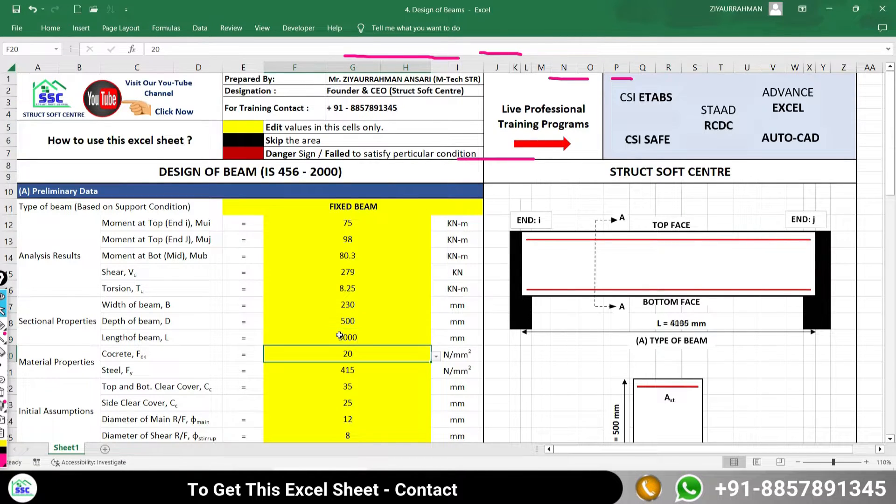
- Set the concrete grade to 25 N/mm² and the steel grade to 500 N/mm², as specified on the fixed beam slide
{"action": "key", "text": "alt+Tab"}
{"action": "key", "text": "alt+Tab"}
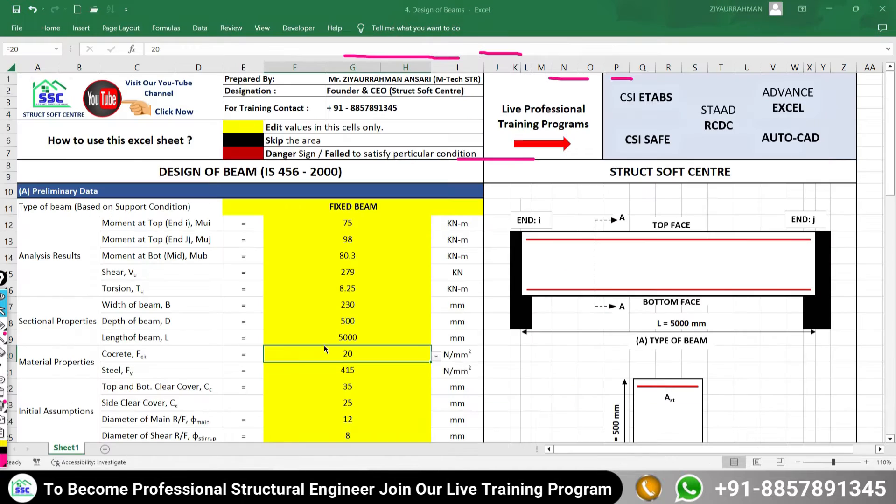
{"action": "left_click", "coordinate": [435, 356]}
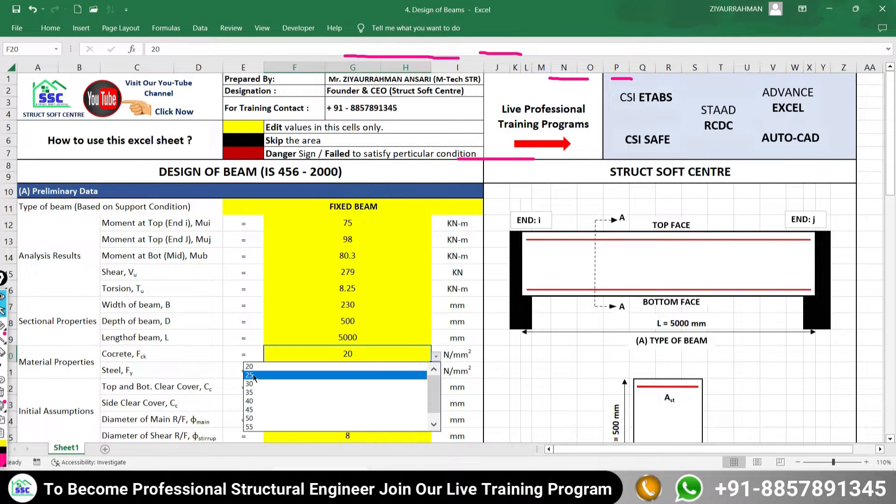
{"action": "left_click", "coordinate": [348, 379]}
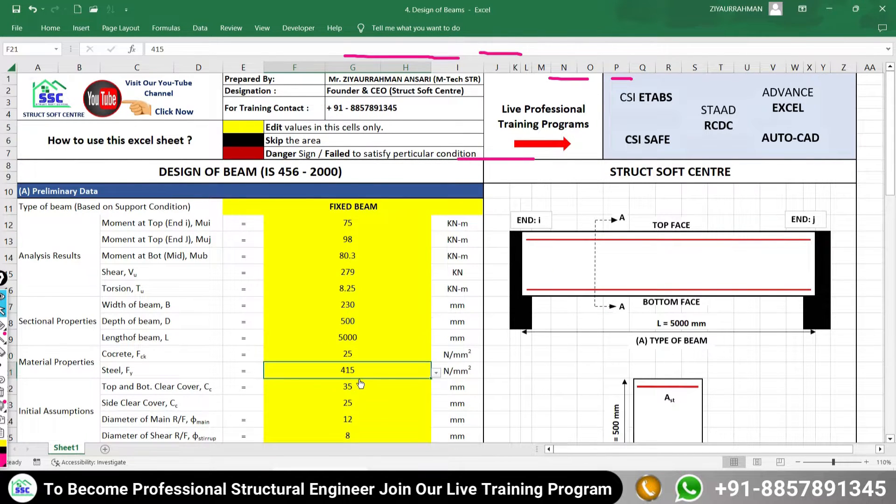
{"action": "key", "text": "alt+Tab"}
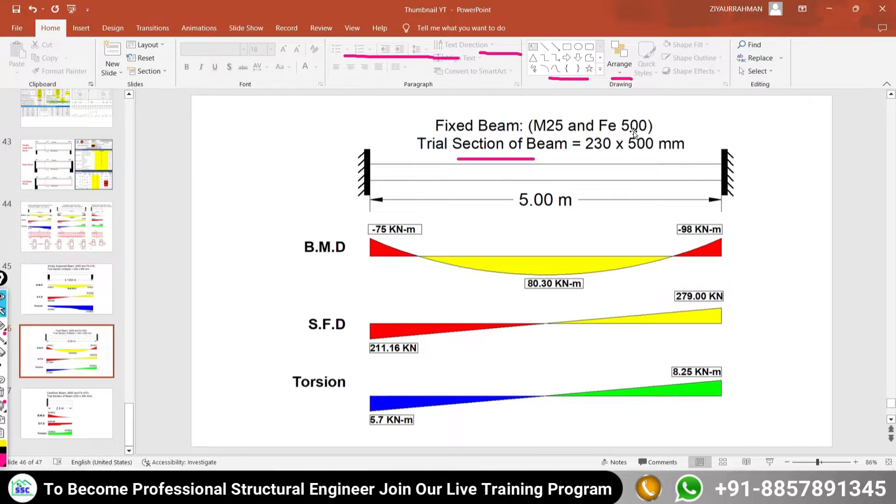
{"action": "key", "text": "alt+Tab"}
{"action": "left_click", "coordinate": [435, 372]}
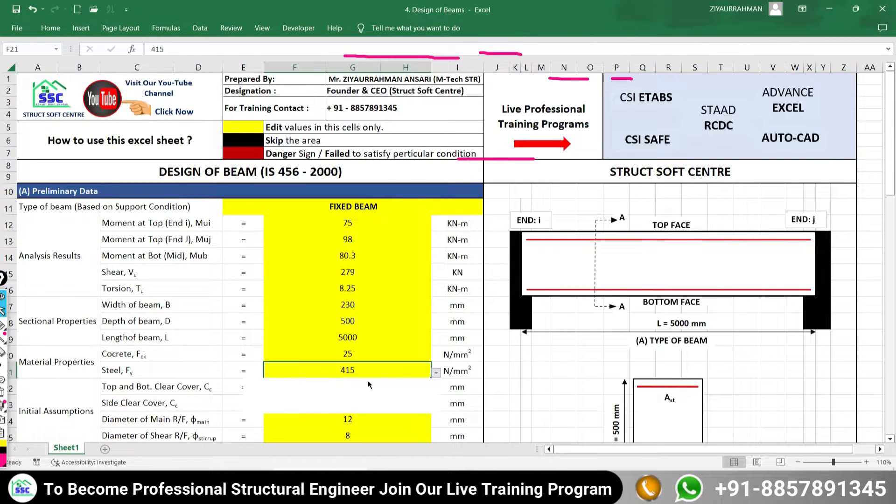
{"action": "left_click", "coordinate": [251, 392]}
- Check the top, bottom and side clear covers and set the main reinforcement diameter to 16 mm
{"action": "scroll", "coordinate": [315, 338], "scroll_direction": "down", "scroll_amount": 3}
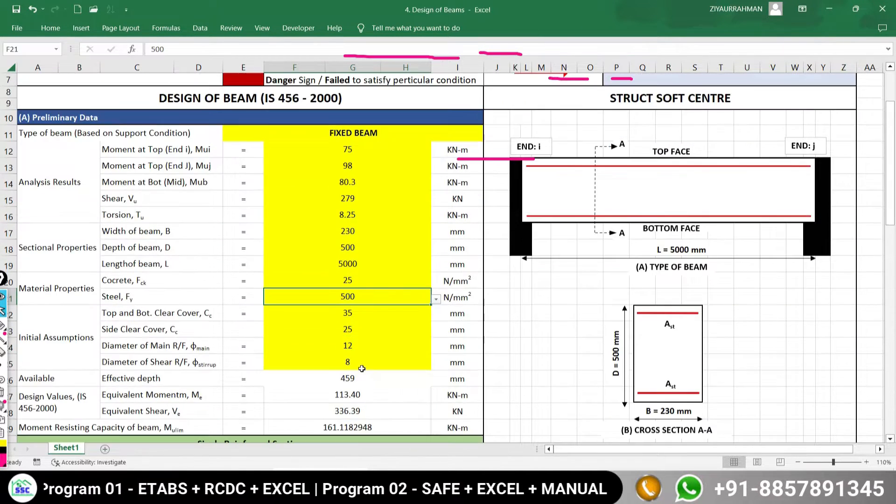
{"action": "scroll", "coordinate": [315, 337], "scroll_direction": "down", "scroll_amount": 1}
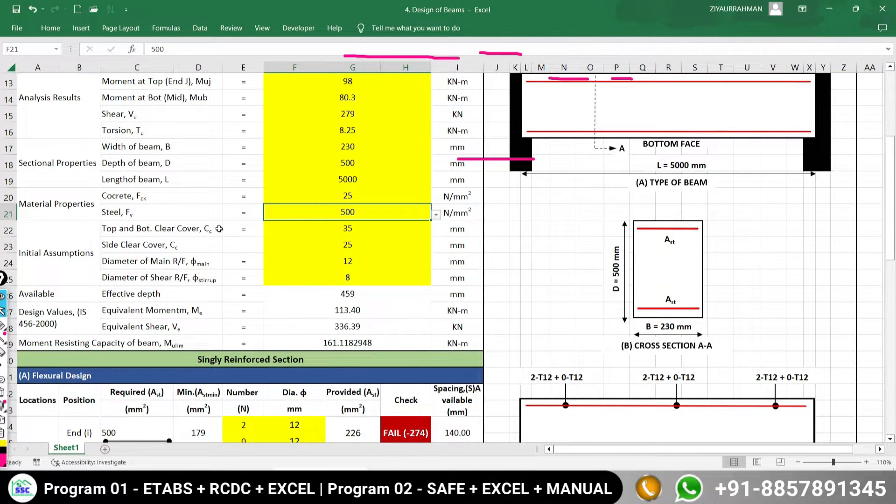
{"action": "left_click", "coordinate": [365, 231]}
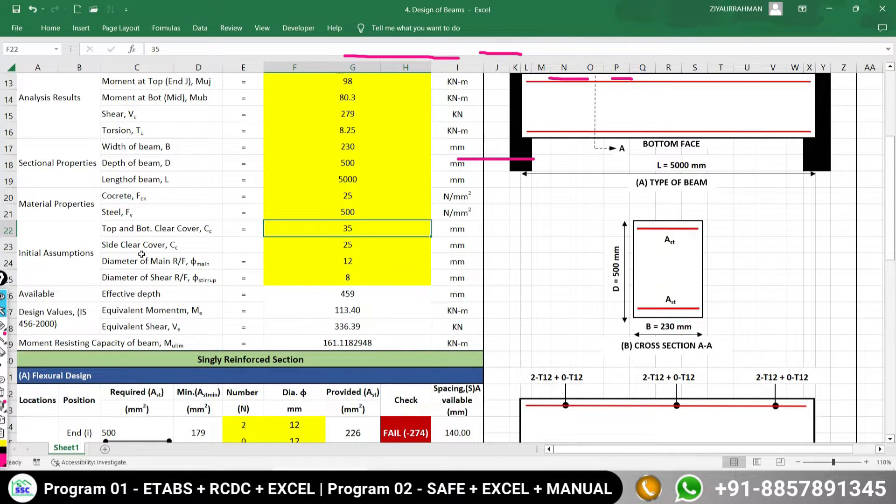
{"action": "left_click", "coordinate": [343, 248]}
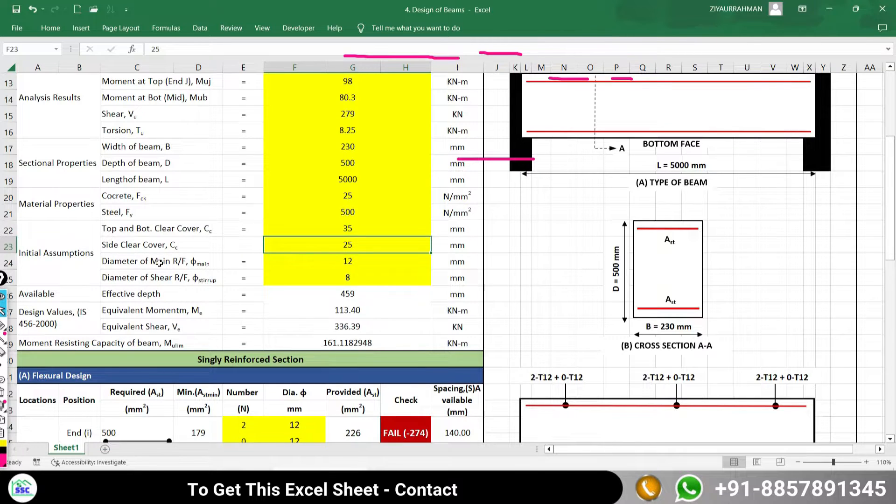
{"action": "left_click", "coordinate": [369, 262]}
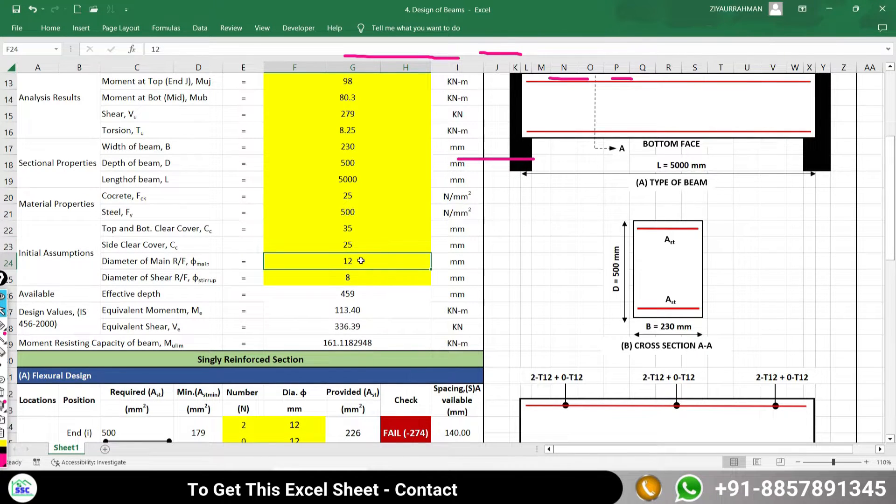
{"action": "type", "text": "16"}
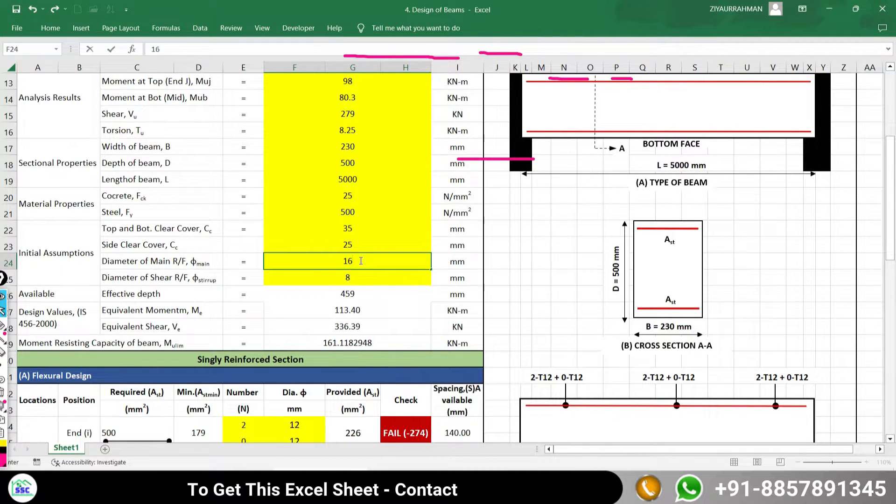
{"action": "key", "text": "Return"}
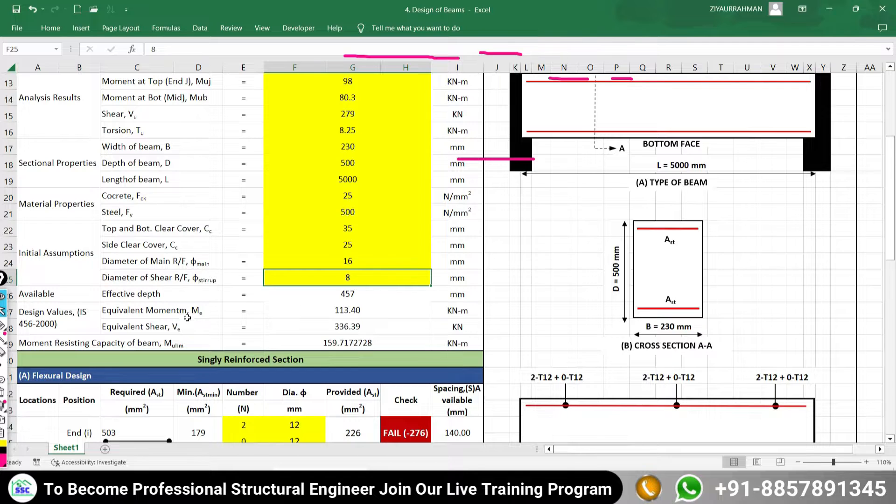
- Examine the effective depth, equivalent moment, equivalent shear and moment resisting capacity, comparing the capacity with the three analysis moments
{"action": "left_click", "coordinate": [330, 293]}
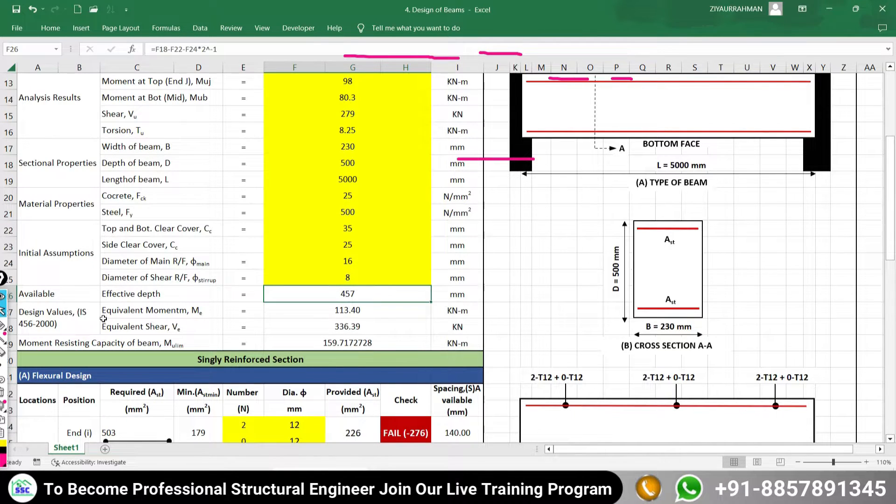
{"action": "left_click", "coordinate": [338, 312]}
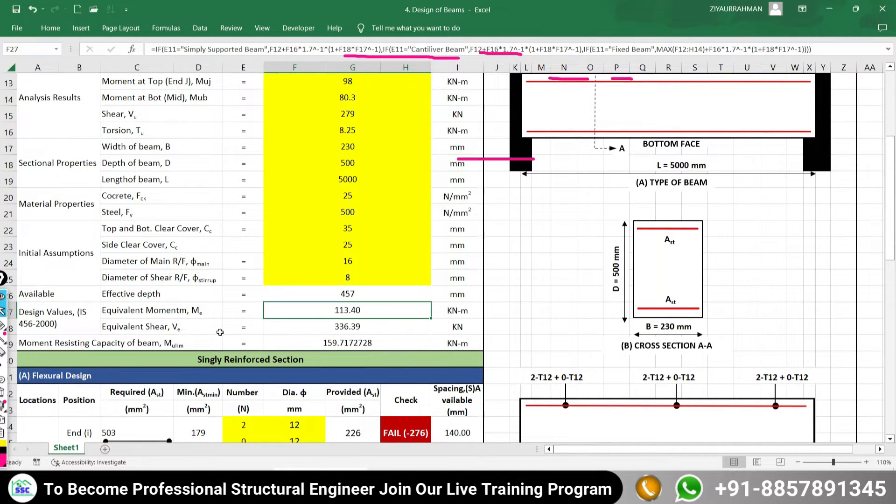
{"action": "left_click", "coordinate": [308, 328]}
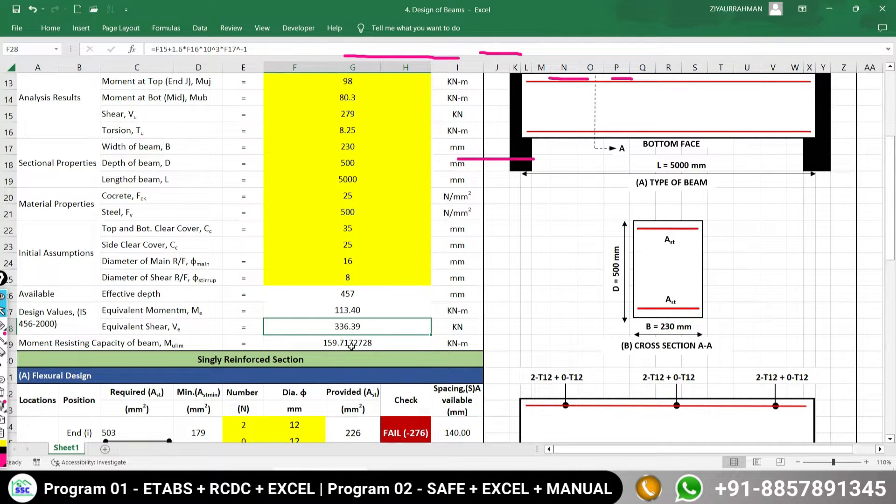
{"action": "scroll", "coordinate": [371, 200], "scroll_direction": "up", "scroll_amount": 3}
{"action": "left_click_drag", "start_coordinate": [350, 188], "coordinate": [348, 220]}
{"action": "scroll", "coordinate": [345, 285], "scroll_direction": "down", "scroll_amount": 4}
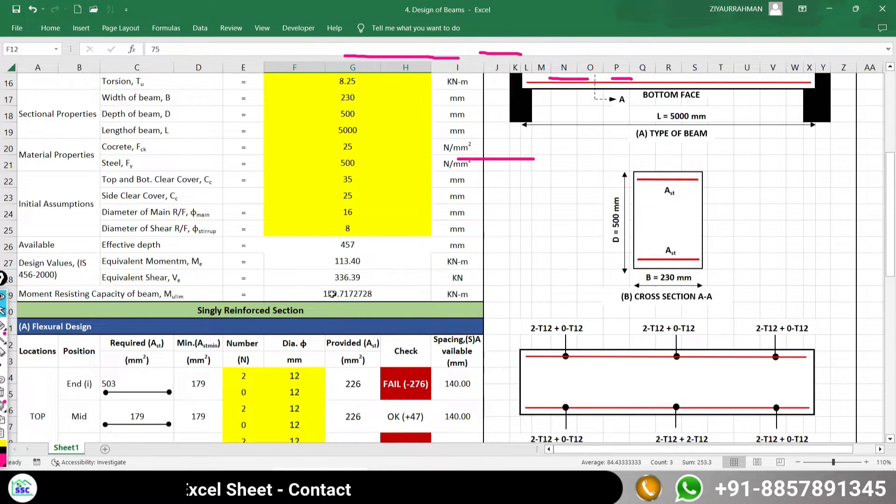
{"action": "left_click", "coordinate": [327, 292]}
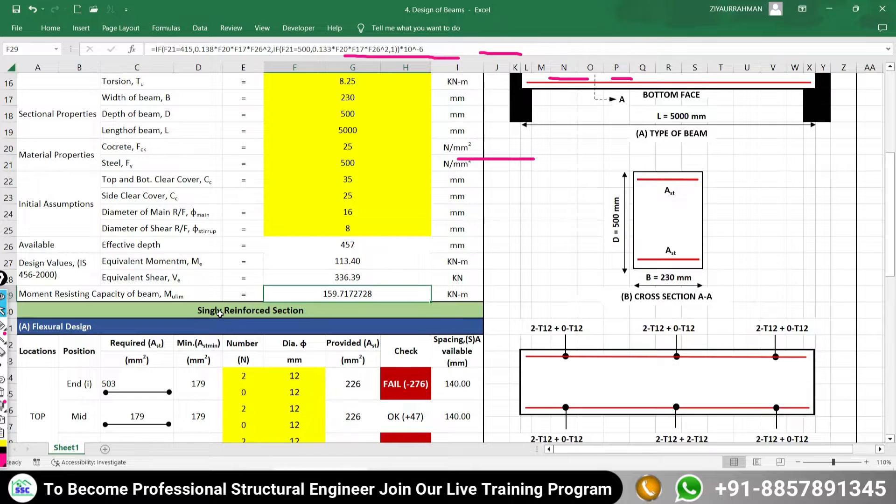
- Circle and tick the required and minimum steel areas for top End (i) in the flexural design table with the pen
{"action": "scroll", "coordinate": [219, 313], "scroll_direction": "down", "scroll_amount": 3}
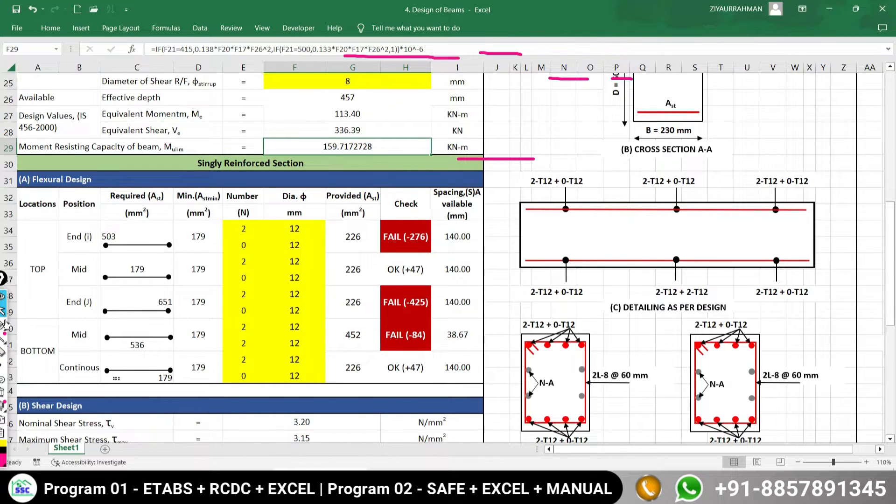
{"action": "mouse_move", "coordinate": [110, 224]}
{"action": "left_mouse_down"}
{"action": "mouse_move", "coordinate": [91, 242]}
{"action": "mouse_move", "coordinate": [129, 236]}
{"action": "mouse_move", "coordinate": [120, 214]}
{"action": "left_mouse_up"}
{"action": "mouse_move", "coordinate": [216, 224]}
{"action": "left_mouse_down"}
{"action": "mouse_move", "coordinate": [186, 230]}
{"action": "mouse_move", "coordinate": [183, 247]}
{"action": "mouse_move", "coordinate": [201, 257]}
{"action": "mouse_move", "coordinate": [218, 230]}
{"action": "left_mouse_up"}
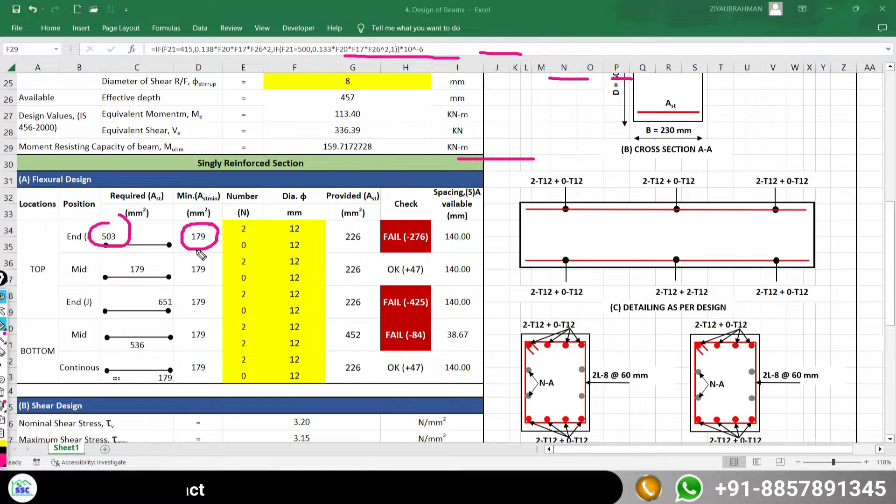
{"action": "mouse_move", "coordinate": [103, 230]}
{"action": "left_mouse_down"}
{"action": "mouse_move", "coordinate": [115, 247]}
{"action": "mouse_move", "coordinate": [155, 174]}
{"action": "left_mouse_up"}
{"action": "mouse_move", "coordinate": [174, 218]}
{"action": "left_mouse_down"}
{"action": "mouse_move", "coordinate": [183, 230]}
{"action": "mouse_move", "coordinate": [215, 191]}
{"action": "left_mouse_up"}
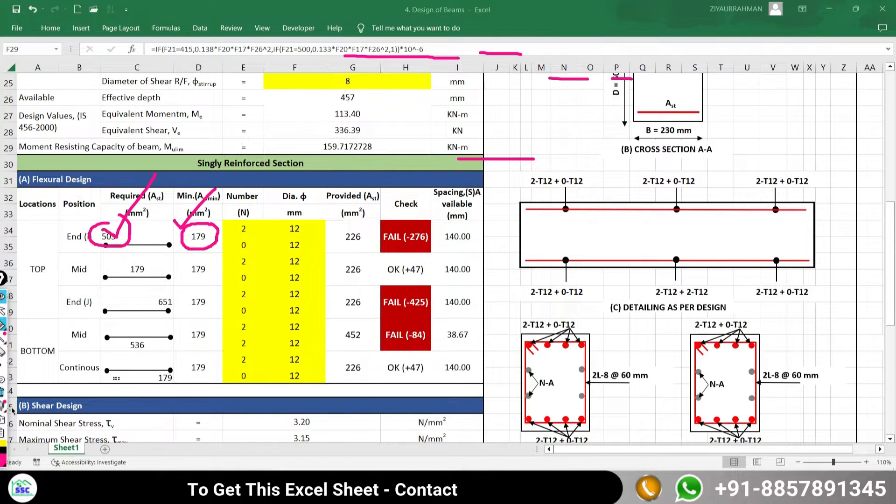
- Clear the pen marks and circle only the required steel area for top End (i)
{"action": "left_click", "coordinate": [2, 393]}
{"action": "mouse_move", "coordinate": [112, 219]}
{"action": "left_mouse_down"}
{"action": "mouse_move", "coordinate": [95, 236]}
{"action": "mouse_move", "coordinate": [117, 248]}
{"action": "mouse_move", "coordinate": [113, 216]}
{"action": "left_mouse_up"}
{"action": "left_click", "coordinate": [2, 312]}
- Set the number of bars in the second row of top End (i) to 2
{"action": "left_click", "coordinate": [244, 230]}
{"action": "left_click", "coordinate": [289, 229]}
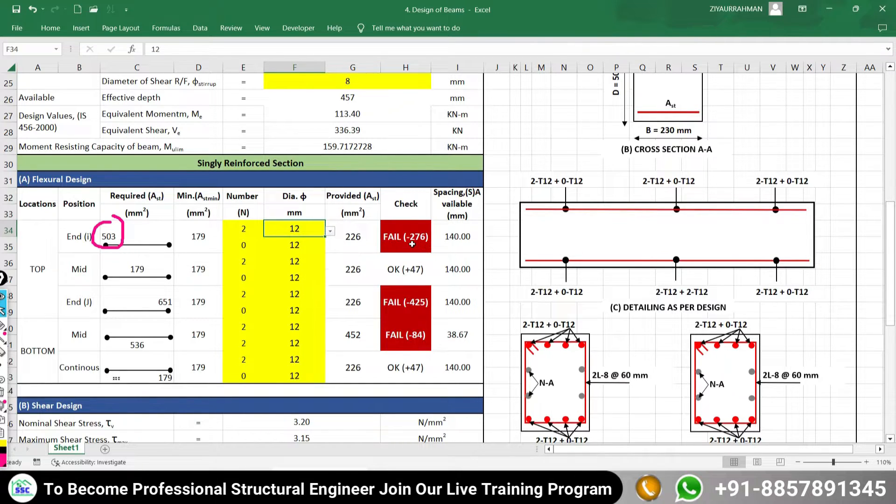
{"action": "left_click", "coordinate": [246, 227]}
{"action": "left_click", "coordinate": [247, 252]}
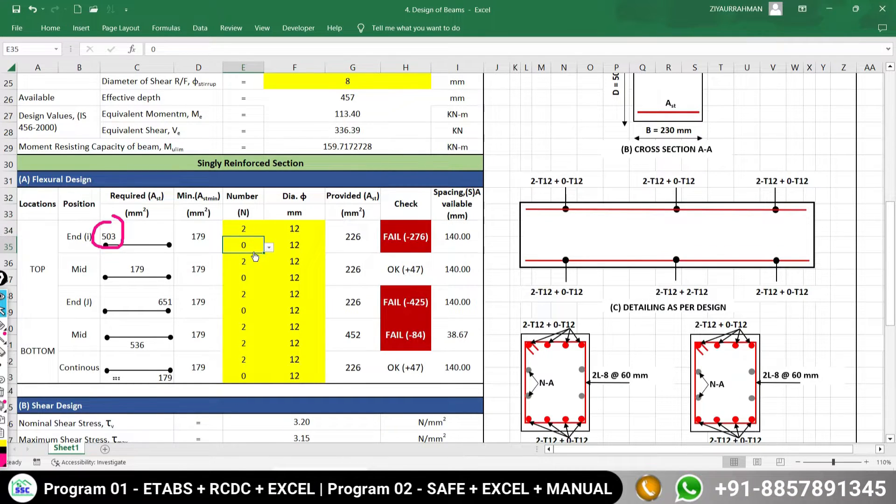
{"action": "type", "text": "2"}
{"action": "left_click", "coordinate": [295, 261]}
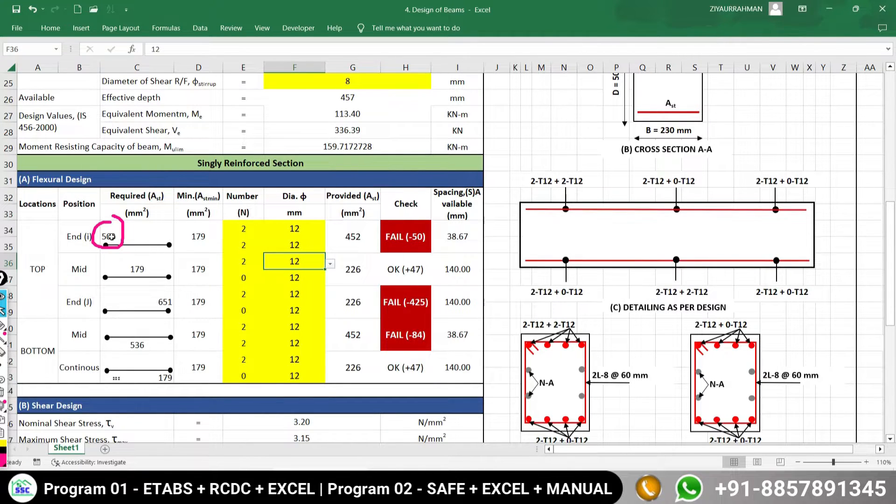
- Set the bar diameter in the first row of top End (i) to 16 mm
{"action": "left_click", "coordinate": [242, 232]}
{"action": "left_click", "coordinate": [269, 231]}
{"action": "left_click", "coordinate": [298, 229]}
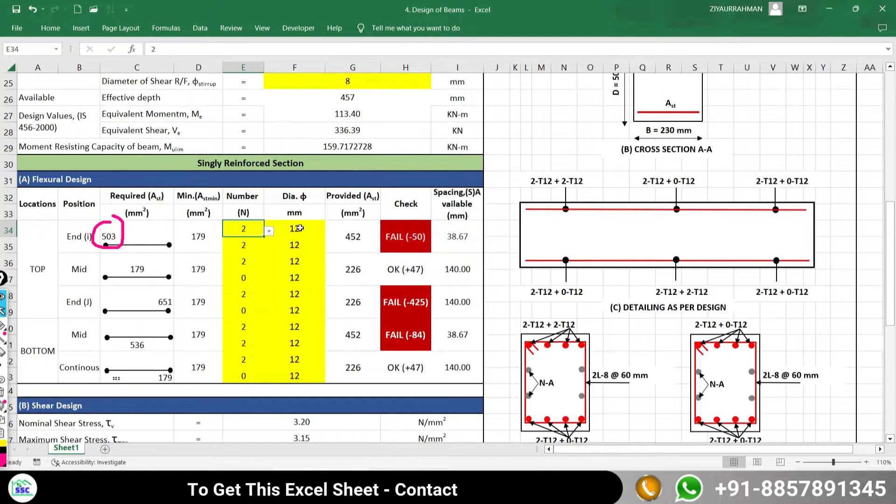
{"action": "left_click", "coordinate": [299, 228]}
{"action": "left_click", "coordinate": [330, 231]}
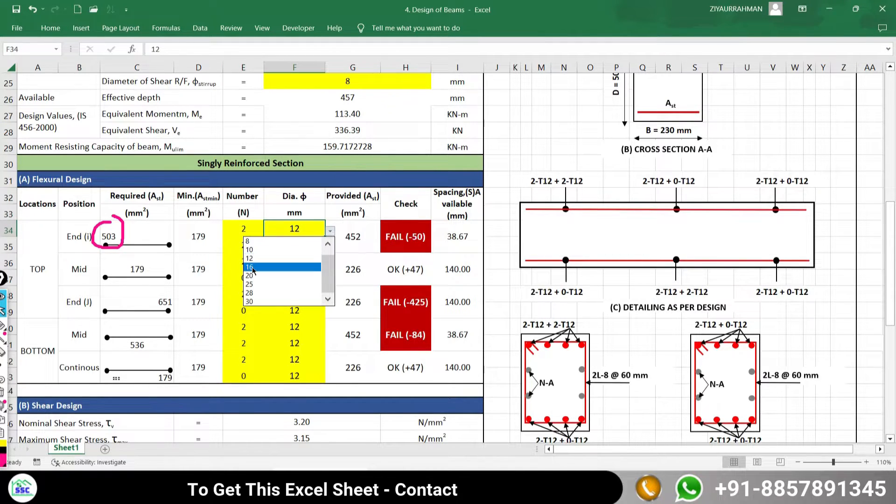
{"action": "left_click", "coordinate": [252, 269]}
- Try 0 bars in the second row of top End (i) and restore the number to 2
{"action": "left_click", "coordinate": [244, 249]}
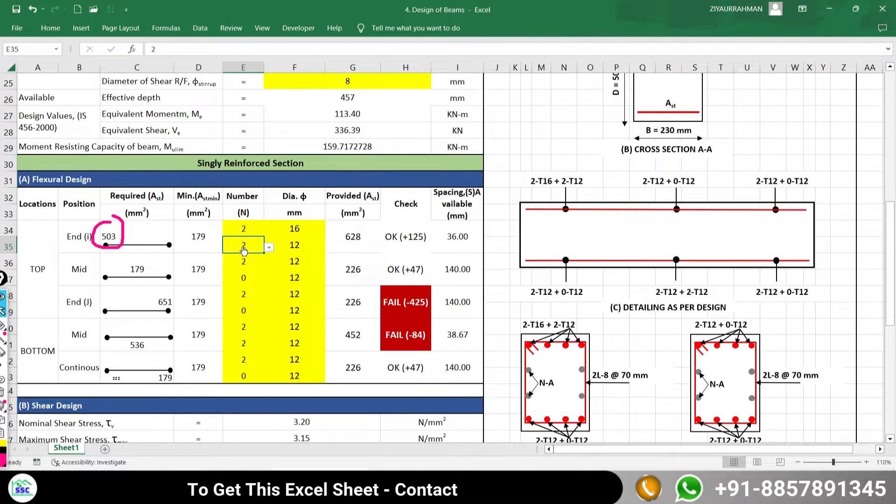
{"action": "type", "text": "0"}
{"action": "key", "text": "Return"}
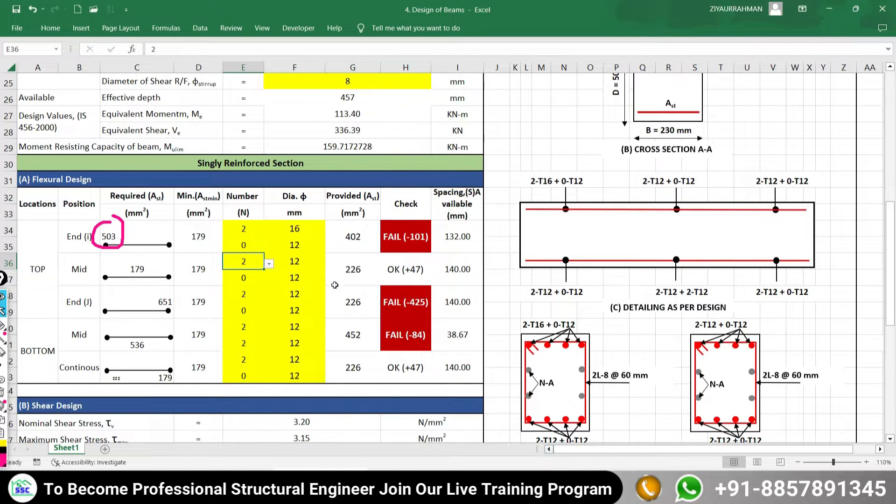
{"action": "key", "text": "Up"}
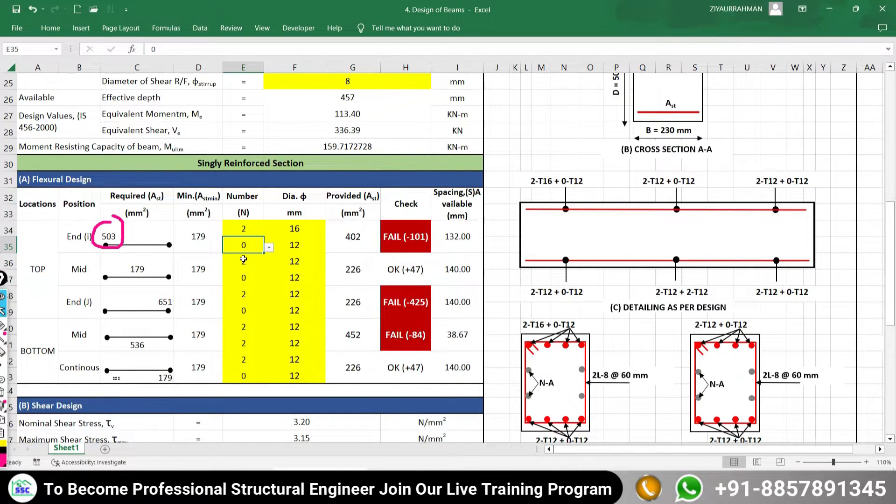
{"action": "type", "text": "2"}
{"action": "key", "text": "Return"}
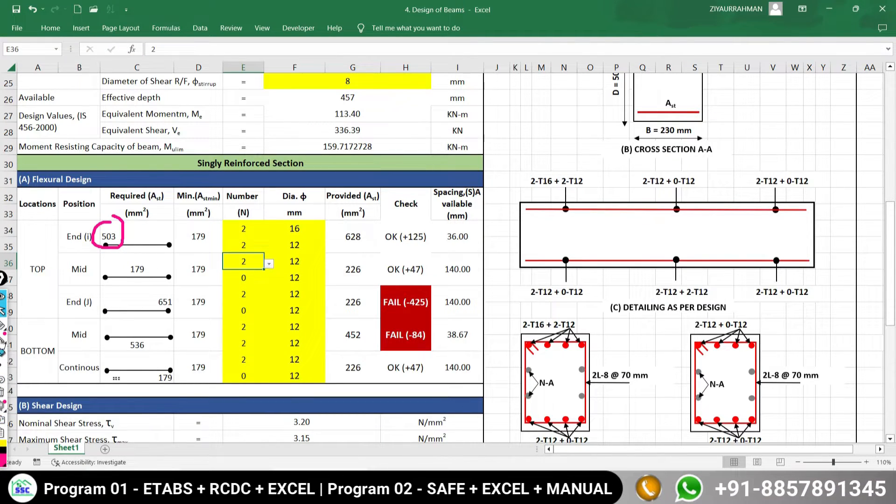
- Sketch a vertical support line with several horizontal bar lines extending from it, over the cross section drawing, with the pen
{"action": "left_click", "coordinate": [3, 322]}
{"action": "left_click_drag", "start_coordinate": [493, 105], "coordinate": [624, 98]}
{"action": "left_click_drag", "start_coordinate": [473, 153], "coordinate": [542, 155]}
{"action": "left_click_drag", "start_coordinate": [488, 75], "coordinate": [477, 167]}
{"action": "left_click_drag", "start_coordinate": [481, 104], "coordinate": [494, 105]}
{"action": "mouse_move", "coordinate": [483, 138]}
{"action": "left_mouse_down"}
{"action": "mouse_move", "coordinate": [471, 222]}
{"action": "mouse_move", "coordinate": [733, 138]}
{"action": "left_mouse_up"}
{"action": "left_click_drag", "start_coordinate": [492, 112], "coordinate": [761, 108]}
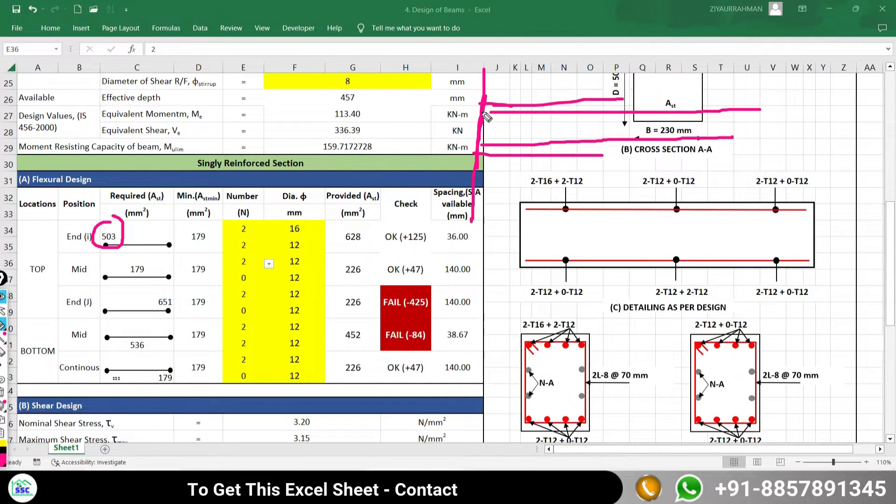
{"action": "left_click_drag", "start_coordinate": [488, 121], "coordinate": [598, 120]}
{"action": "left_click_drag", "start_coordinate": [488, 136], "coordinate": [598, 133]}
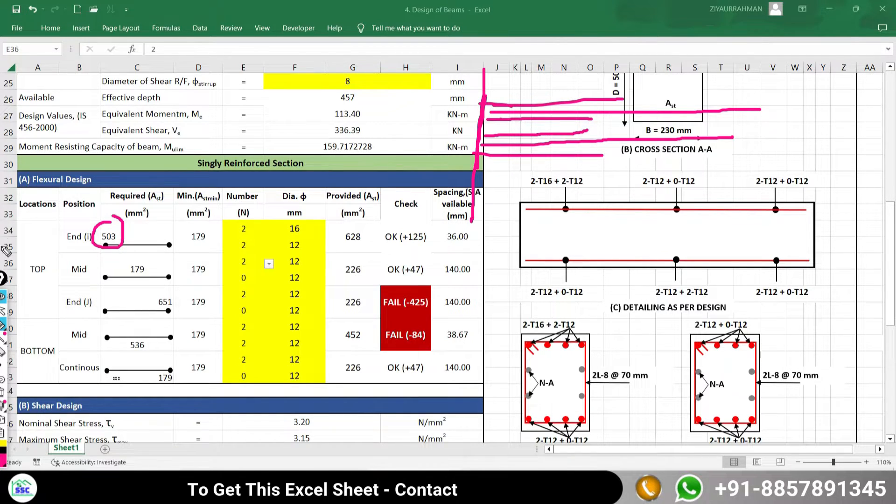
{"action": "left_click", "coordinate": [3, 311]}
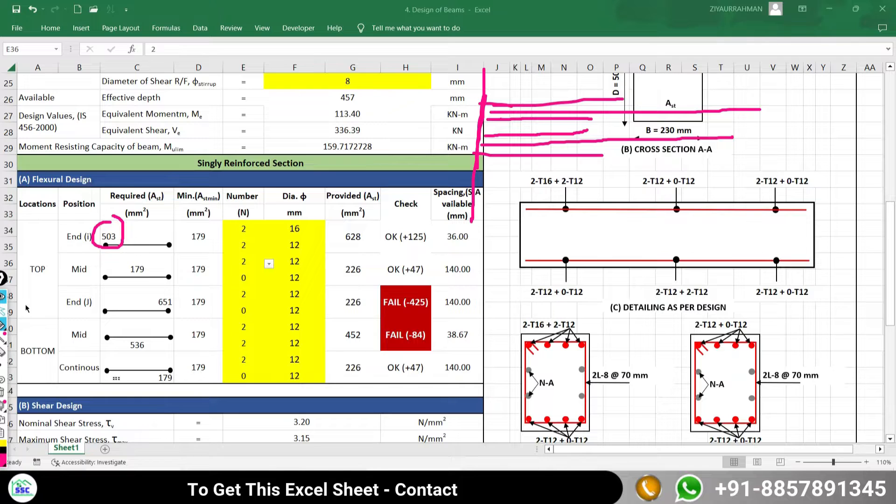
- Check the bar numbers and diameters at top End (i), and set the first-row bar diameter at top Mid to 16 mm
{"action": "left_click", "coordinate": [255, 231]}
{"action": "left_click", "coordinate": [299, 230]}
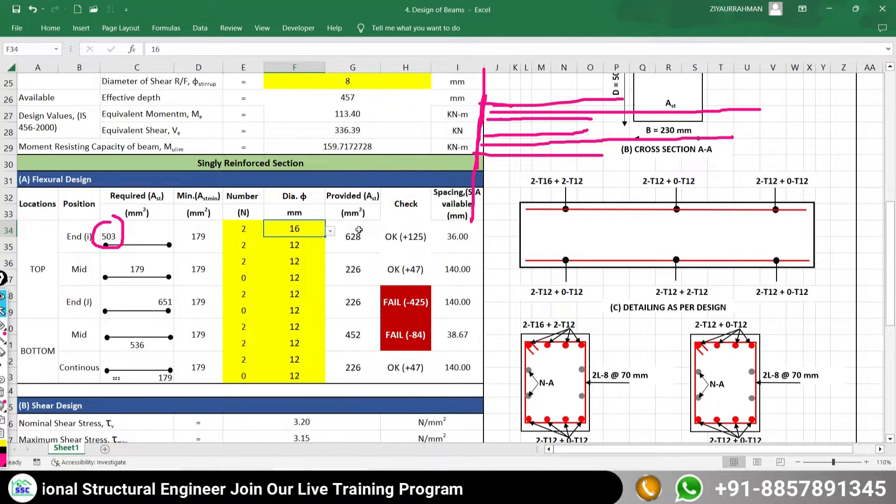
{"action": "left_click", "coordinate": [252, 246]}
{"action": "left_click", "coordinate": [323, 251]}
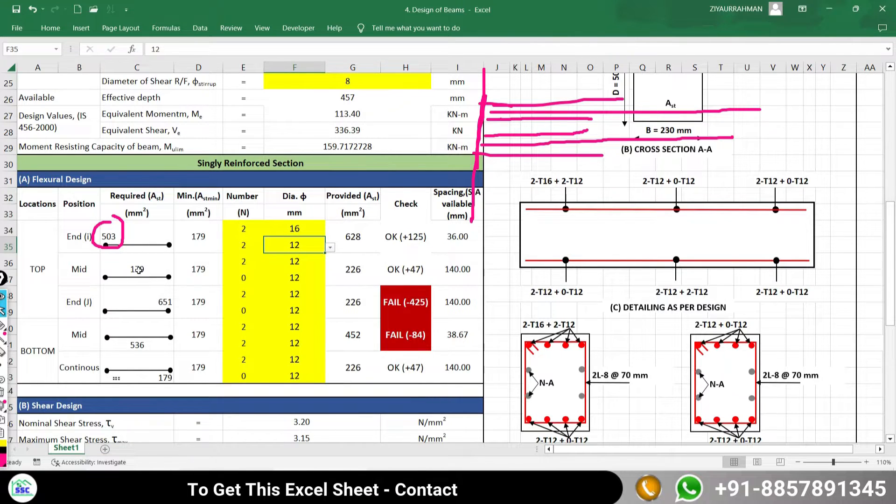
{"action": "left_click", "coordinate": [271, 264]}
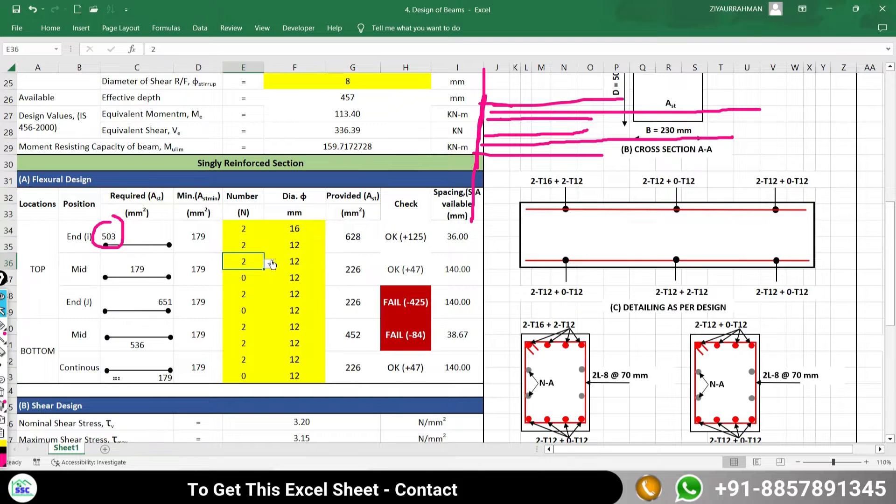
{"action": "left_click", "coordinate": [330, 264]}
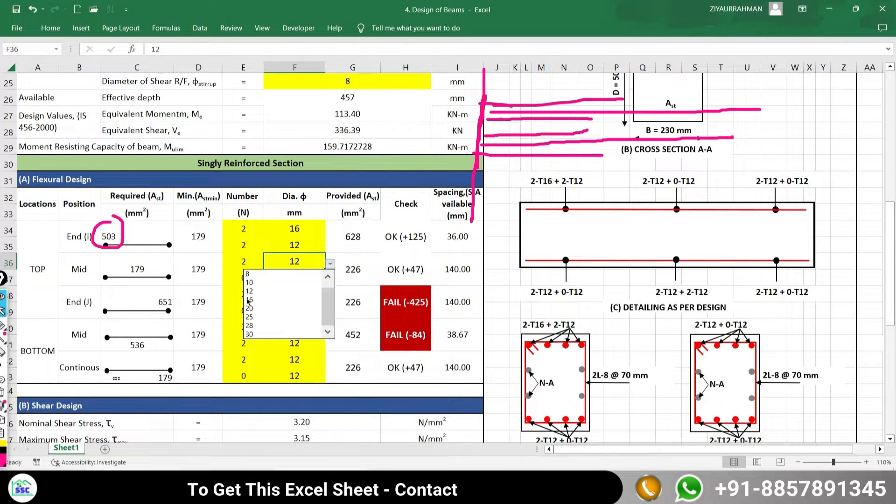
{"action": "left_click", "coordinate": [249, 300]}
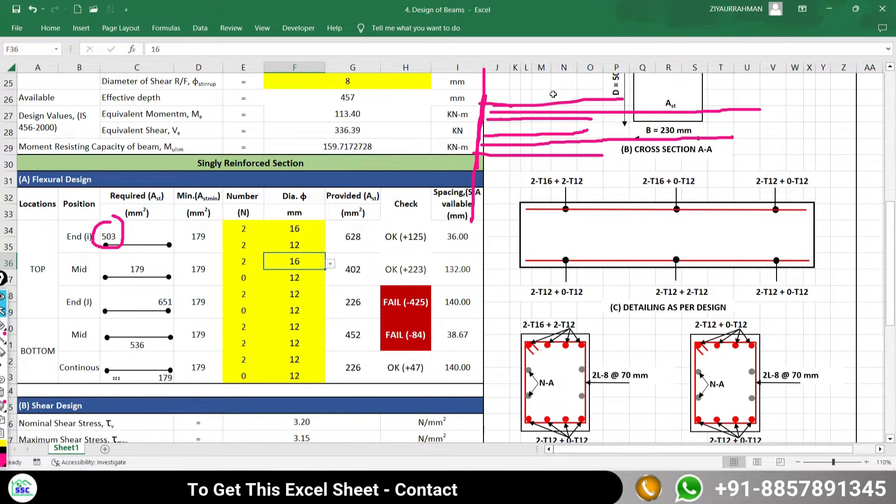
- Clear the pen marks and sketch a small beam with top and bottom bars, crossed by two vertical lines, beside the cross section
{"action": "left_click", "coordinate": [2, 392]}
{"action": "left_click", "coordinate": [2, 325]}
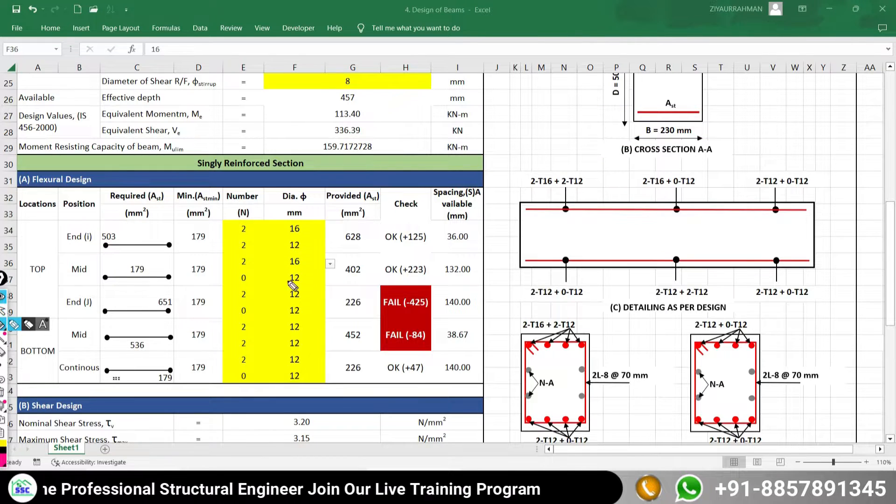
{"action": "mouse_move", "coordinate": [496, 118]}
{"action": "left_mouse_down"}
{"action": "mouse_move", "coordinate": [569, 118]}
{"action": "mouse_move", "coordinate": [606, 150]}
{"action": "mouse_move", "coordinate": [518, 150]}
{"action": "mouse_move", "coordinate": [496, 148]}
{"action": "mouse_move", "coordinate": [494, 118]}
{"action": "mouse_move", "coordinate": [600, 125]}
{"action": "left_mouse_up"}
{"action": "left_click_drag", "start_coordinate": [499, 143], "coordinate": [602, 142]}
{"action": "left_click_drag", "start_coordinate": [531, 97], "coordinate": [531, 173]}
{"action": "left_click_drag", "start_coordinate": [573, 96], "coordinate": [577, 171]}
{"action": "left_click_drag", "start_coordinate": [550, 110], "coordinate": [555, 133]}
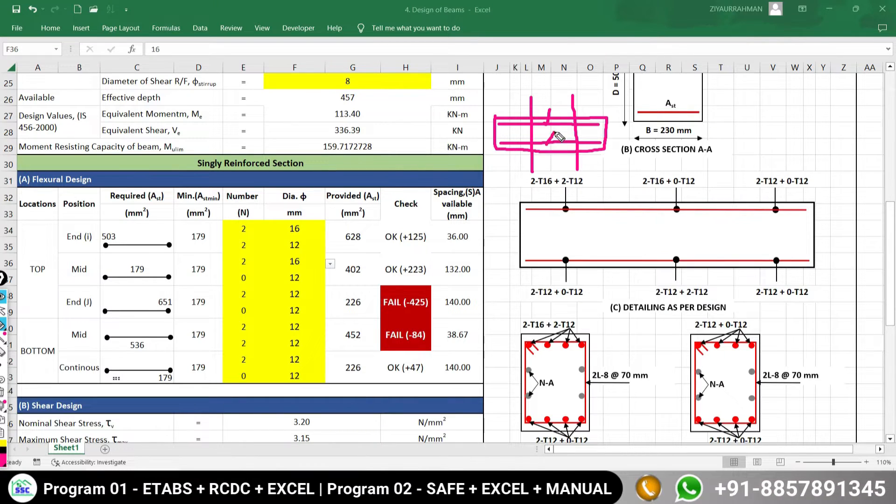
{"action": "left_click", "coordinate": [260, 269]}
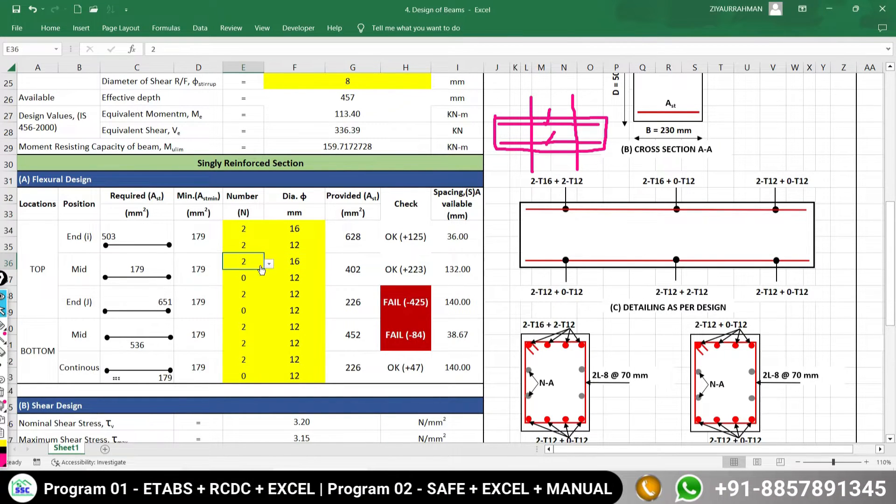
- Check the top Mid diameter and provided area, and set the first-row bar diameter at top End (J) to 16 mm
{"action": "left_click", "coordinate": [307, 263]}
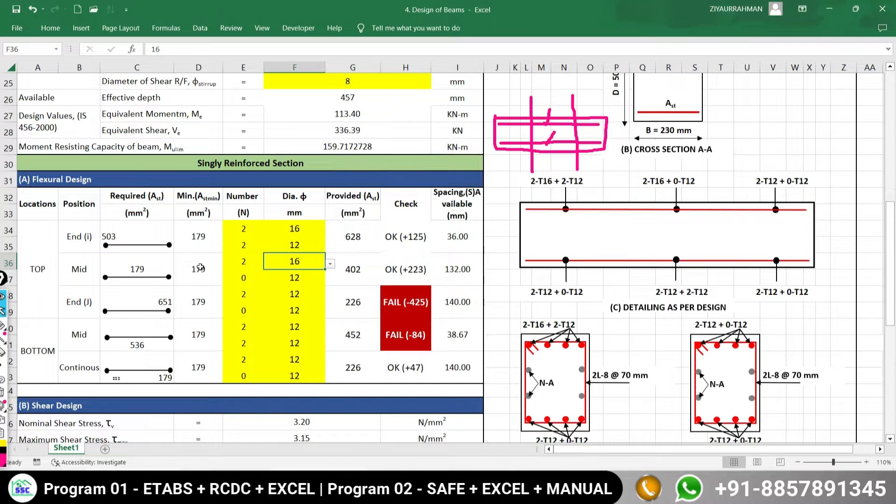
{"action": "left_click", "coordinate": [353, 269]}
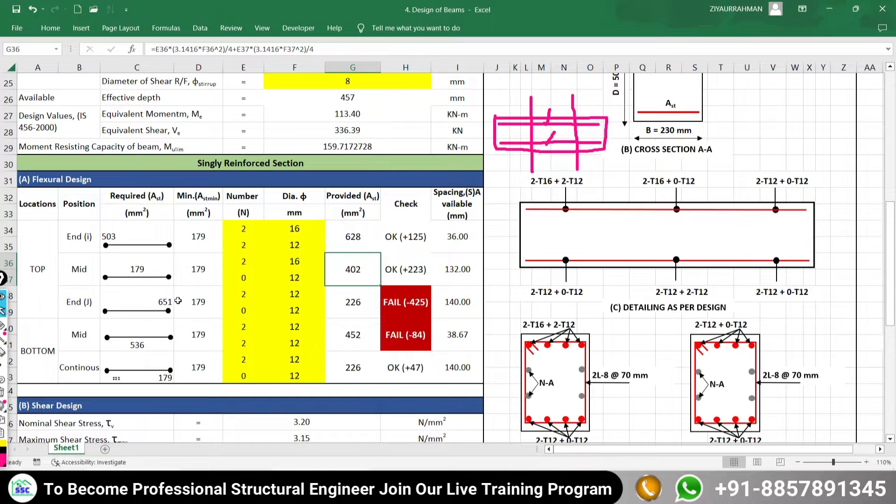
{"action": "left_click", "coordinate": [239, 293]}
{"action": "left_click", "coordinate": [311, 299]}
{"action": "left_click", "coordinate": [330, 297]}
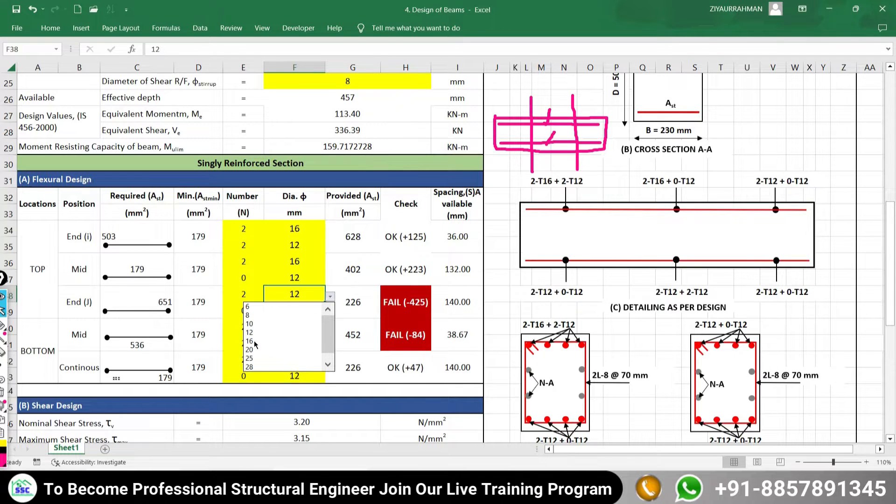
{"action": "left_click", "coordinate": [256, 342]}
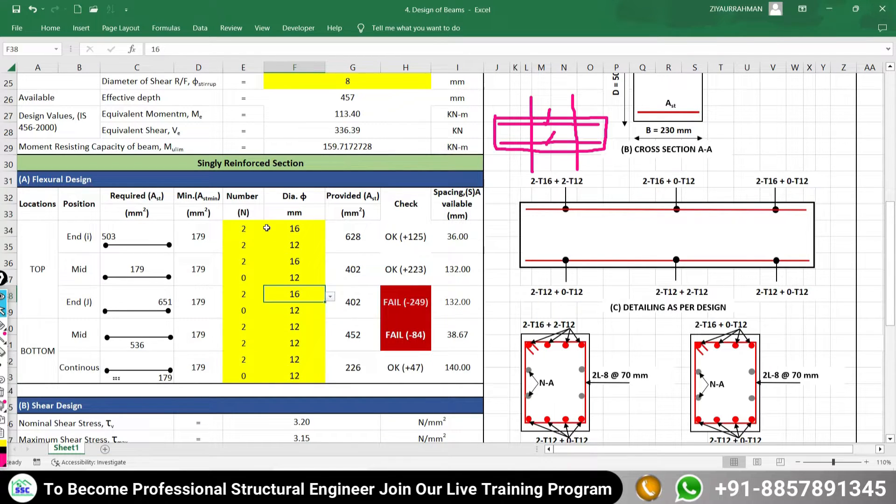
{"action": "left_click", "coordinate": [408, 309]}
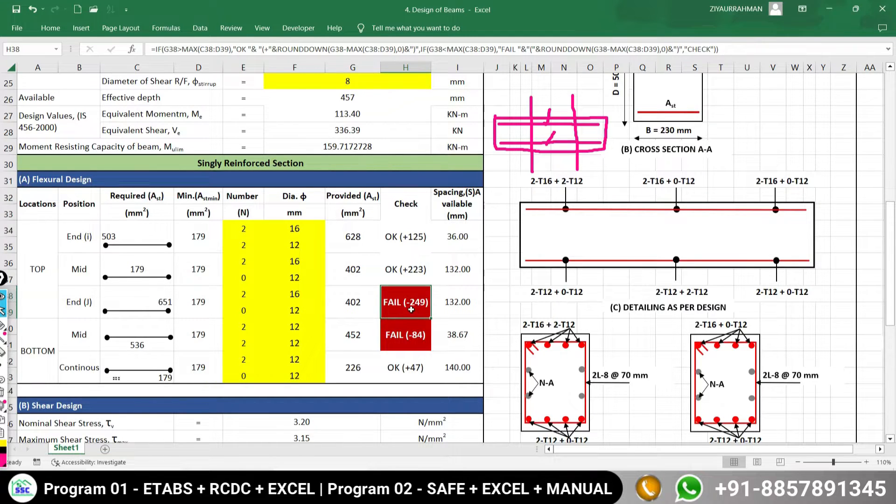
- Try 2 bars and 1 bar in the second row of top End (J)
{"action": "left_click", "coordinate": [243, 312]}
{"action": "left_click", "coordinate": [269, 313]}
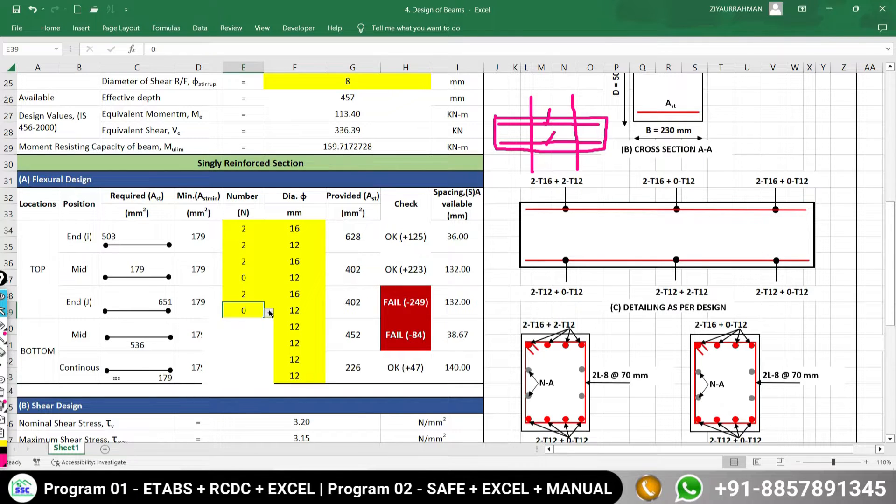
{"action": "left_click", "coordinate": [235, 341]}
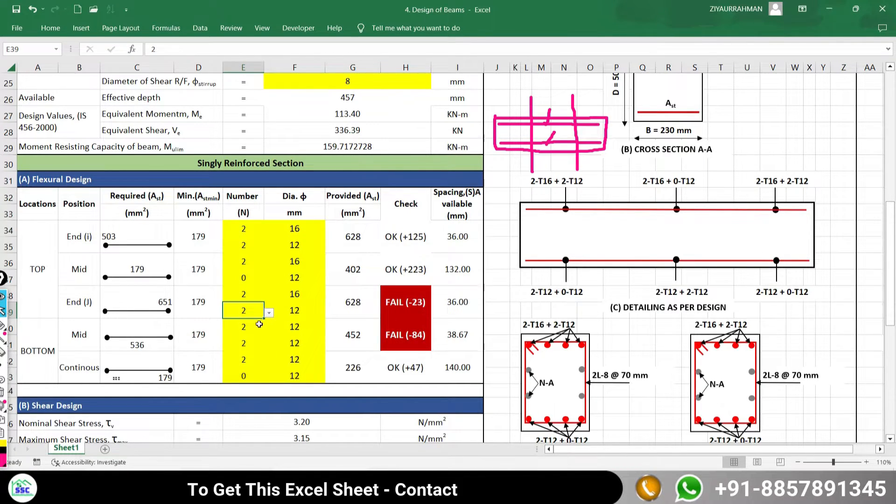
{"action": "left_click", "coordinate": [270, 316]}
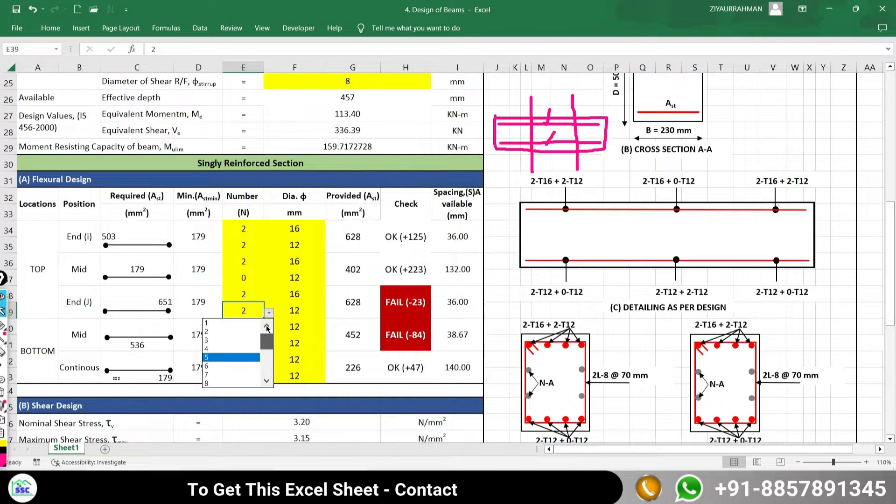
{"action": "left_click", "coordinate": [219, 332]}
- Set the second row of top End (J) to 2 bars of 16 mm diameter and inspect its check cell
{"action": "left_click", "coordinate": [273, 315]}
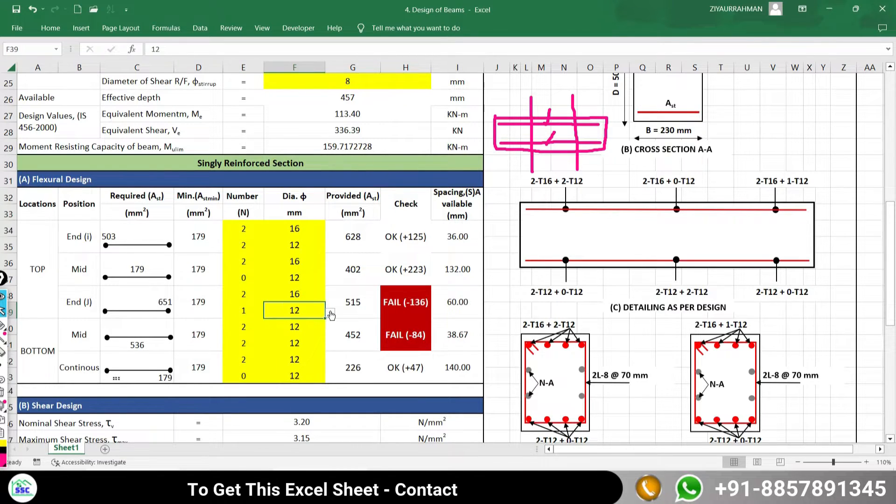
{"action": "left_click", "coordinate": [254, 351]}
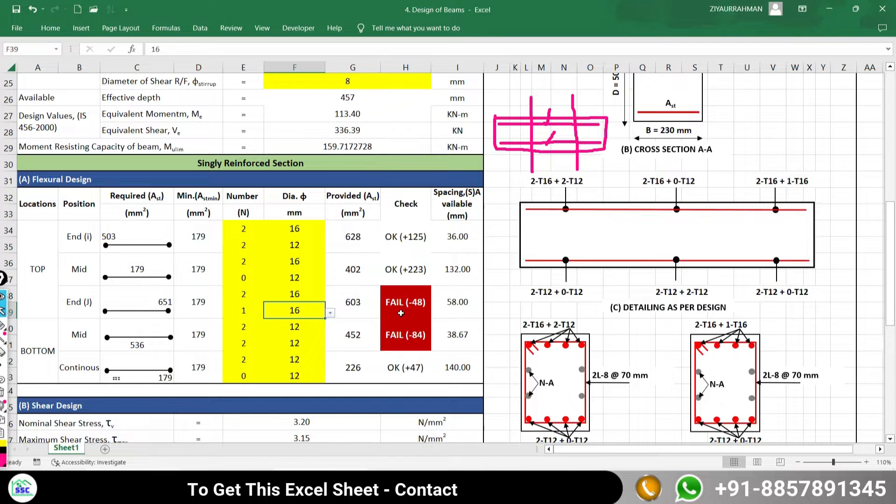
{"action": "left_click", "coordinate": [244, 311]}
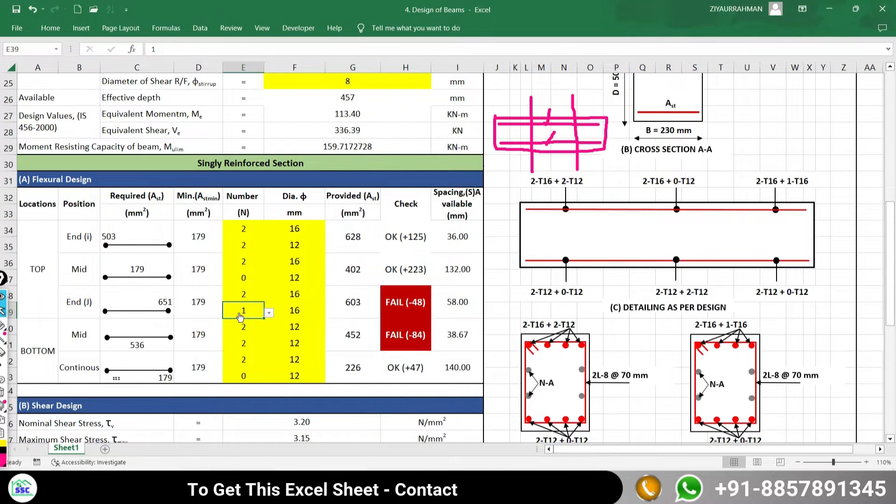
{"action": "left_click", "coordinate": [269, 312]}
{"action": "left_click", "coordinate": [223, 333]}
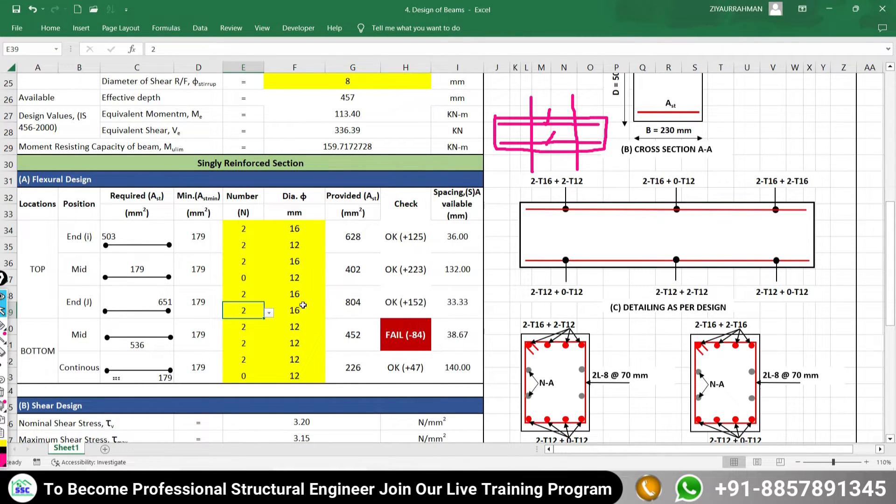
{"action": "left_click", "coordinate": [390, 312]}
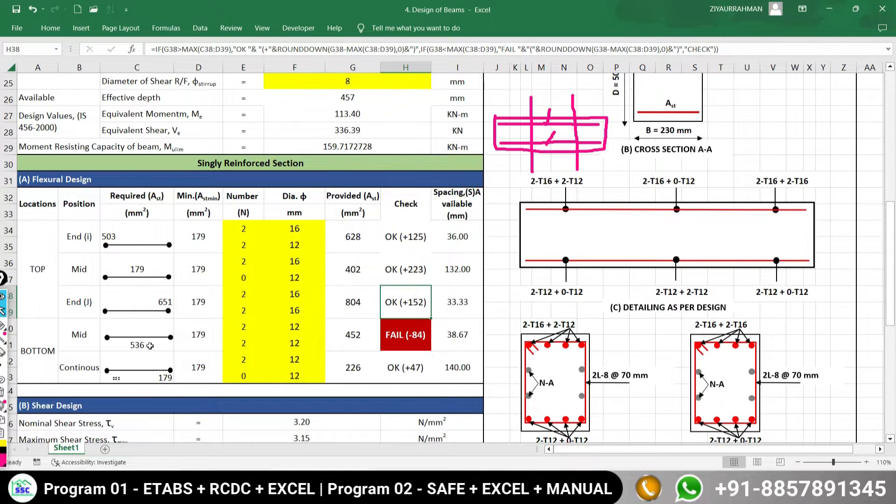
- Set the first-row bar diameter at bottom Mid to 16 mm and review the bar numbers and diameters of both rows there
{"action": "left_click", "coordinate": [241, 330]}
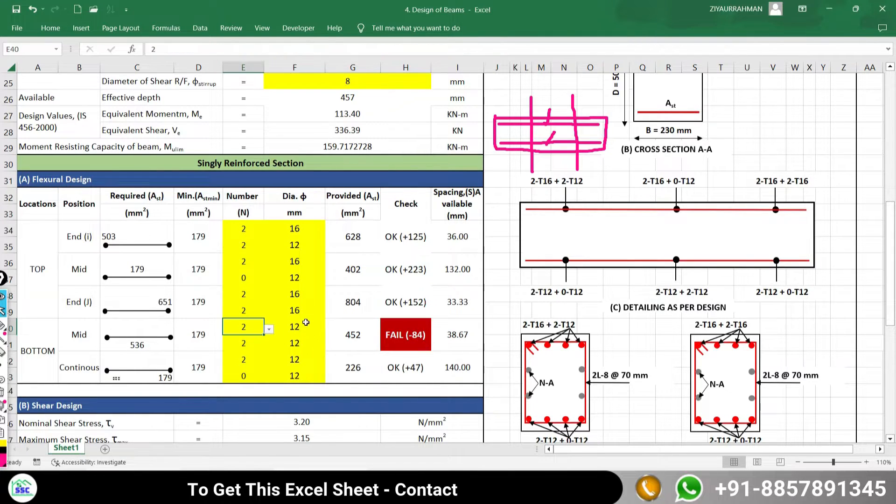
{"action": "left_click", "coordinate": [306, 322]}
{"action": "left_click", "coordinate": [330, 329]}
{"action": "left_click", "coordinate": [264, 351]}
{"action": "left_click", "coordinate": [265, 350]}
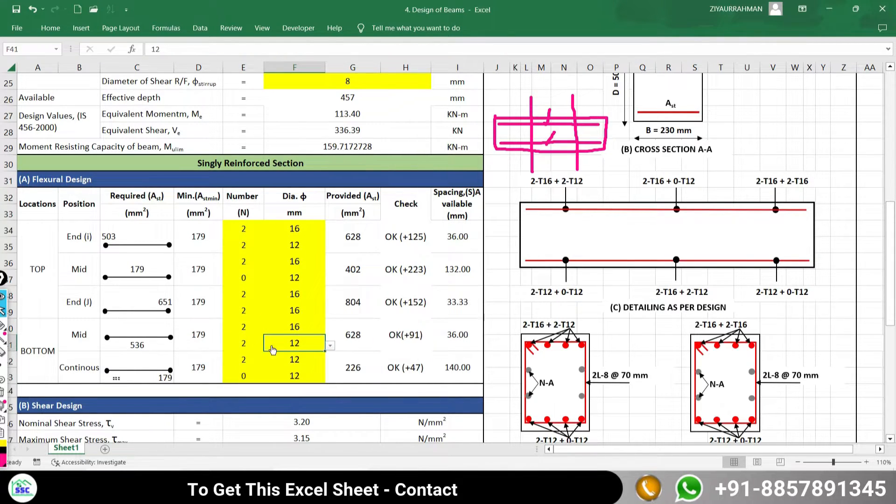
{"action": "left_click", "coordinate": [241, 346]}
{"action": "left_click", "coordinate": [299, 343]}
{"action": "key", "text": "Down"}
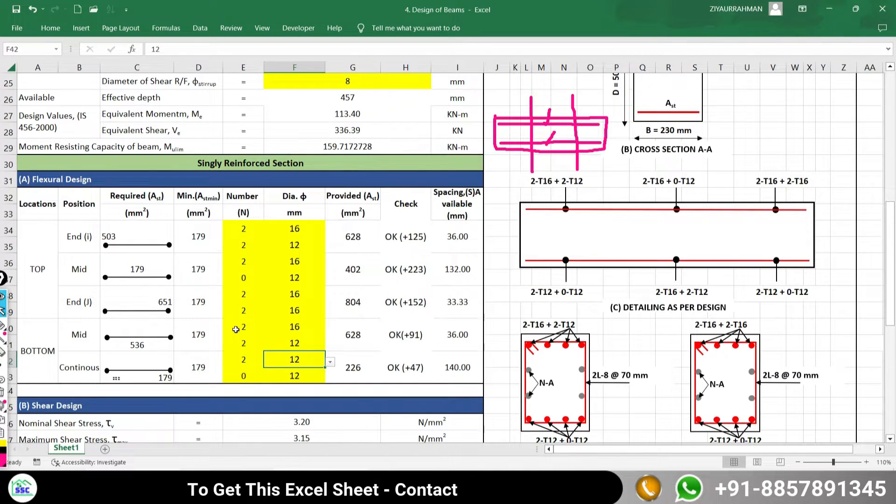
{"action": "left_click", "coordinate": [262, 332]}
{"action": "left_click", "coordinate": [295, 328]}
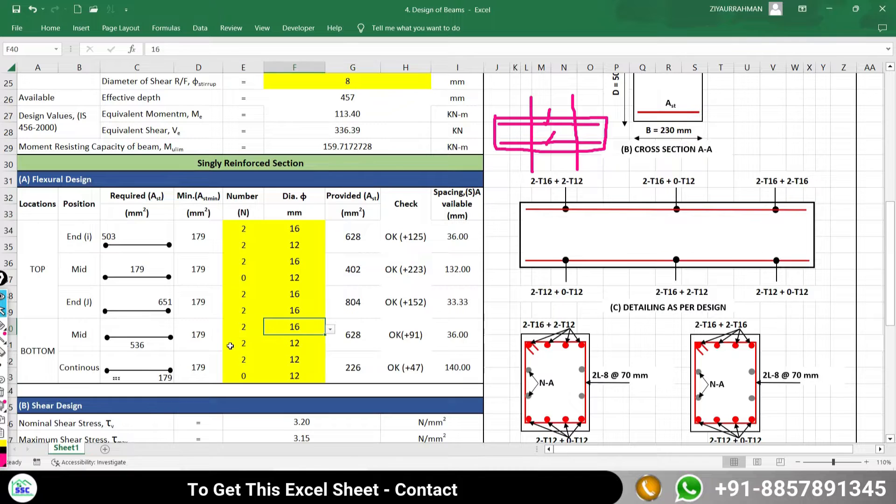
{"action": "left_click", "coordinate": [231, 345]}
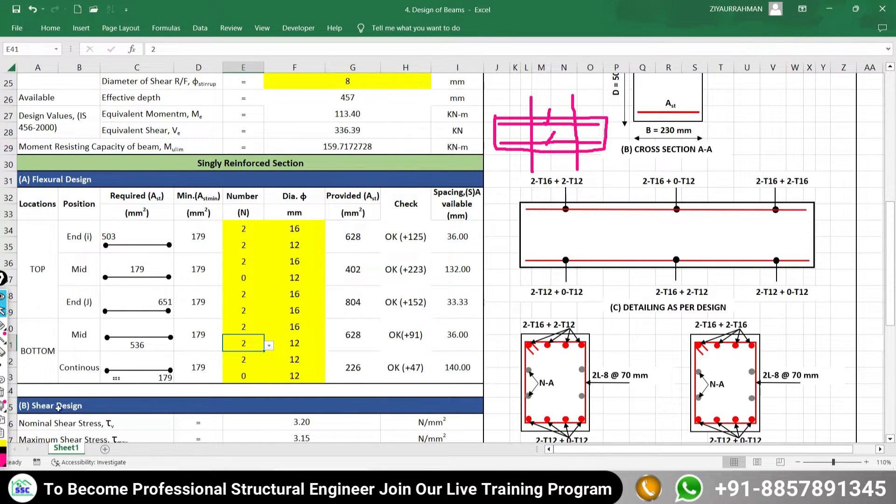
- Mark short bar lines in one end of the small beam sketch with the pen, and clear all pen marks
{"action": "left_click", "coordinate": [3, 326]}
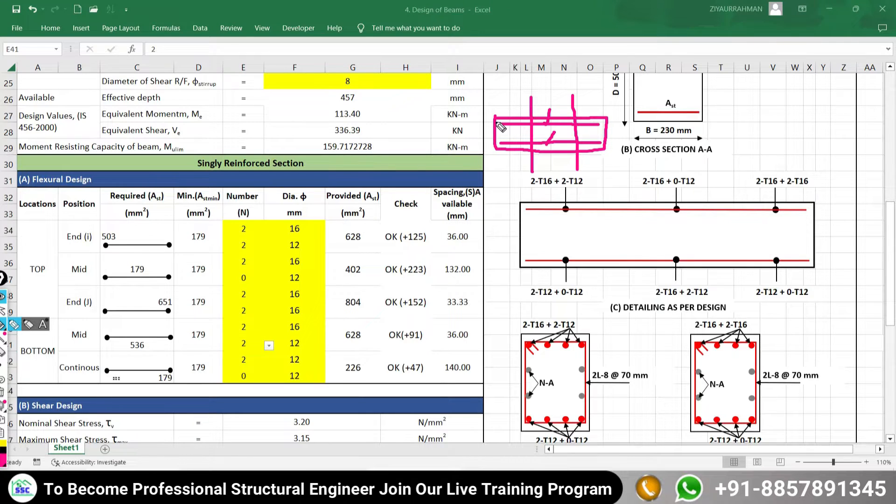
{"action": "mouse_move", "coordinate": [500, 127]}
{"action": "left_mouse_down"}
{"action": "mouse_move", "coordinate": [527, 126]}
{"action": "mouse_move", "coordinate": [526, 136]}
{"action": "left_mouse_up"}
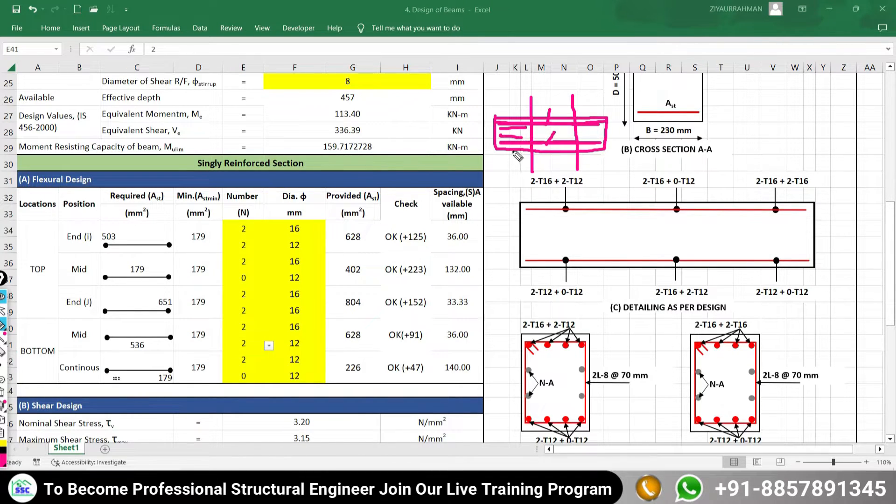
{"action": "left_click", "coordinate": [2, 393]}
- Sketch a larger rectangular beam outline above the detailing drawing and write 2-16 and 2-12 beside it with the pen
{"action": "mouse_move", "coordinate": [485, 109]}
{"action": "left_mouse_down"}
{"action": "mouse_move", "coordinate": [460, 163]}
{"action": "mouse_move", "coordinate": [455, 109]}
{"action": "mouse_move", "coordinate": [503, 110]}
{"action": "left_mouse_up"}
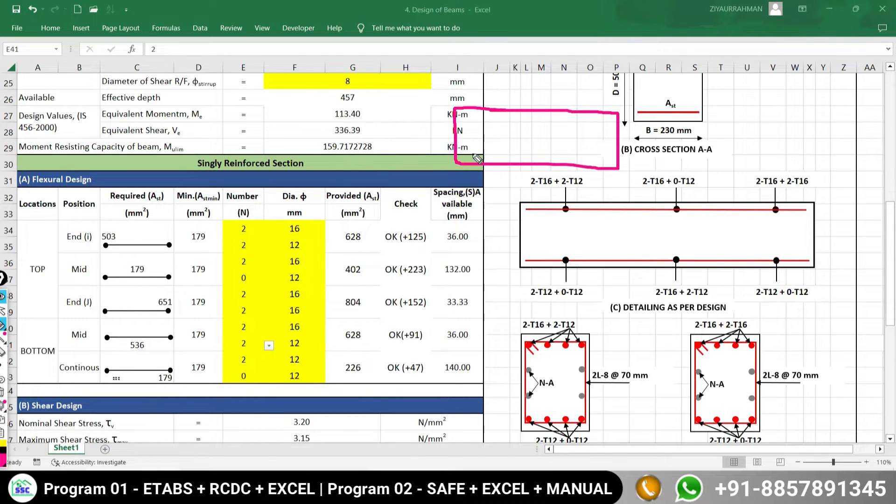
{"action": "mouse_move", "coordinate": [335, 131]}
{"action": "left_mouse_down"}
{"action": "mouse_move", "coordinate": [361, 150]}
{"action": "mouse_move", "coordinate": [375, 139]}
{"action": "left_mouse_up"}
{"action": "mouse_move", "coordinate": [410, 116]}
{"action": "left_mouse_down"}
{"action": "mouse_move", "coordinate": [374, 161]}
{"action": "mouse_move", "coordinate": [375, 201]}
{"action": "mouse_move", "coordinate": [420, 208]}
{"action": "left_mouse_up"}
{"action": "left_click_drag", "start_coordinate": [432, 186], "coordinate": [460, 220]}
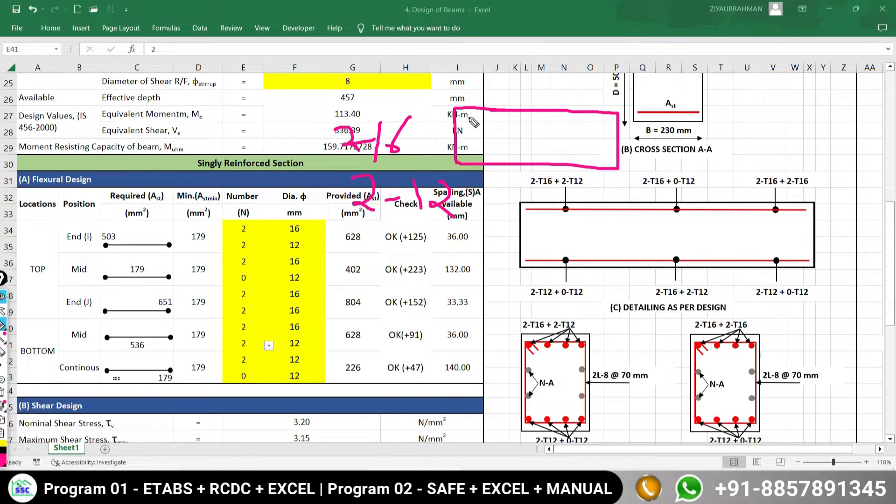
- Draw full-length top and bottom bars and two short bars at the left end inside the sketched beam
{"action": "left_click_drag", "start_coordinate": [486, 120], "coordinate": [594, 121]}
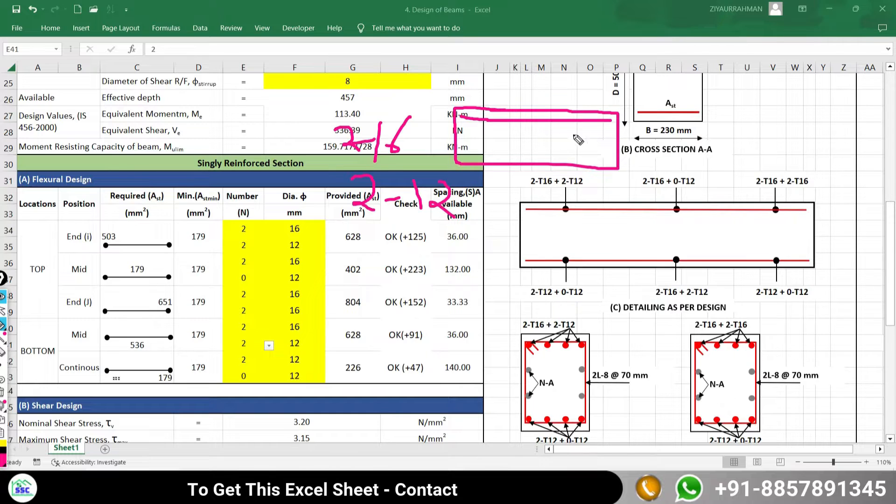
{"action": "left_click_drag", "start_coordinate": [465, 158], "coordinate": [606, 165]}
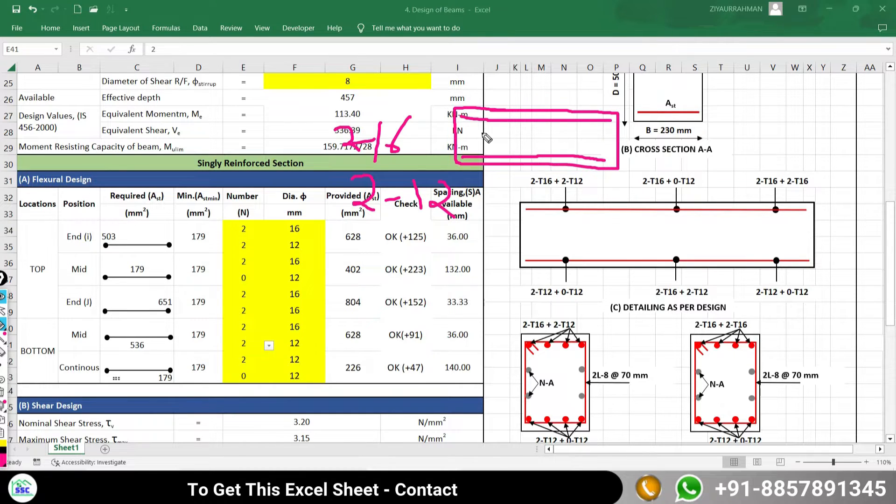
{"action": "mouse_move", "coordinate": [463, 130]}
{"action": "left_mouse_down"}
{"action": "mouse_move", "coordinate": [509, 129]}
{"action": "mouse_move", "coordinate": [504, 141]}
{"action": "left_mouse_up"}
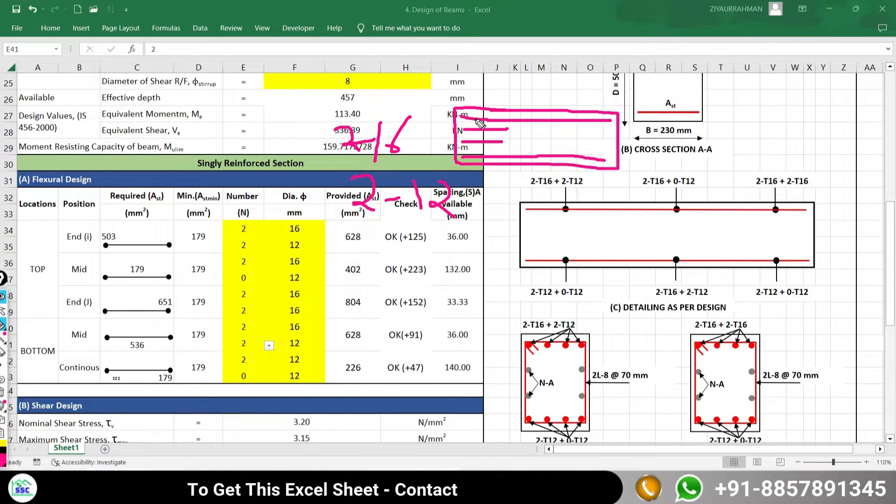
- Mark an X and tick strokes at the top and bottom bars of the sketched beam, and underline BOTTOM in the flexural table
{"action": "mouse_move", "coordinate": [523, 81]}
{"action": "left_mouse_down"}
{"action": "mouse_move", "coordinate": [496, 112]}
{"action": "mouse_move", "coordinate": [536, 111]}
{"action": "left_mouse_up"}
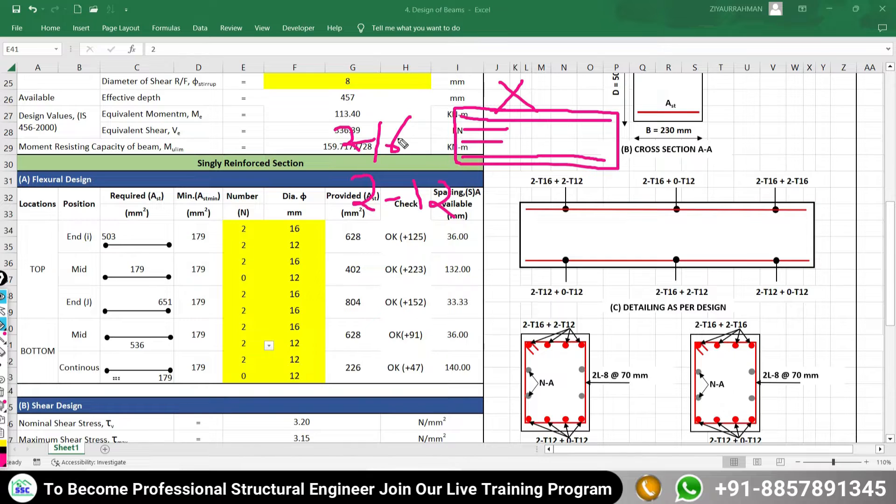
{"action": "left_click_drag", "start_coordinate": [487, 156], "coordinate": [478, 178]}
{"action": "mouse_move", "coordinate": [453, 84]}
{"action": "left_mouse_down"}
{"action": "mouse_move", "coordinate": [471, 117]}
{"action": "mouse_move", "coordinate": [495, 130]}
{"action": "left_mouse_up"}
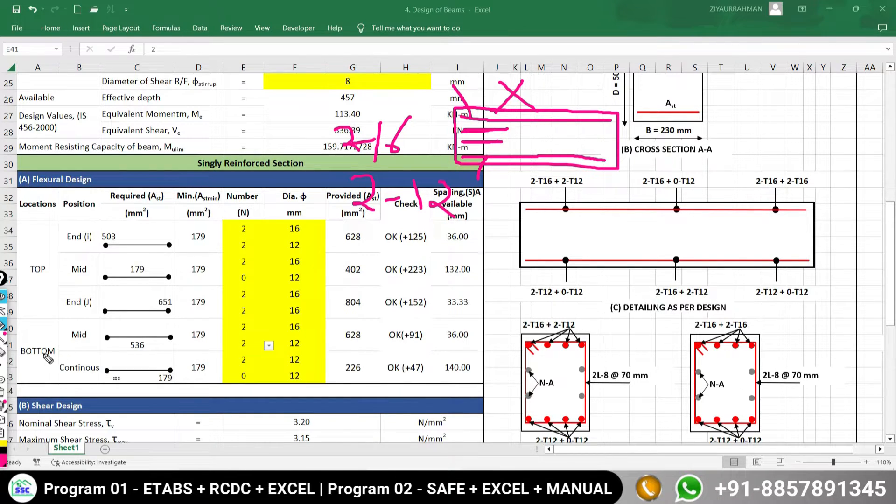
{"action": "left_click_drag", "start_coordinate": [13, 357], "coordinate": [54, 359]}
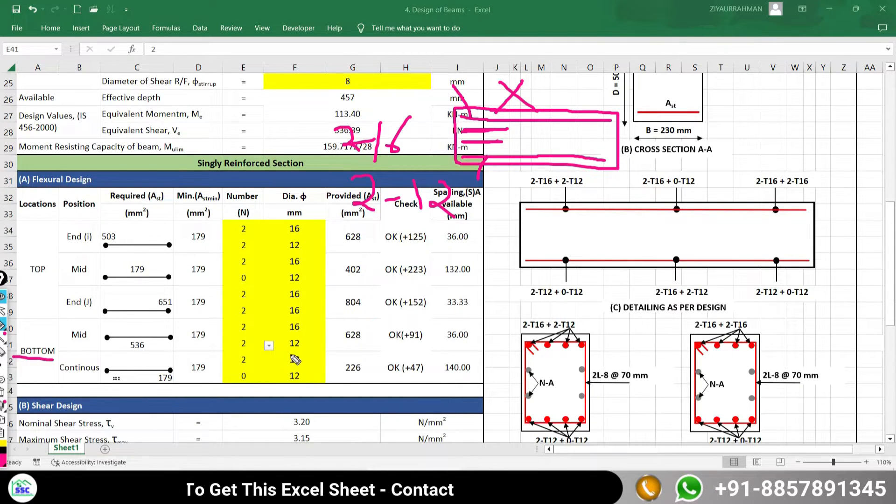
- Check the bottom bar entries and set the first-row bar diameter at bottom Continous to 16 mm
{"action": "left_click", "coordinate": [3, 310]}
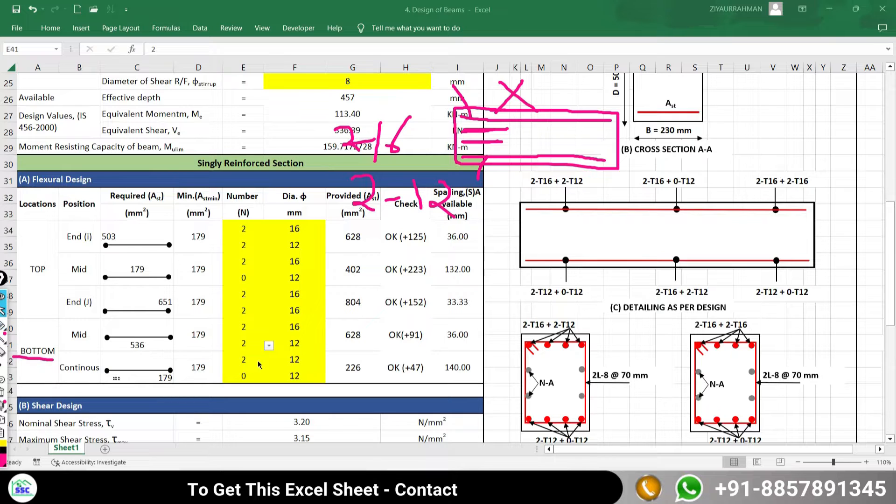
{"action": "left_click", "coordinate": [244, 359]}
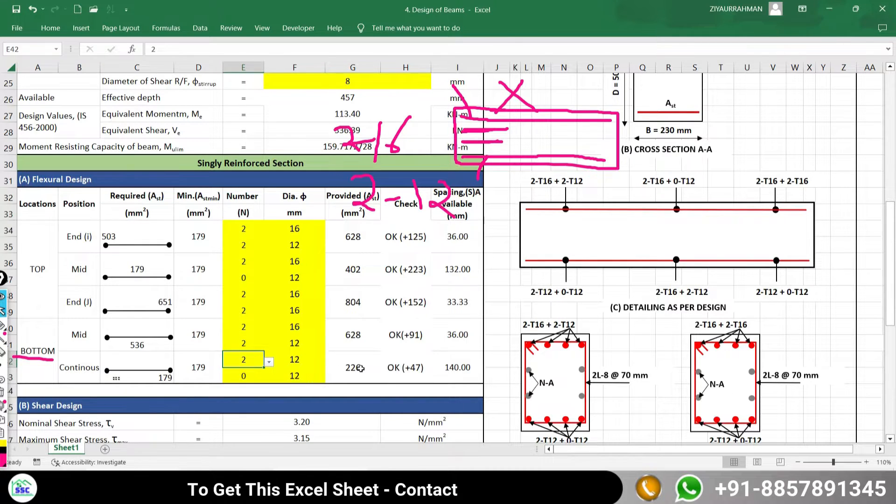
{"action": "left_click", "coordinate": [347, 379]}
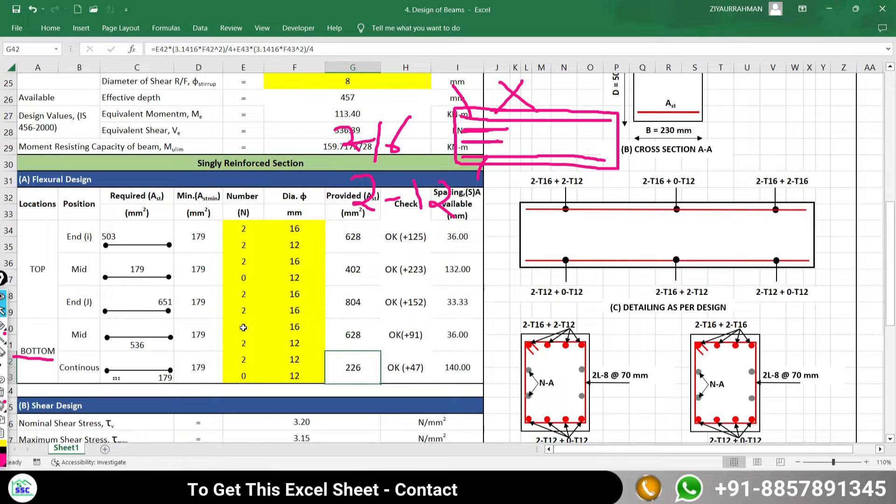
{"action": "left_click", "coordinate": [308, 330]}
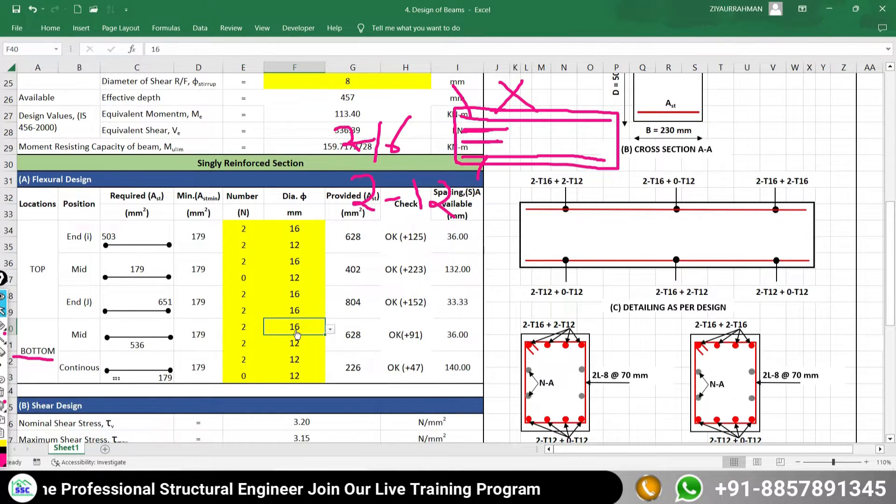
{"action": "left_click", "coordinate": [306, 360]}
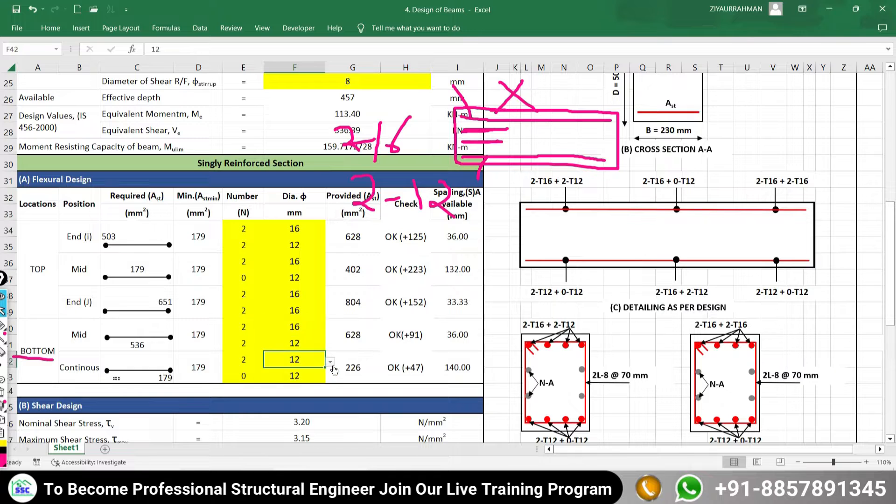
{"action": "left_click", "coordinate": [330, 362]}
{"action": "left_click", "coordinate": [256, 398]}
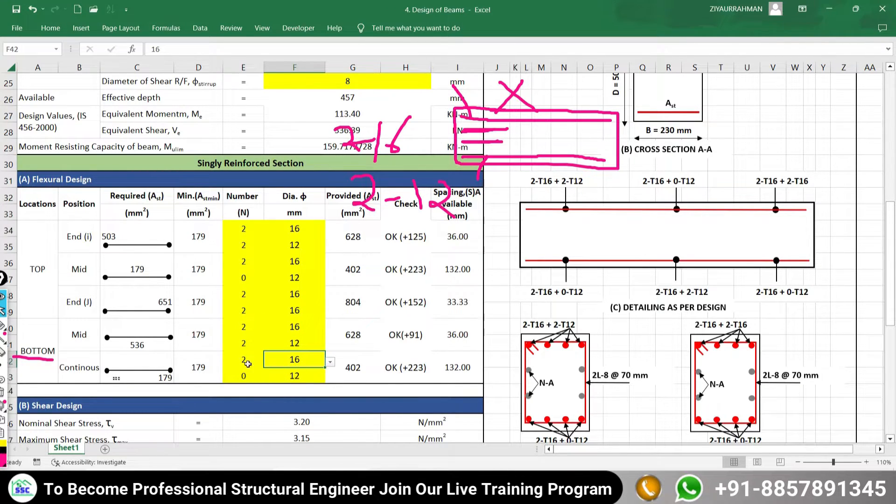
- Clear the previous pen marks and draw two long parallel horizontal lines above the detailing drawing with the pen
{"action": "left_click", "coordinate": [3, 325]}
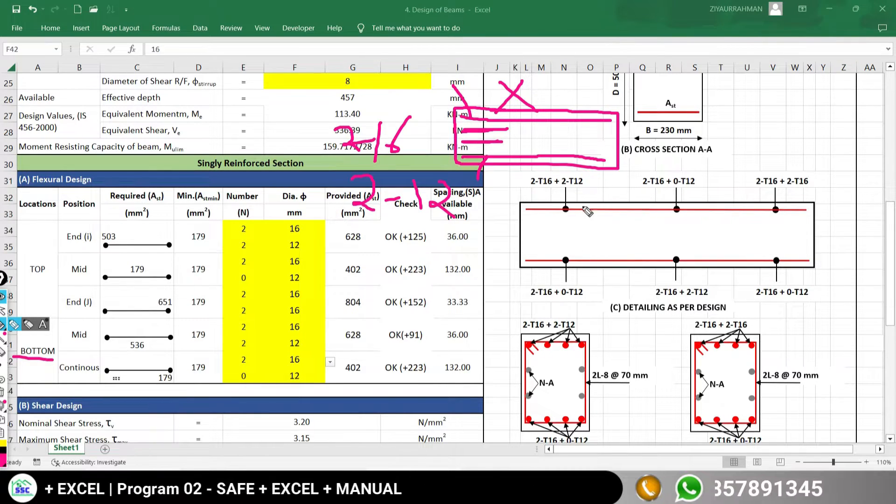
{"action": "key", "text": "e"}
{"action": "left_click_drag", "start_coordinate": [496, 140], "coordinate": [816, 139]}
{"action": "left_click_drag", "start_coordinate": [495, 177], "coordinate": [819, 176]}
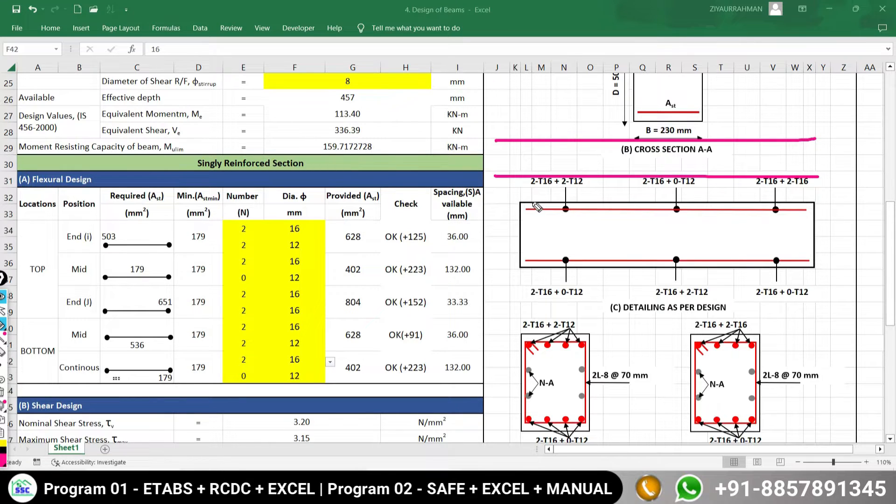
- Underline the extra 2-T12 and 2-T16 top bars at the beam ends and draw two short bars at each end of the sketch
{"action": "left_click", "coordinate": [566, 187]}
{"action": "left_click_drag", "start_coordinate": [566, 190], "coordinate": [587, 189]}
{"action": "mouse_move", "coordinate": [497, 149]}
{"action": "left_mouse_down"}
{"action": "mouse_move", "coordinate": [581, 149]}
{"action": "mouse_move", "coordinate": [583, 164]}
{"action": "left_mouse_up"}
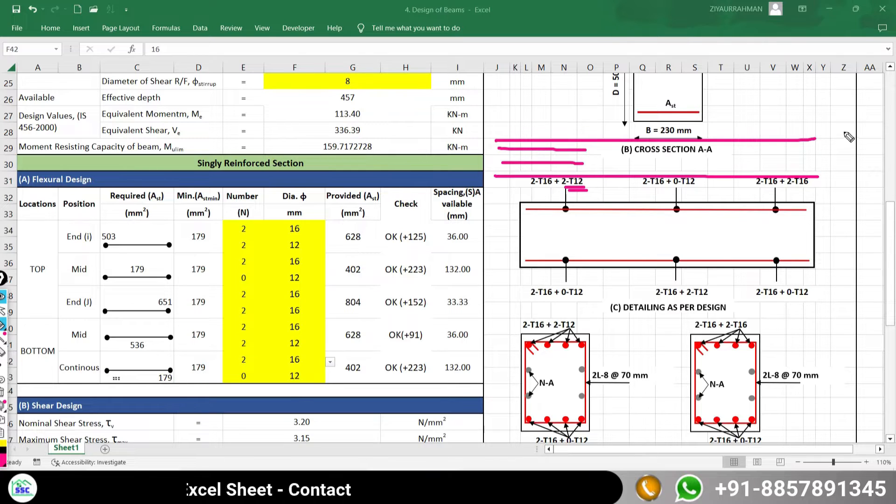
{"action": "left_click_drag", "start_coordinate": [792, 185], "coordinate": [815, 188]}
{"action": "left_click_drag", "start_coordinate": [736, 151], "coordinate": [816, 152]}
{"action": "left_click_drag", "start_coordinate": [733, 168], "coordinate": [812, 168]}
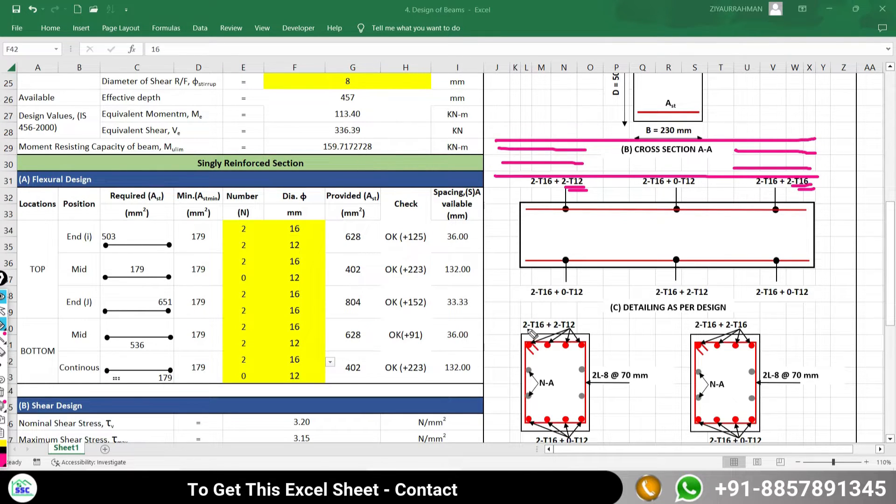
- Underline the top bar labels of sections (i) and (j), the extra 2-T16 at End (J) and the mid-span top 2-T16
{"action": "left_click_drag", "start_coordinate": [527, 329], "coordinate": [576, 327]}
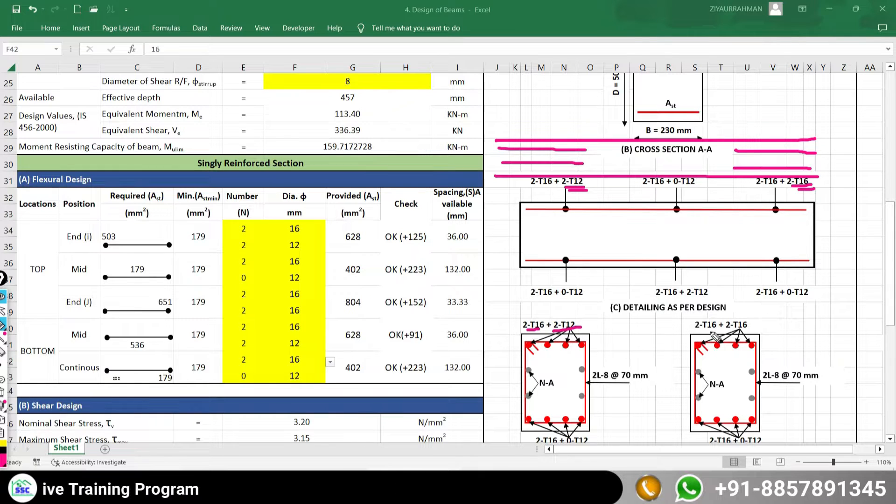
{"action": "left_click_drag", "start_coordinate": [695, 329], "coordinate": [710, 329]}
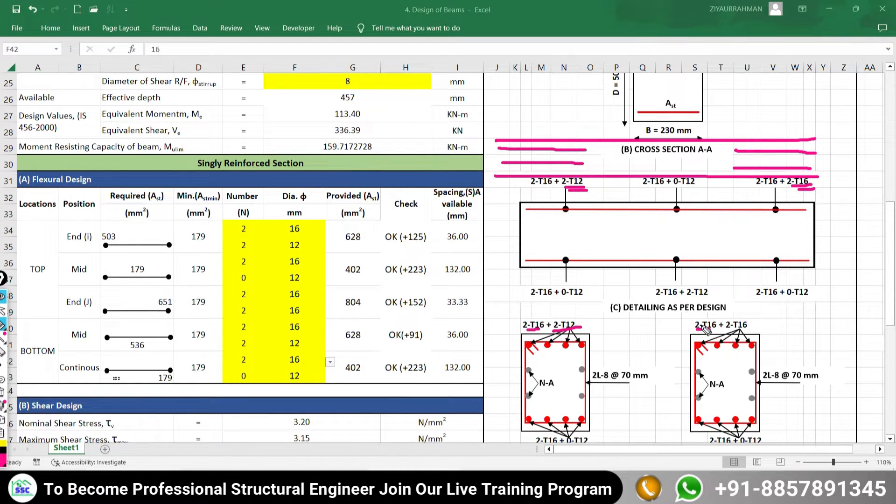
{"action": "left_click_drag", "start_coordinate": [728, 331], "coordinate": [747, 331]}
{"action": "left_click_drag", "start_coordinate": [807, 186], "coordinate": [798, 190]}
{"action": "mouse_move", "coordinate": [644, 190]}
{"action": "left_mouse_down"}
{"action": "mouse_move", "coordinate": [661, 191]}
{"action": "mouse_move", "coordinate": [657, 196]}
{"action": "left_mouse_up"}
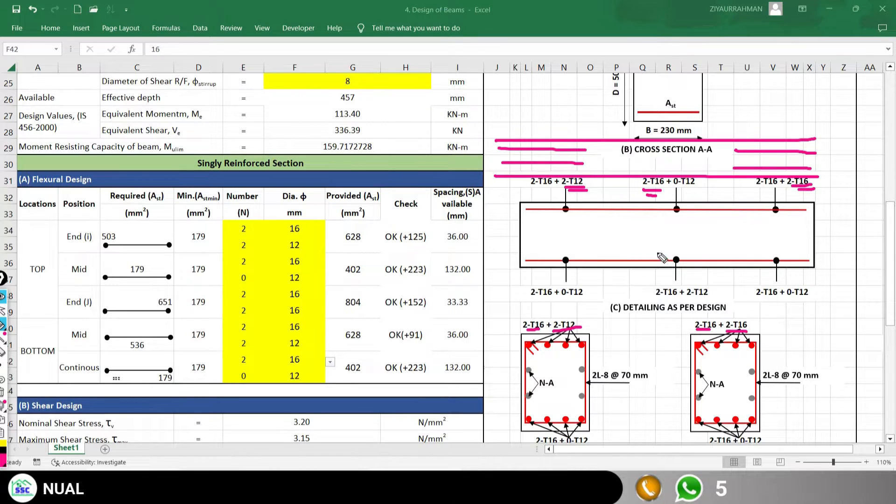
- Mark the 2-T16 bottom labels at both ends, circle the mid-span bottom bars and underline their extra 2-T12
{"action": "left_click_drag", "start_coordinate": [531, 303], "coordinate": [548, 300]}
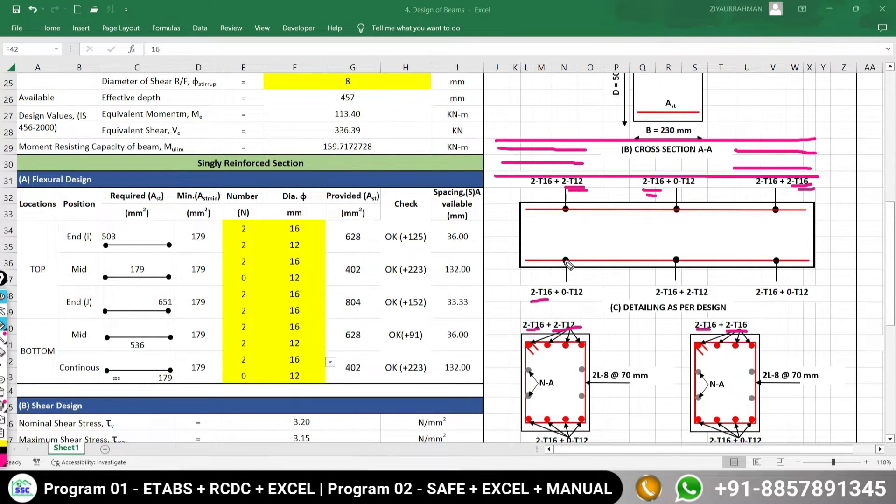
{"action": "left_click_drag", "start_coordinate": [536, 279], "coordinate": [543, 279]}
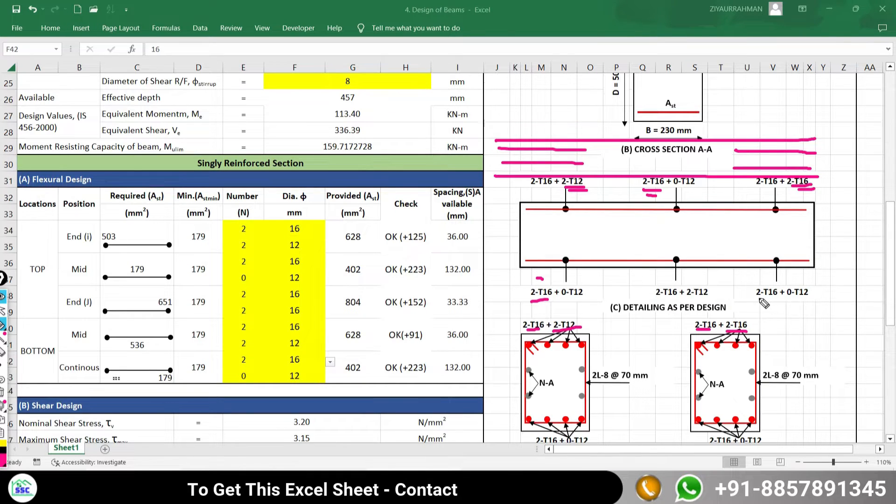
{"action": "left_click_drag", "start_coordinate": [754, 307], "coordinate": [780, 309]}
{"action": "mouse_move", "coordinate": [684, 241]}
{"action": "left_mouse_down"}
{"action": "mouse_move", "coordinate": [660, 244]}
{"action": "mouse_move", "coordinate": [652, 312]}
{"action": "mouse_move", "coordinate": [738, 254]}
{"action": "mouse_move", "coordinate": [719, 242]}
{"action": "left_mouse_up"}
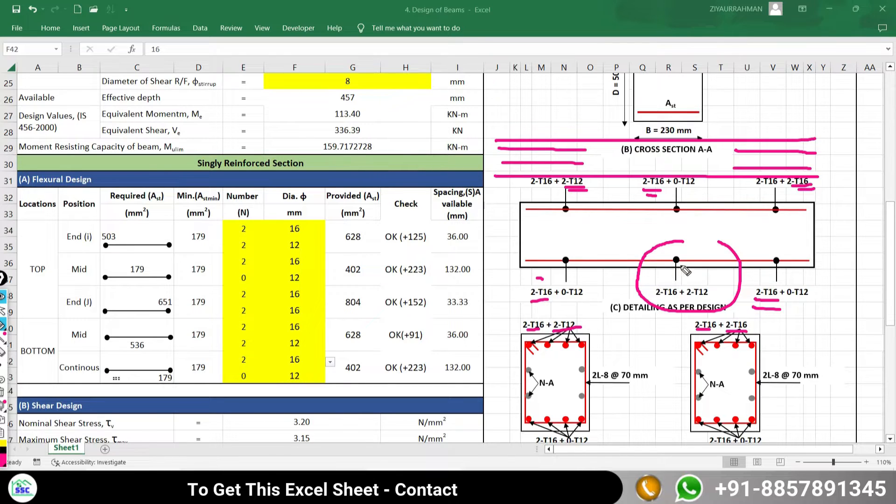
{"action": "left_click_drag", "start_coordinate": [687, 301], "coordinate": [710, 302]}
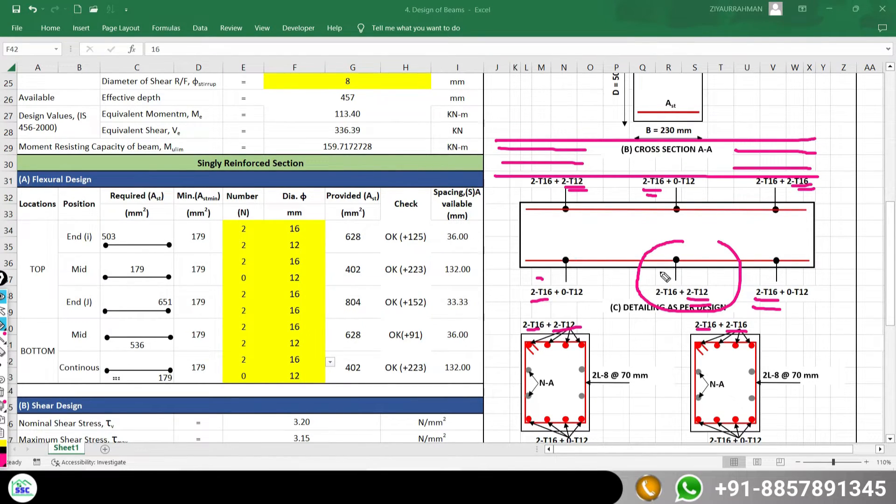
- Clear all pen marks and check the nominal and maximum shear stresses in the Shear Design section against the input data
{"action": "key", "text": "ctrl+shift+e"}
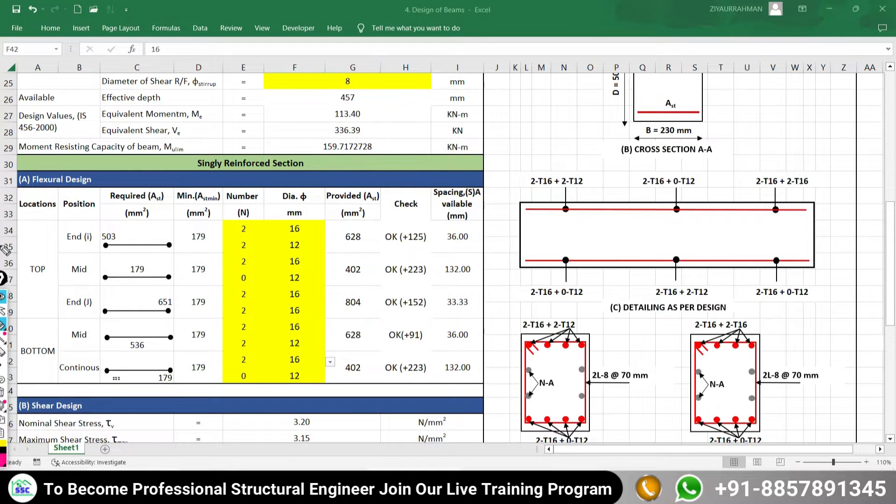
{"action": "left_click", "coordinate": [3, 311]}
{"action": "scroll", "coordinate": [164, 278], "scroll_direction": "down", "scroll_amount": 3}
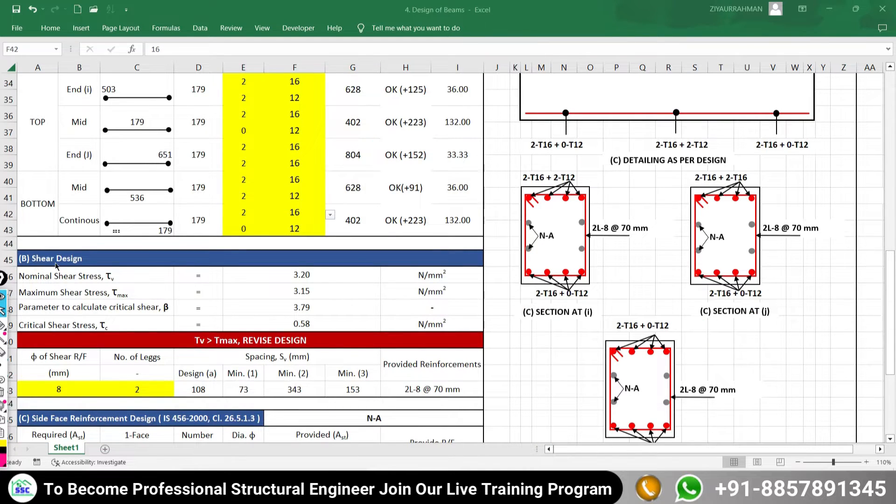
{"action": "left_click", "coordinate": [53, 261]}
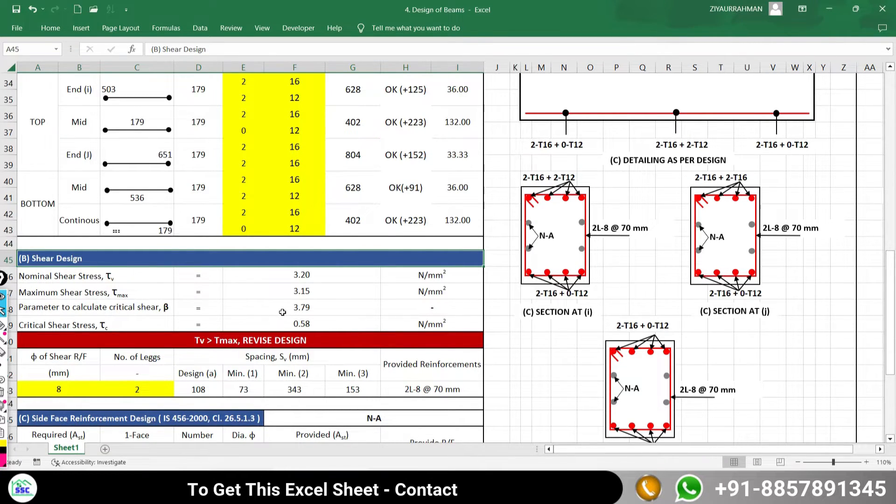
{"action": "scroll", "coordinate": [282, 312], "scroll_direction": "up", "scroll_amount": 2}
{"action": "scroll", "coordinate": [284, 303], "scroll_direction": "up", "scroll_amount": 9}
{"action": "scroll", "coordinate": [184, 265], "scroll_direction": "down", "scroll_amount": 8}
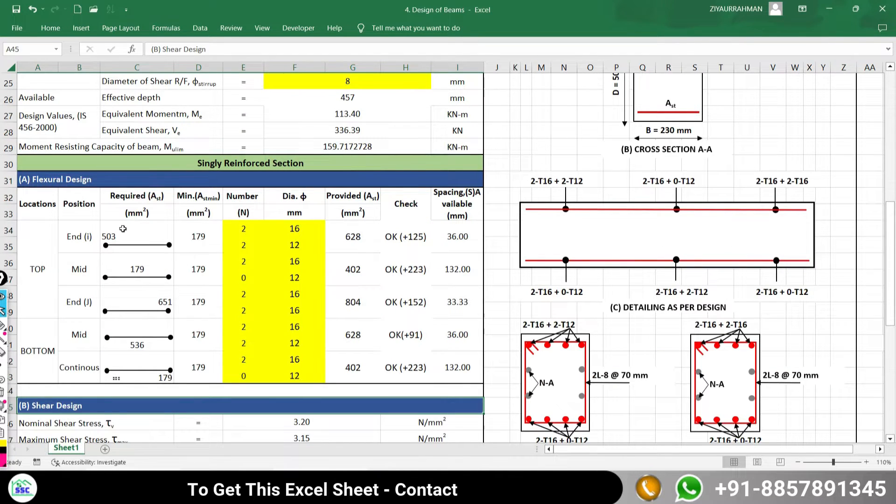
{"action": "scroll", "coordinate": [179, 336], "scroll_direction": "down", "scroll_amount": 3}
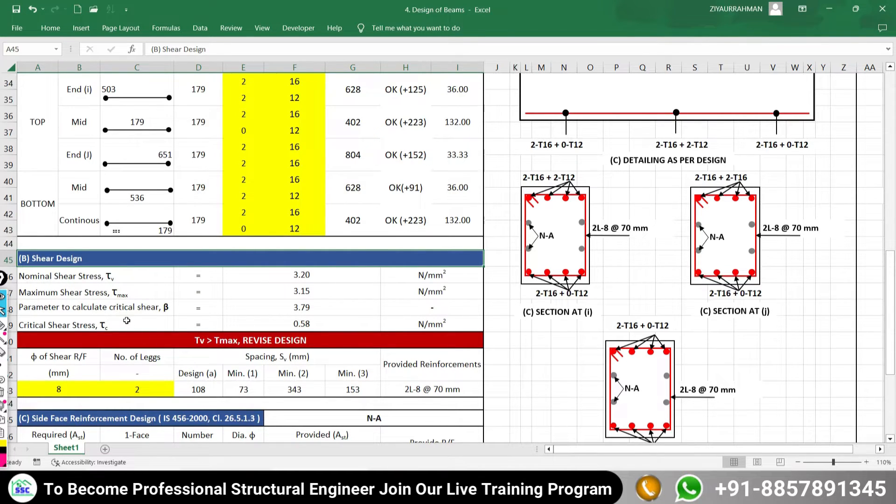
- Set the depth of beam D in the sectional properties to 550 mm
{"action": "scroll", "coordinate": [293, 328], "scroll_direction": "up", "scroll_amount": 8}
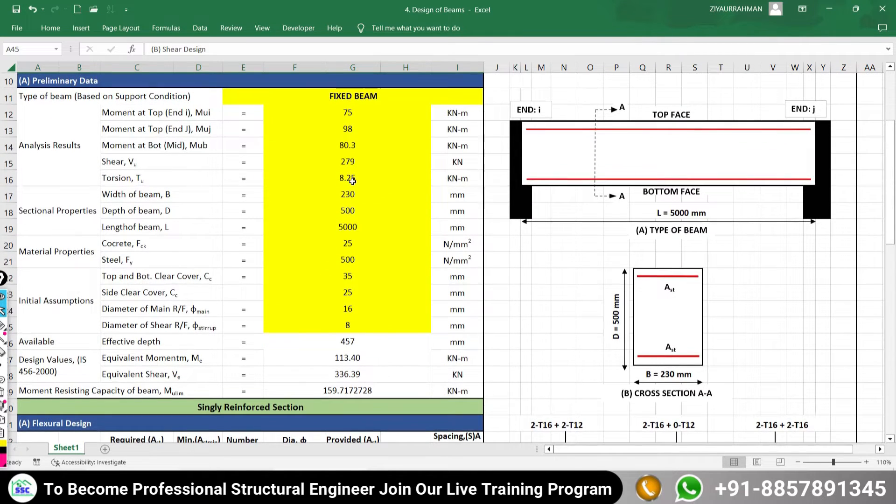
{"action": "left_click", "coordinate": [343, 212]}
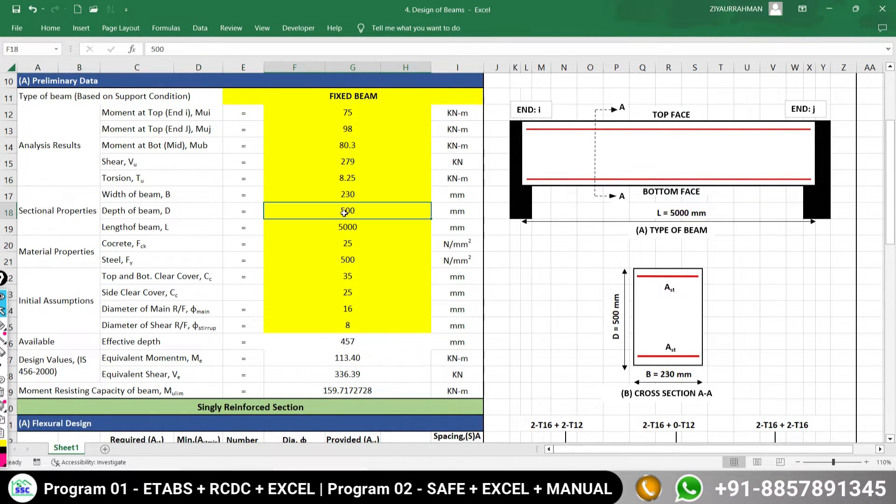
{"action": "type", "text": "5"}
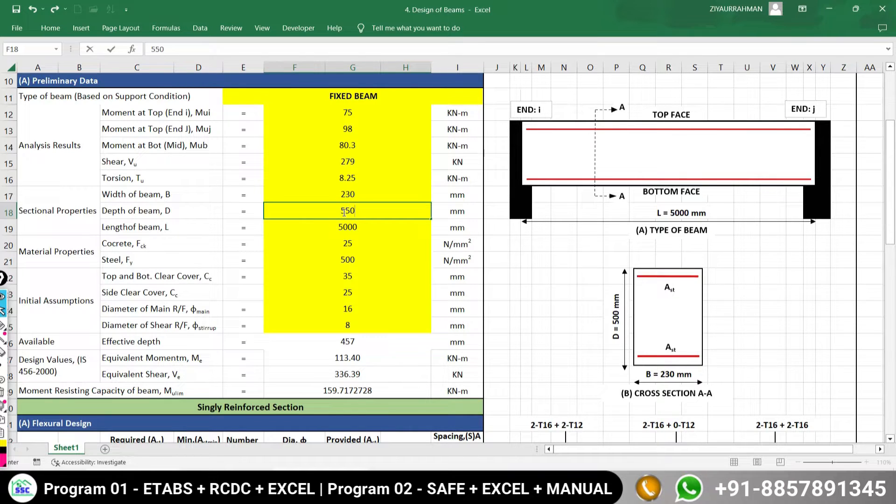
{"action": "left_click", "coordinate": [302, 299]}
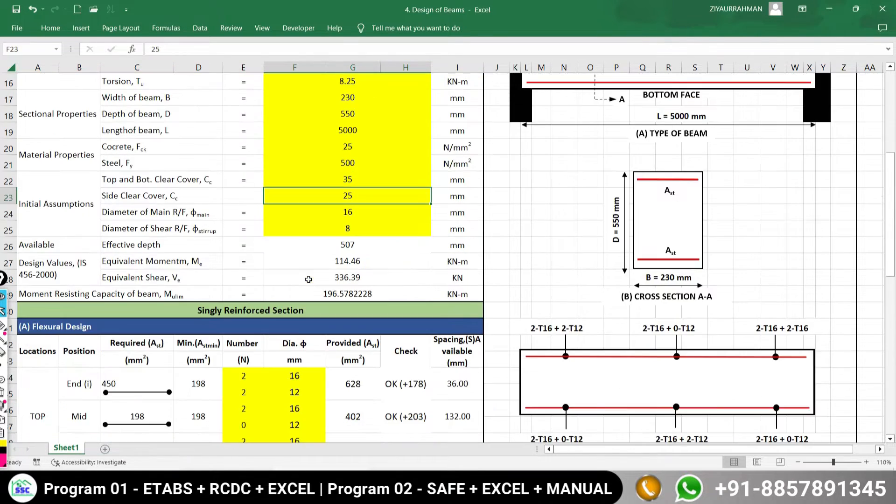
- Review the recalculated shear and flexural results and set the second-row bar number at top End (i) to 1
{"action": "scroll", "coordinate": [275, 292], "scroll_direction": "down", "scroll_amount": 3}
{"action": "scroll", "coordinate": [274, 293], "scroll_direction": "down", "scroll_amount": 4}
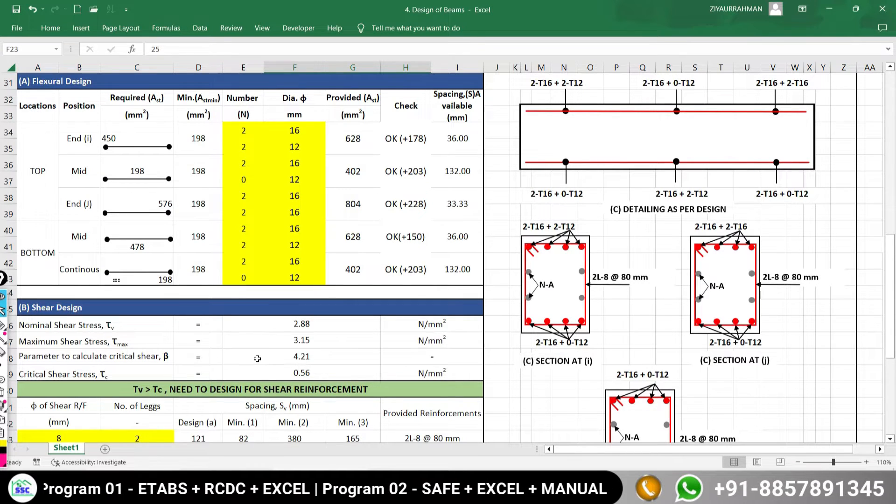
{"action": "scroll", "coordinate": [257, 358], "scroll_direction": "up", "scroll_amount": 6}
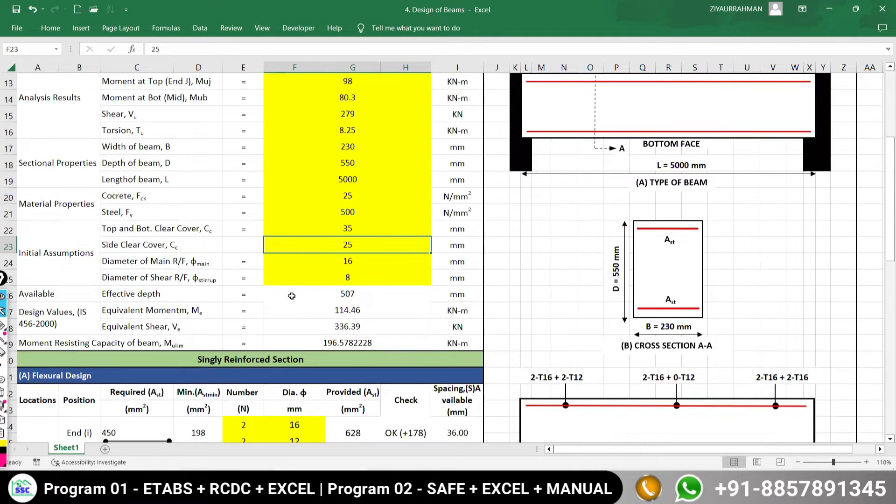
{"action": "scroll", "coordinate": [267, 334], "scroll_direction": "down", "scroll_amount": 2}
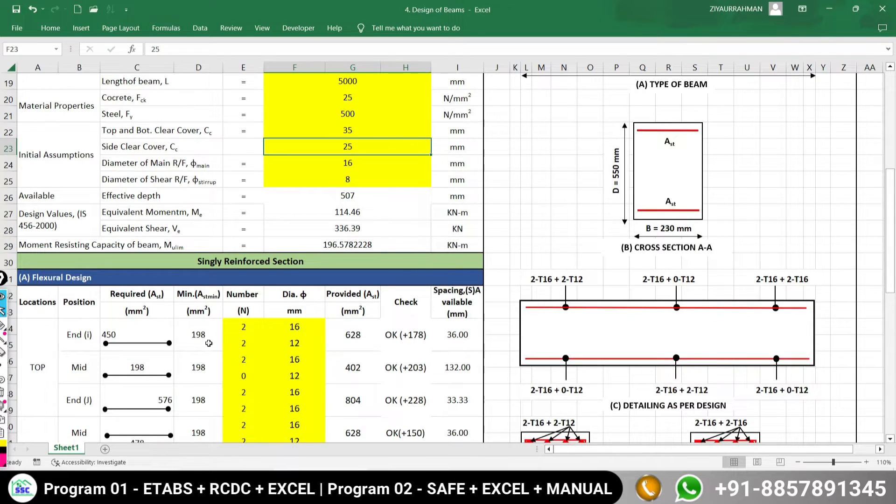
{"action": "scroll", "coordinate": [252, 287], "scroll_direction": "down", "scroll_amount": 2}
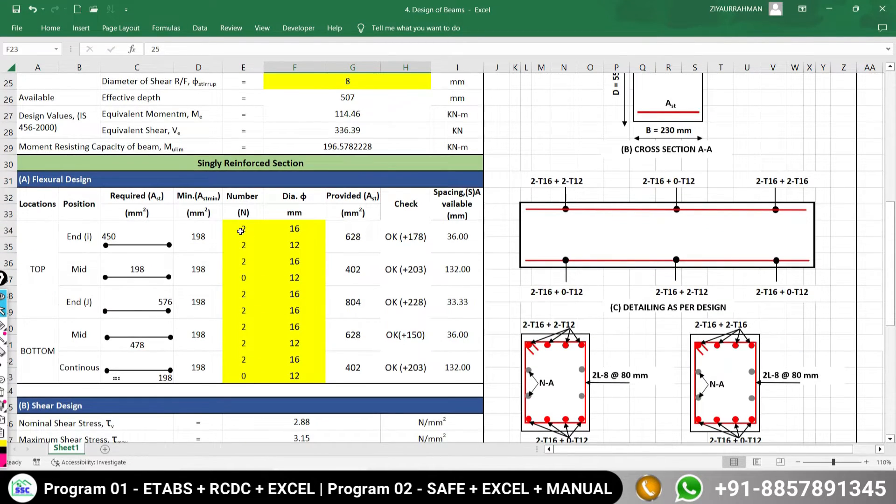
{"action": "left_click", "coordinate": [244, 244]}
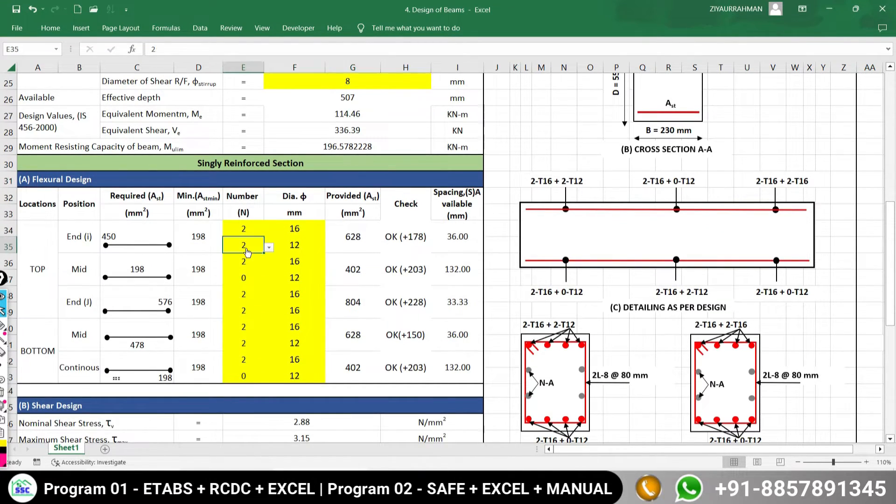
{"action": "type", "text": "1"}
{"action": "key", "text": "Return"}
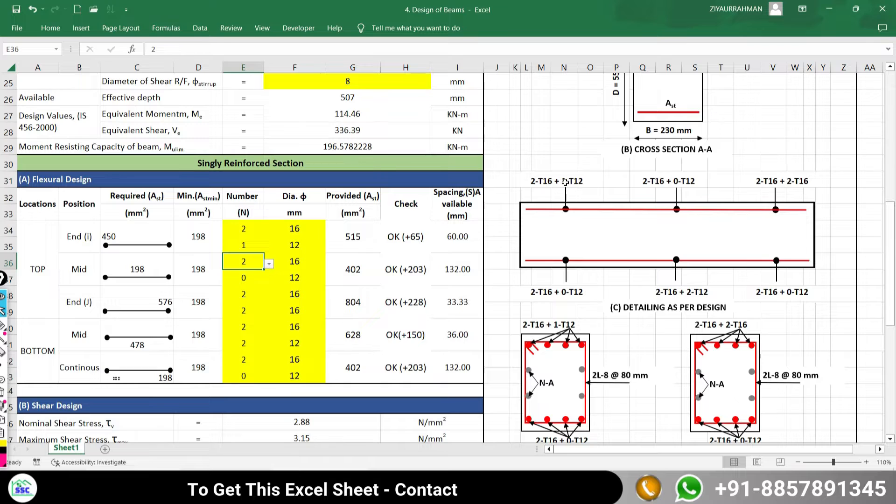
{"action": "left_click", "coordinate": [257, 245]}
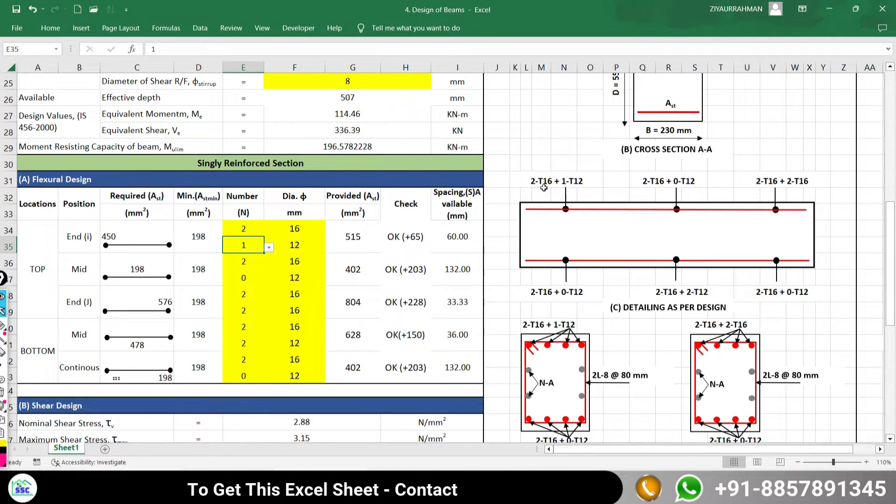
- Set the second-row bar number at top End (J) to 1
{"action": "left_click", "coordinate": [273, 260]}
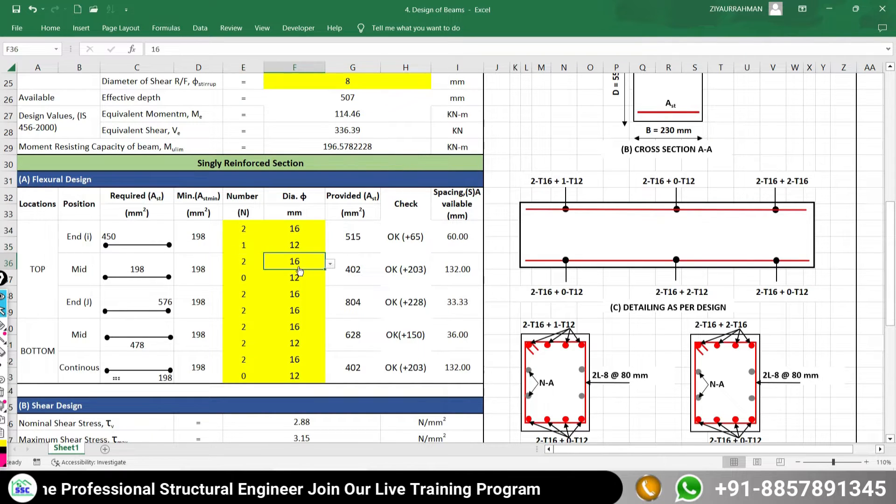
{"action": "left_click", "coordinate": [246, 297]}
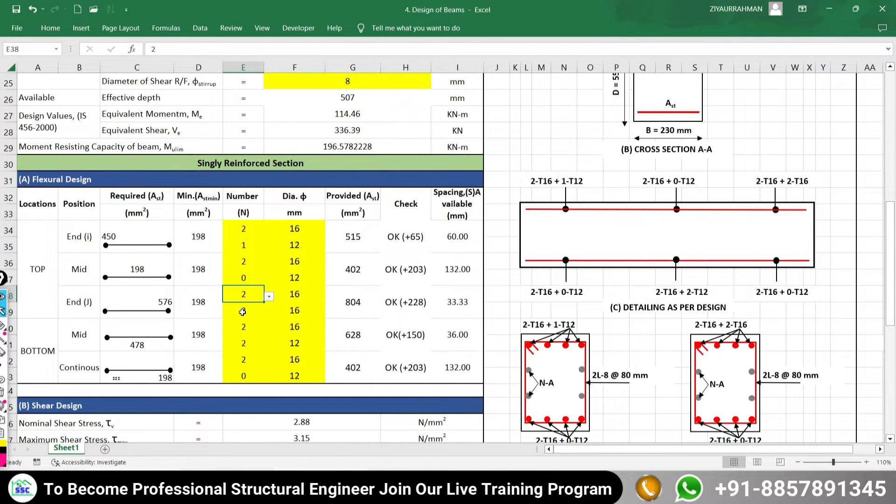
{"action": "left_click", "coordinate": [244, 313]}
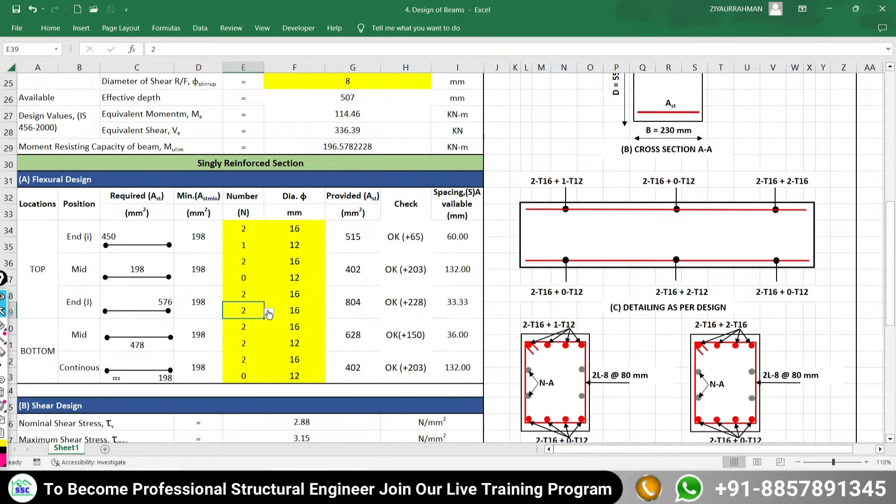
{"action": "left_click", "coordinate": [268, 312]}
{"action": "scroll", "coordinate": [261, 359], "scroll_direction": "up", "scroll_amount": 1}
{"action": "left_click", "coordinate": [224, 323]}
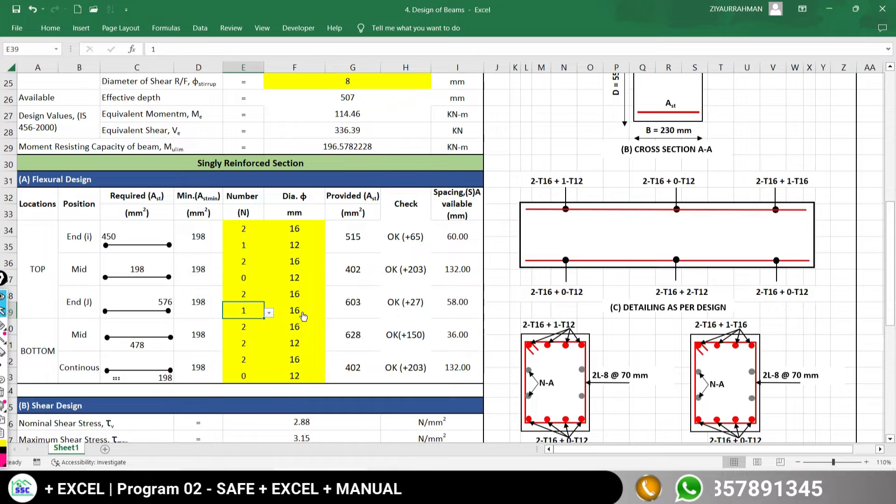
- Change the second-row reinforcement at top End (J) to 2 bars of 12 mm diameter
{"action": "left_click", "coordinate": [302, 317]}
{"action": "key", "text": "alt+Down"}
{"action": "left_click", "coordinate": [269, 340]}
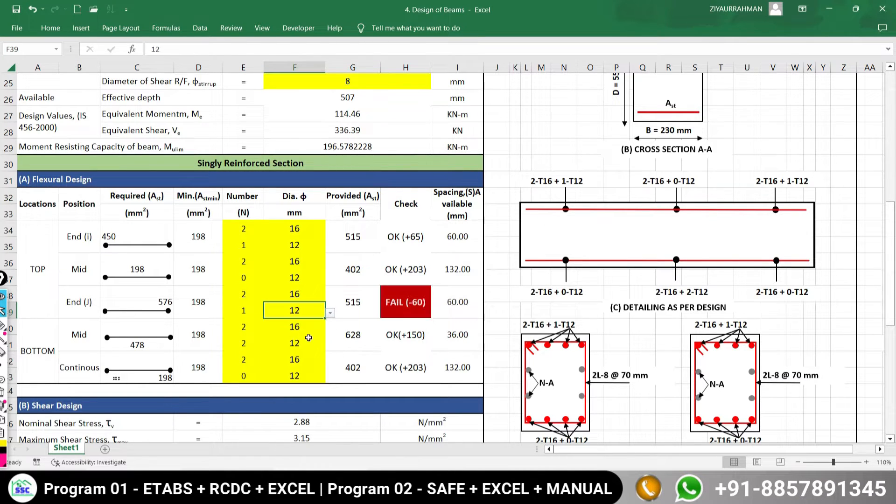
{"action": "key", "text": "Down"}
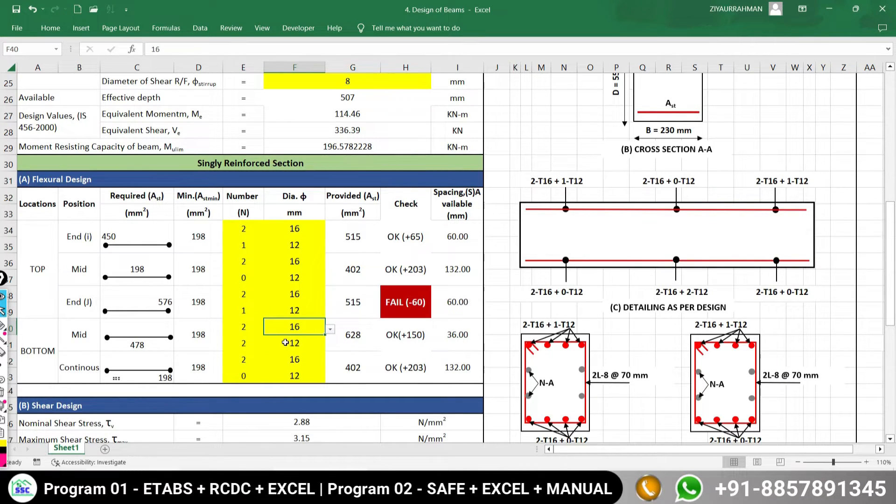
{"action": "left_click", "coordinate": [245, 314]}
{"action": "type", "text": "2"}
{"action": "key", "text": "Return"}
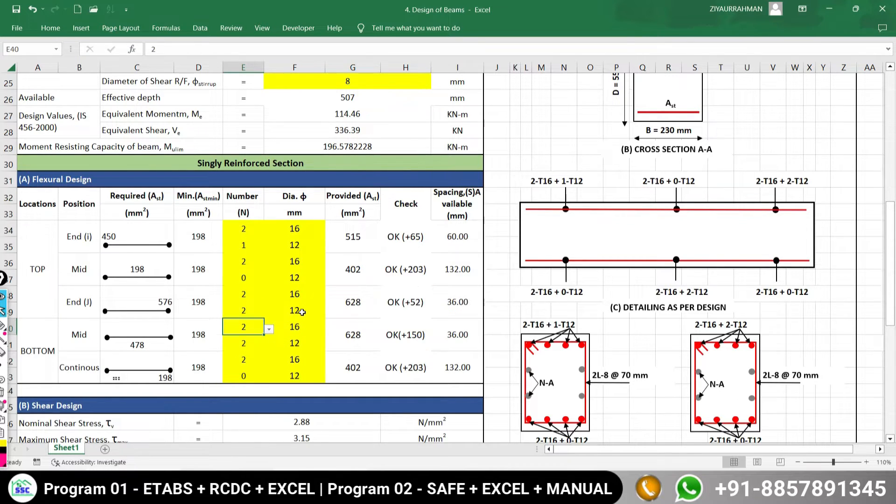
{"action": "left_click", "coordinate": [294, 315]}
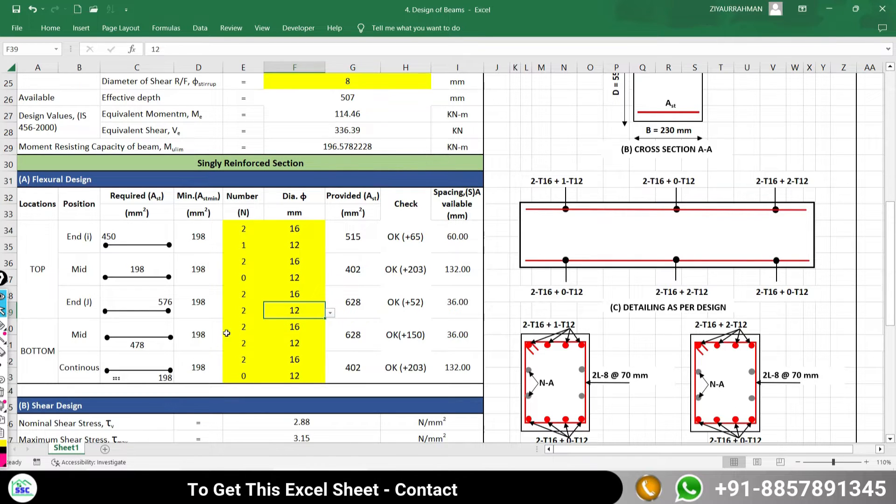
- Set the second-row bar number at bottom Mid to 1 in the flexural design and examine its check result
{"action": "left_click", "coordinate": [248, 327]}
{"action": "left_click", "coordinate": [289, 325]}
{"action": "left_click", "coordinate": [242, 341]}
{"action": "type", "text": "1"}
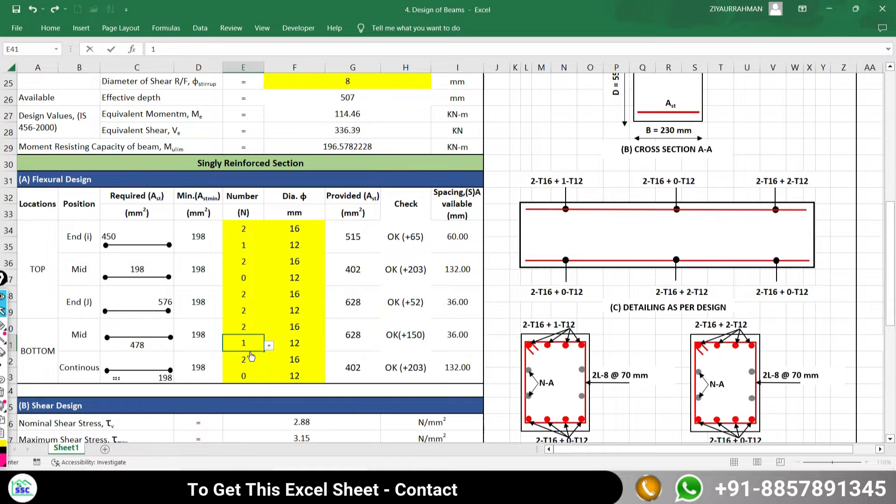
{"action": "left_click", "coordinate": [251, 356]}
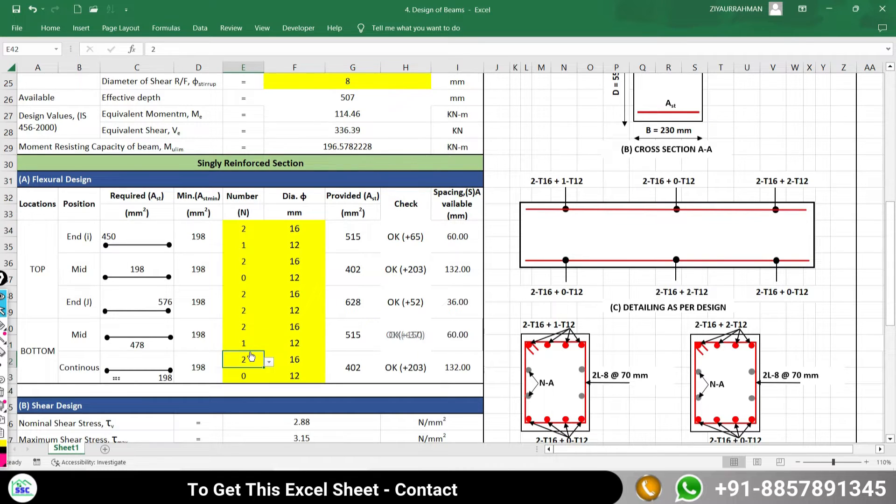
{"action": "left_click", "coordinate": [402, 335]}
{"action": "left_click", "coordinate": [312, 361]}
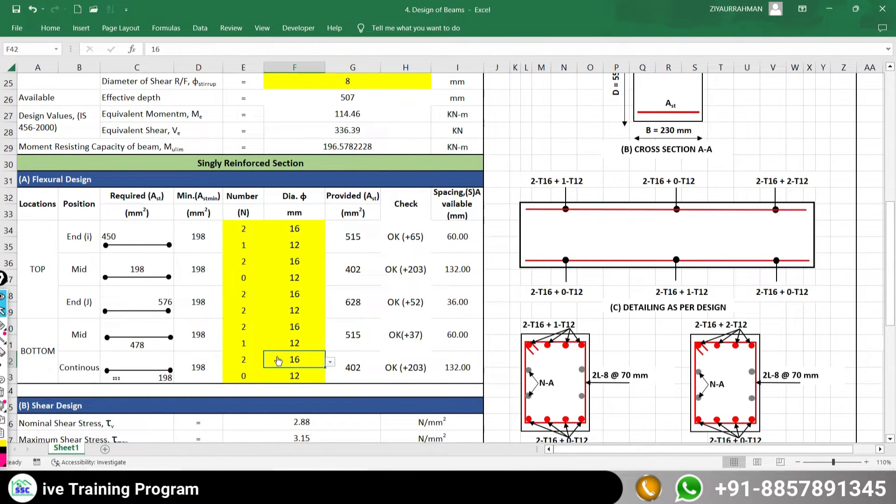
- Review the shear design, side face reinforcement, deflection check and section detailing for the revised fixed beam
{"action": "scroll", "coordinate": [296, 374], "scroll_direction": "down", "scroll_amount": 1}
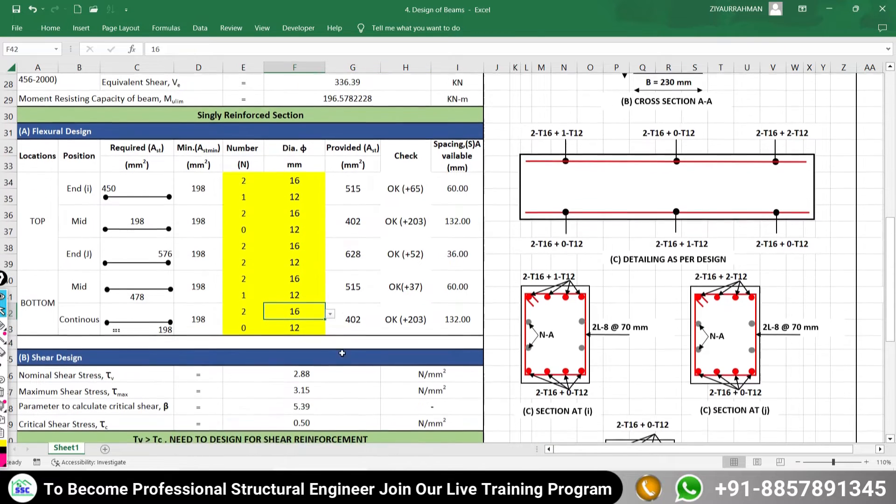
{"action": "scroll", "coordinate": [271, 300], "scroll_direction": "down", "scroll_amount": 3}
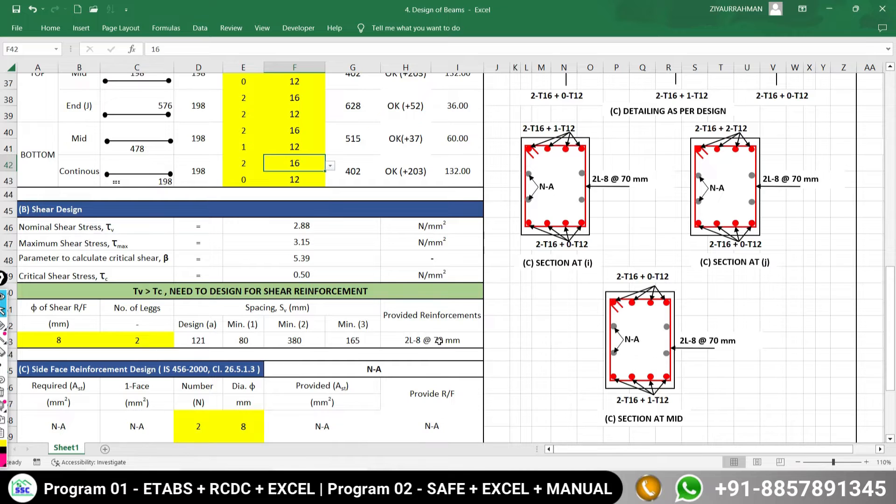
{"action": "left_click", "coordinate": [78, 342]}
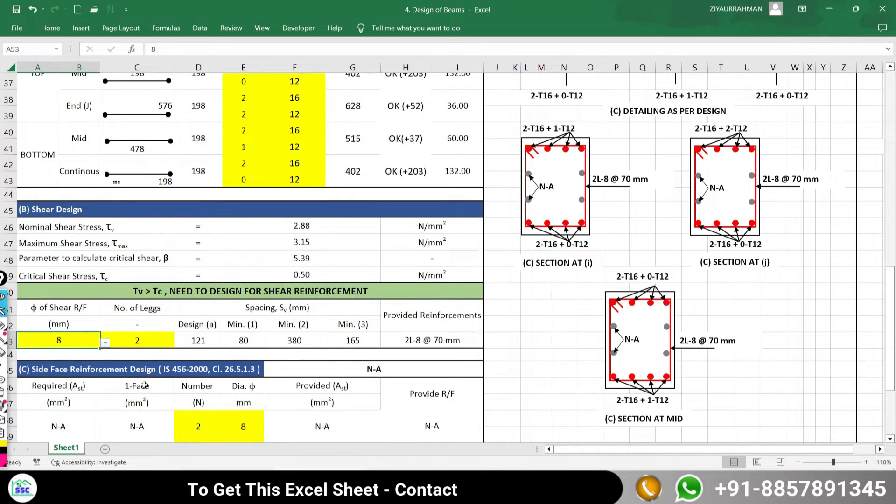
{"action": "scroll", "coordinate": [83, 382], "scroll_direction": "down", "scroll_amount": 1}
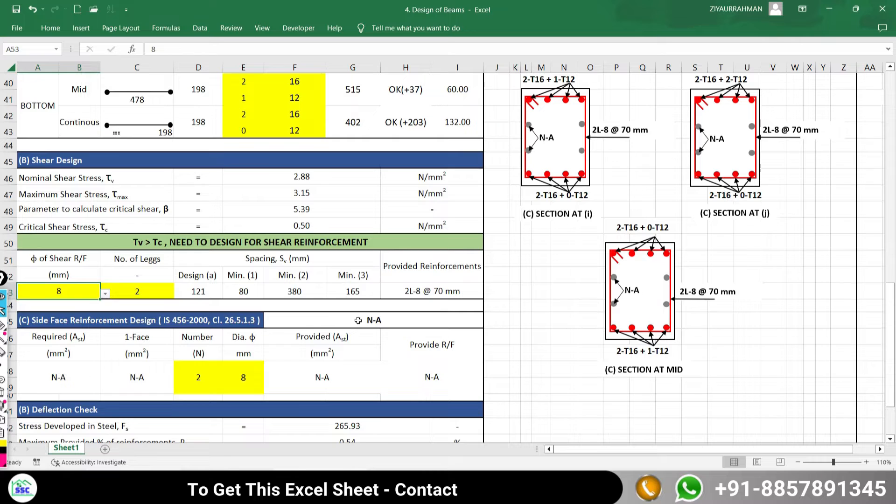
{"action": "scroll", "coordinate": [300, 321], "scroll_direction": "up", "scroll_amount": 10}
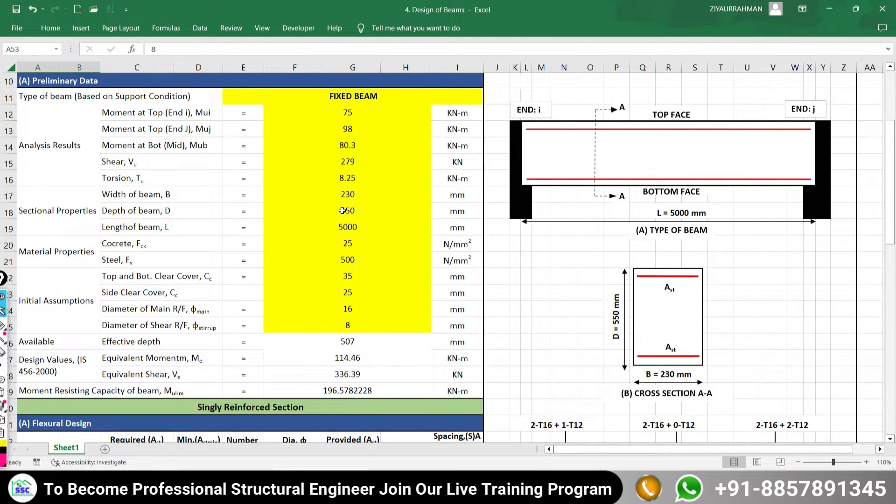
{"action": "scroll", "coordinate": [347, 226], "scroll_direction": "down", "scroll_amount": 4}
{"action": "scroll", "coordinate": [347, 178], "scroll_direction": "up", "scroll_amount": 3}
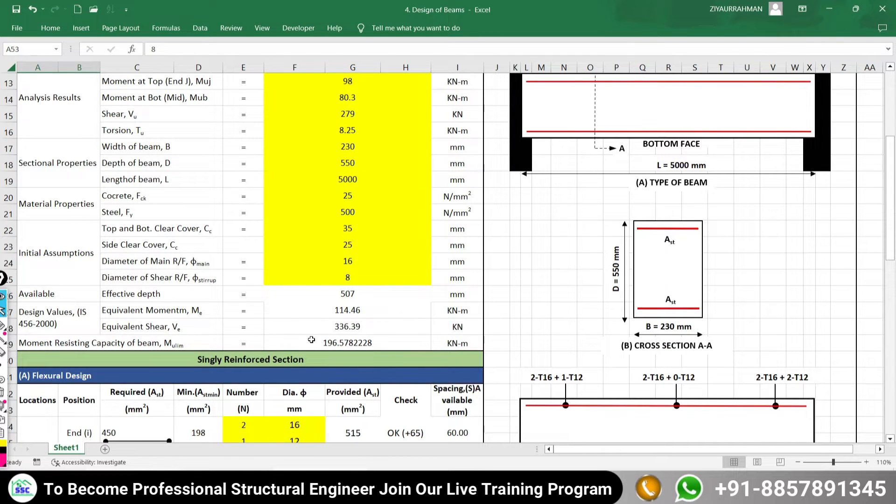
{"action": "scroll", "coordinate": [311, 340], "scroll_direction": "down", "scroll_amount": 8}
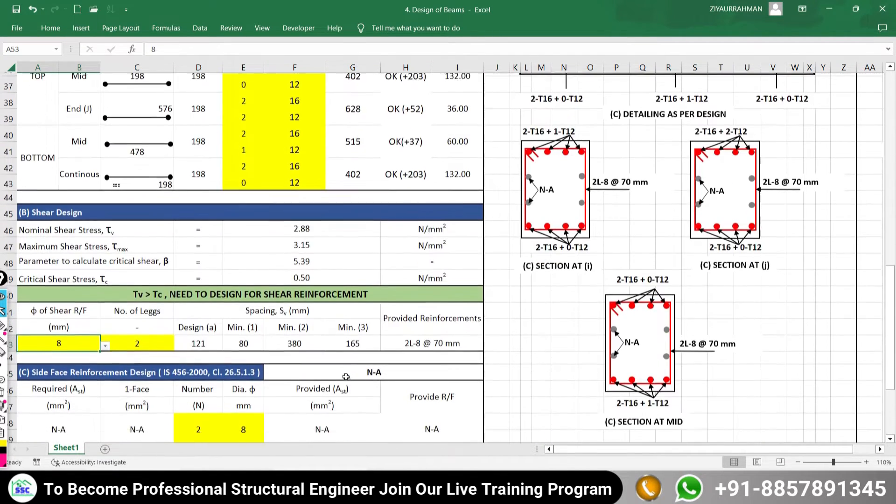
{"action": "scroll", "coordinate": [258, 376], "scroll_direction": "down", "scroll_amount": 4}
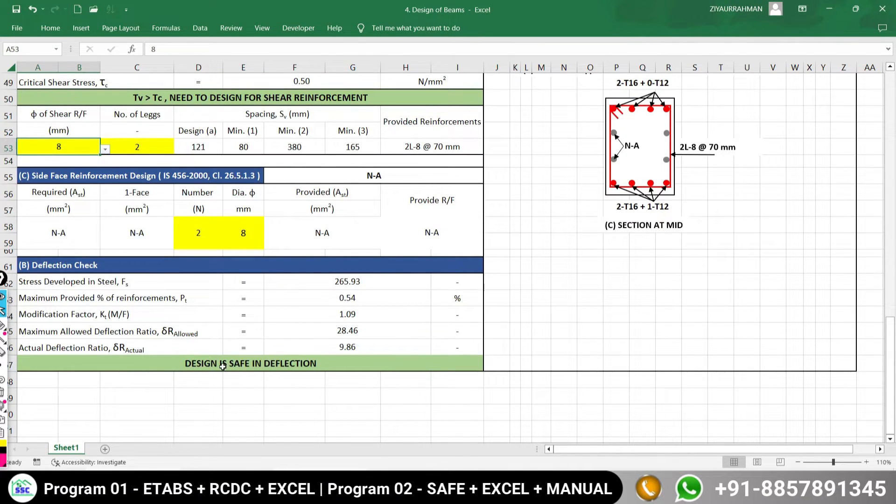
{"action": "scroll", "coordinate": [296, 274], "scroll_direction": "up", "scroll_amount": 3}
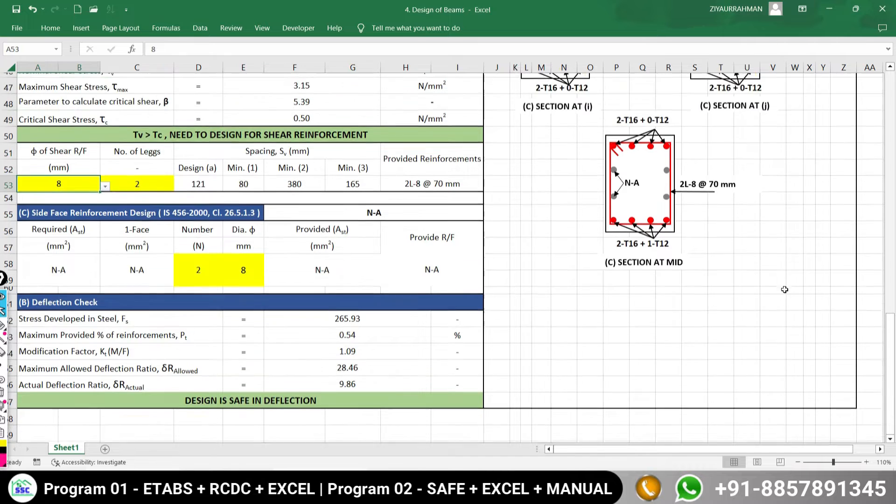
{"action": "scroll", "coordinate": [295, 274], "scroll_direction": "up", "scroll_amount": 6}
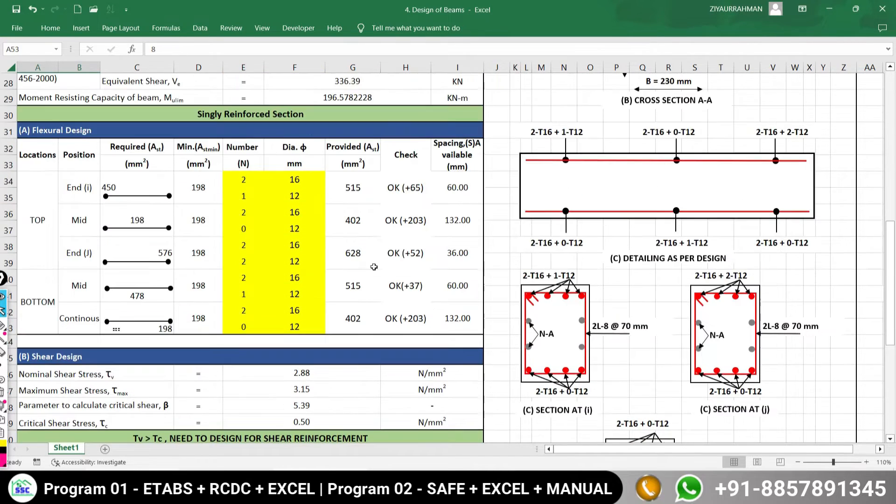
{"action": "scroll", "coordinate": [413, 252], "scroll_direction": "up", "scroll_amount": 7}
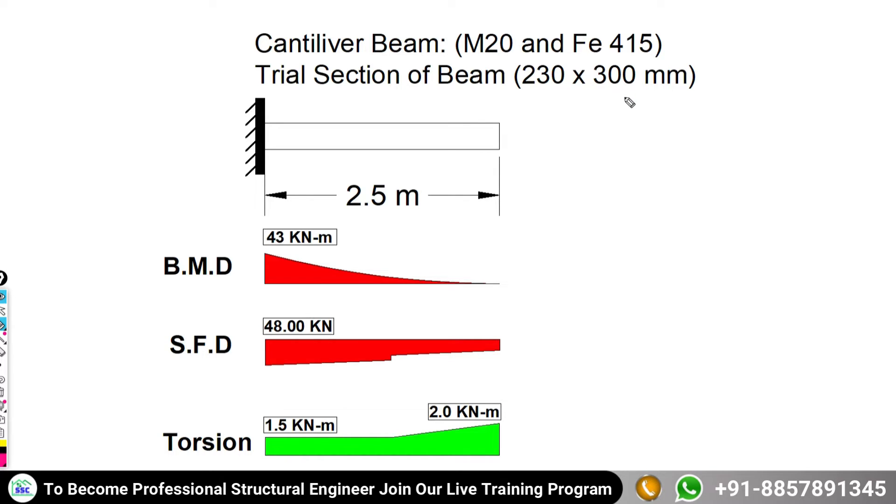
- Underline the 2.5 m span on the cantilever beam slide with the pen, and return to the Excel beam design sheet
{"action": "left_click", "coordinate": [352, 217]}
{"action": "left_click_drag", "start_coordinate": [360, 218], "coordinate": [438, 217]}
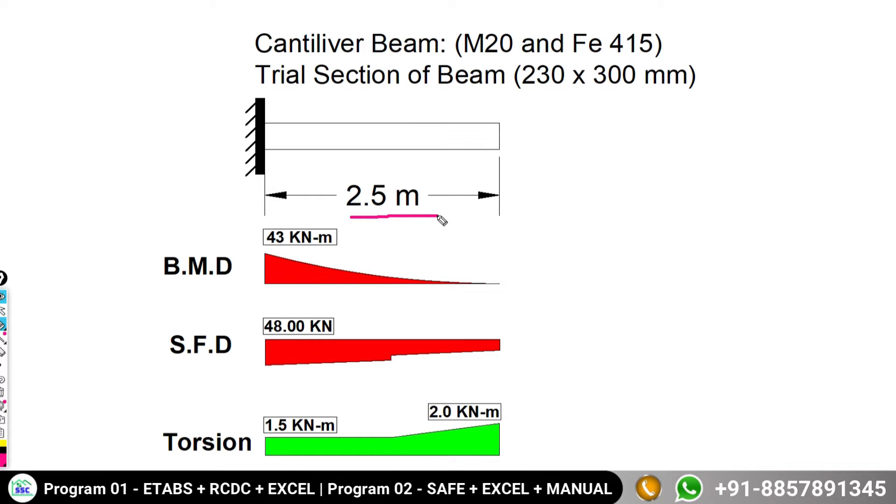
{"action": "left_click", "coordinate": [2, 310]}
{"action": "key", "text": "Escape"}
{"action": "key", "text": "alt+Tab"}
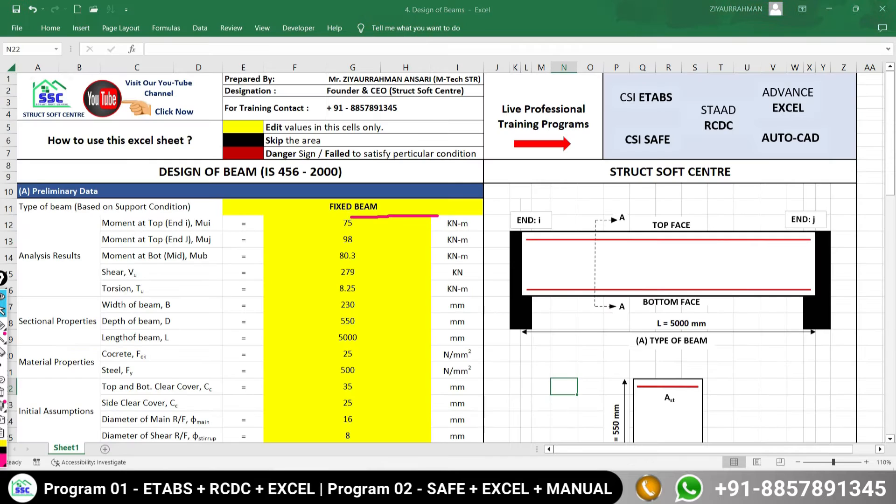
- Change the type of beam in the preliminary data to CANTILIVER BEAM
{"action": "left_click", "coordinate": [481, 213]}
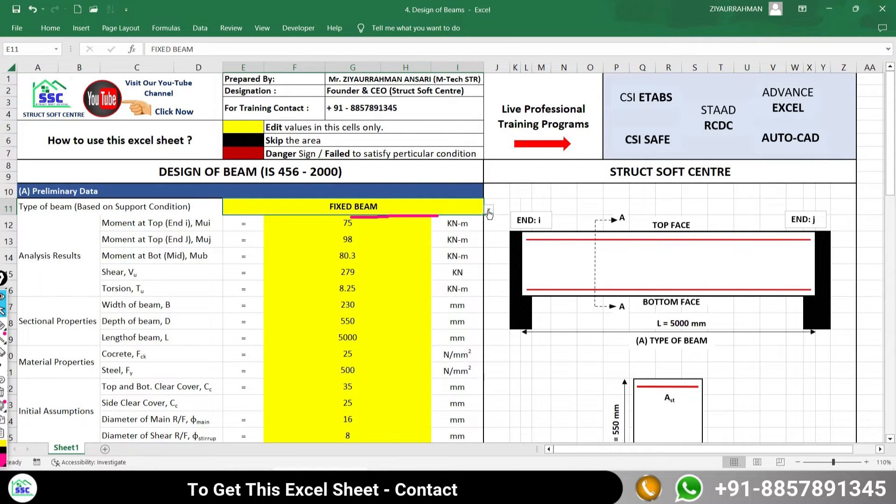
{"action": "left_click", "coordinate": [488, 209]}
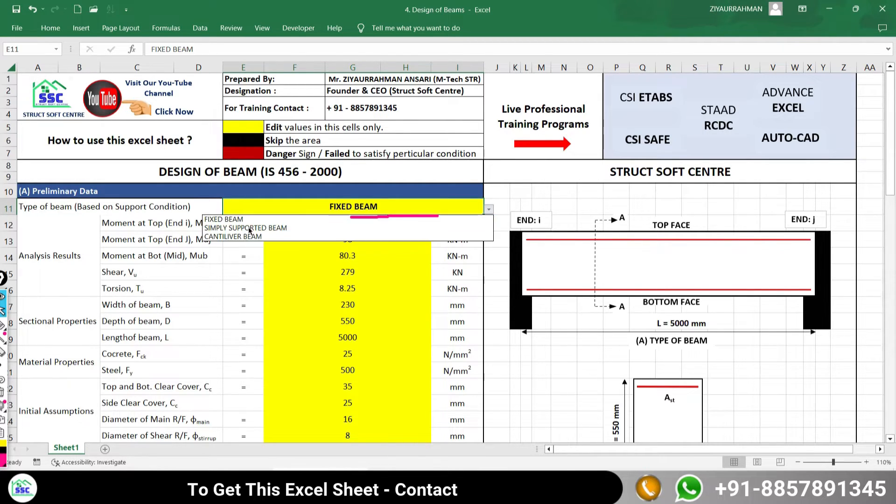
{"action": "left_click", "coordinate": [219, 237]}
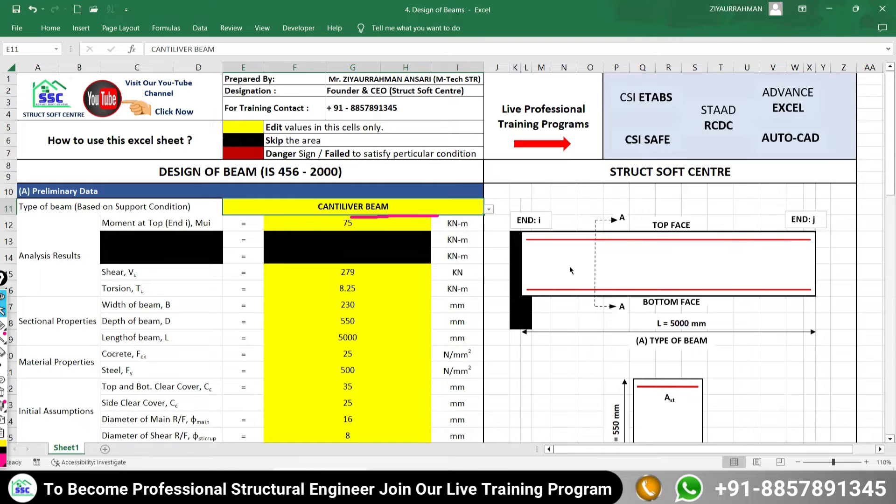
{"action": "left_click", "coordinate": [564, 356]}
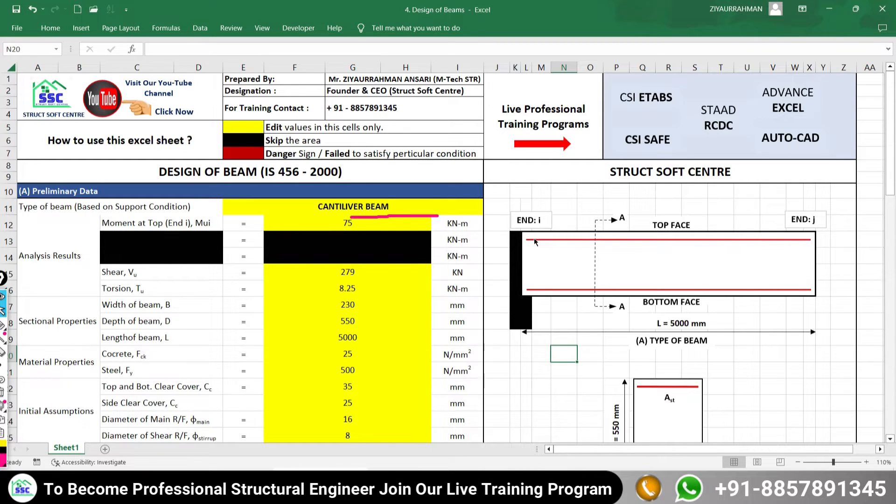
- Consult the PowerPoint bending moment diagram, clear the pen mark, and set Moment at Top (End i) to 43 KN-m in Excel
{"action": "key", "text": "alt+Tab"}
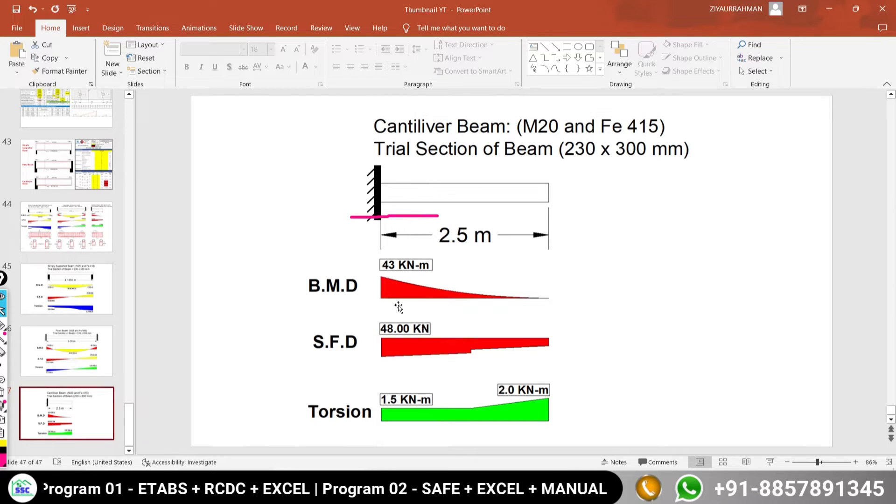
{"action": "left_click", "coordinate": [4, 393]}
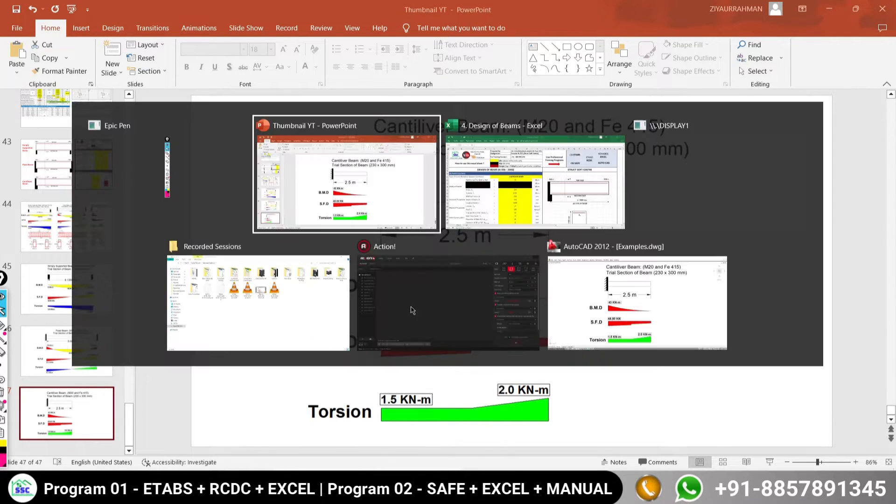
{"action": "key", "text": "alt+Tab"}
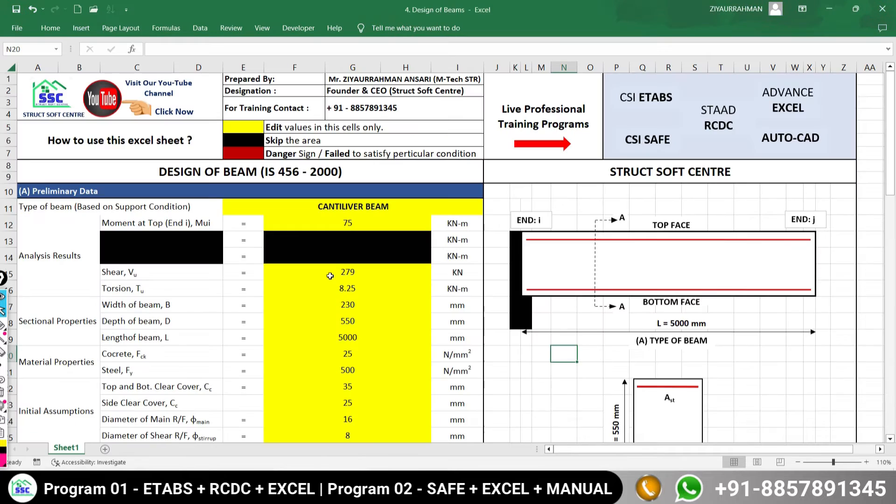
{"action": "left_click", "coordinate": [337, 223]}
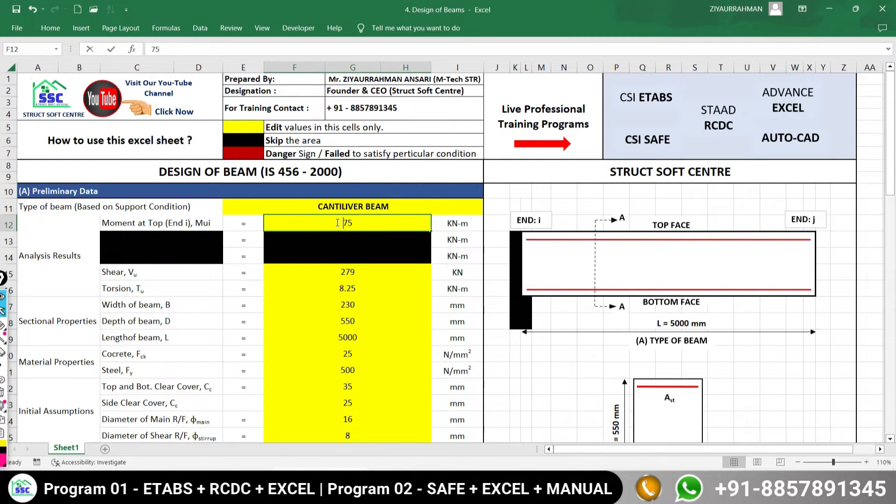
{"action": "type", "text": "43"}
{"action": "key", "text": "Return"}
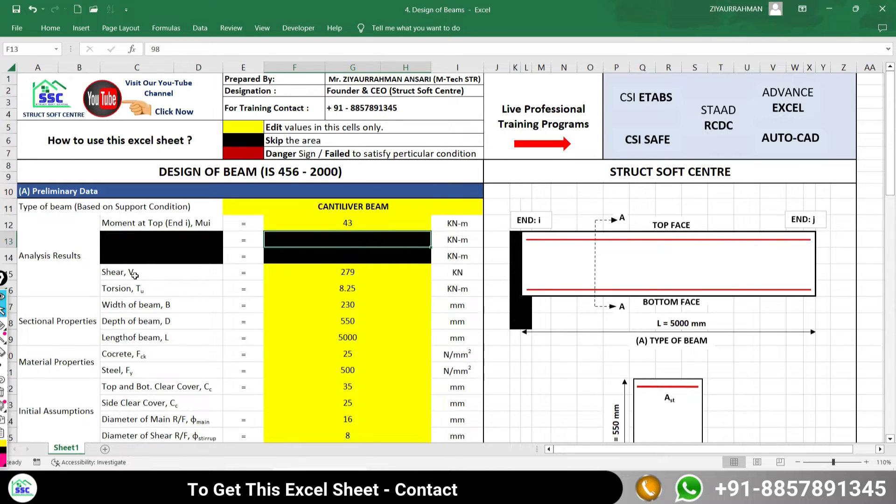
- Consult the shear force diagram in PowerPoint and set Shear, Vu to 48 KN in the Excel sheet
{"action": "key", "text": "alt+Tab"}
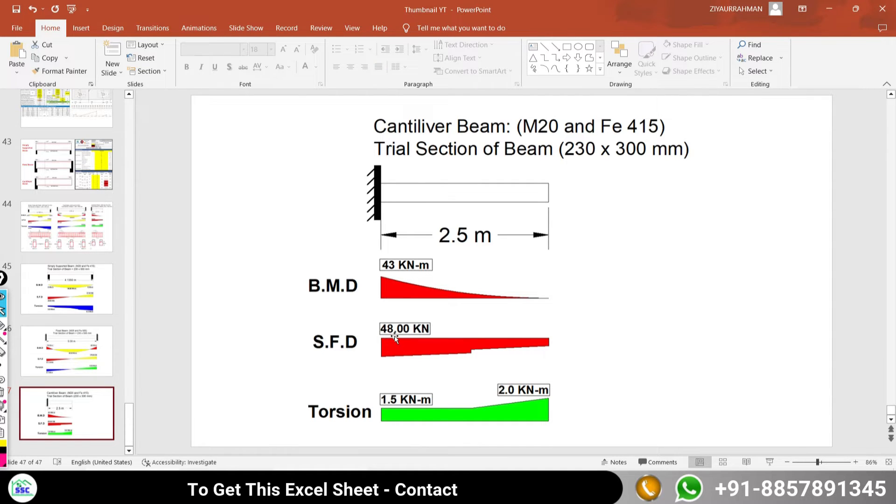
{"action": "key", "text": "alt+Tab"}
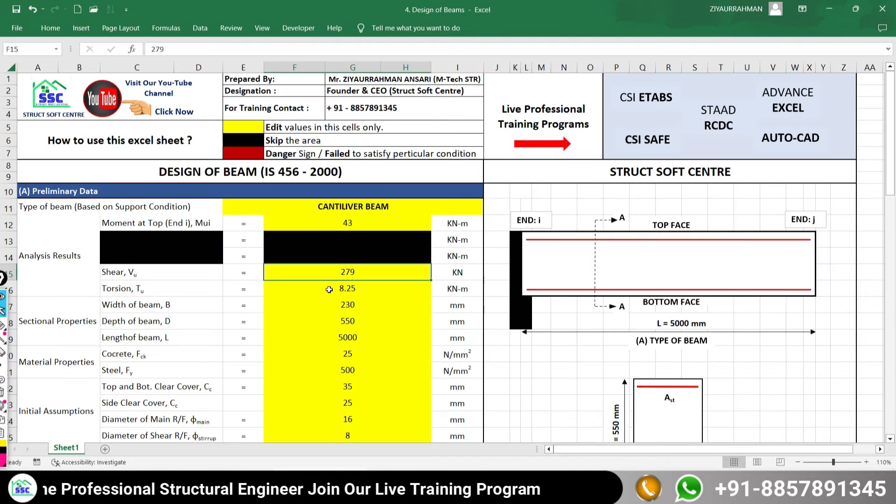
{"action": "type", "text": "48"}
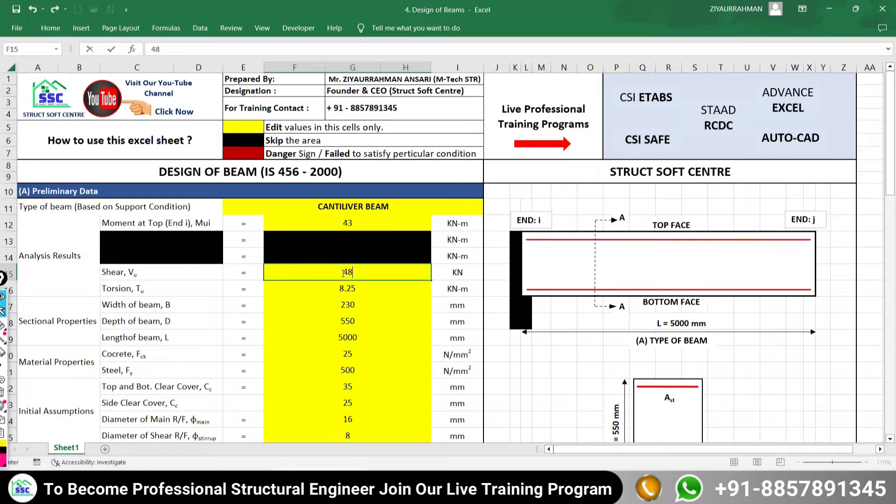
{"action": "key", "text": "Return"}
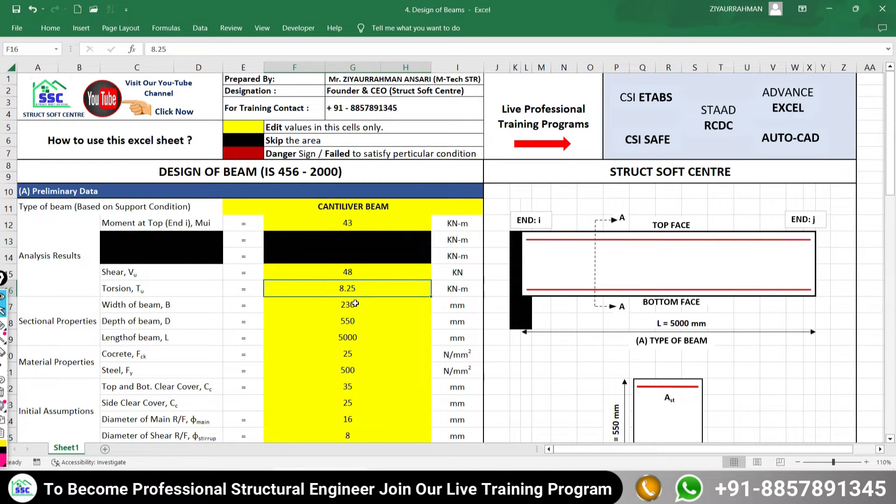
- Consult the torsion diagram in PowerPoint and set Torsion, Tu to 2 KN-m in the Excel sheet
{"action": "key", "text": "alt+Tab"}
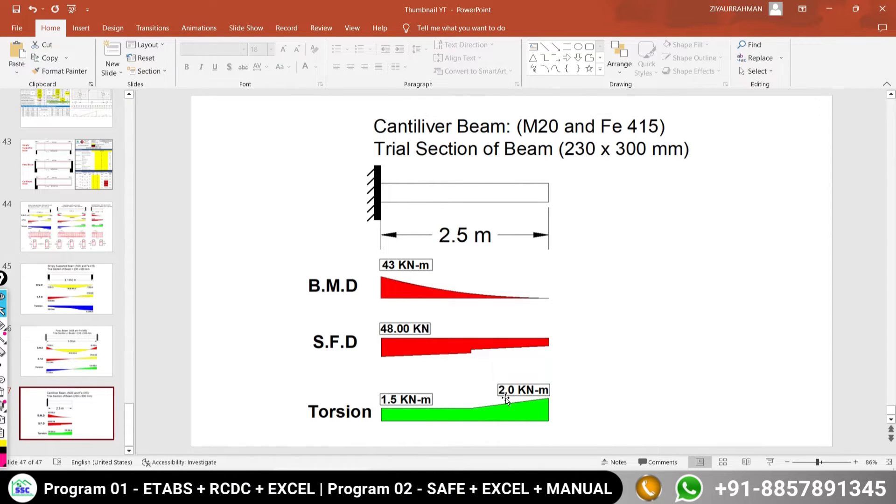
{"action": "key", "text": "alt+Tab"}
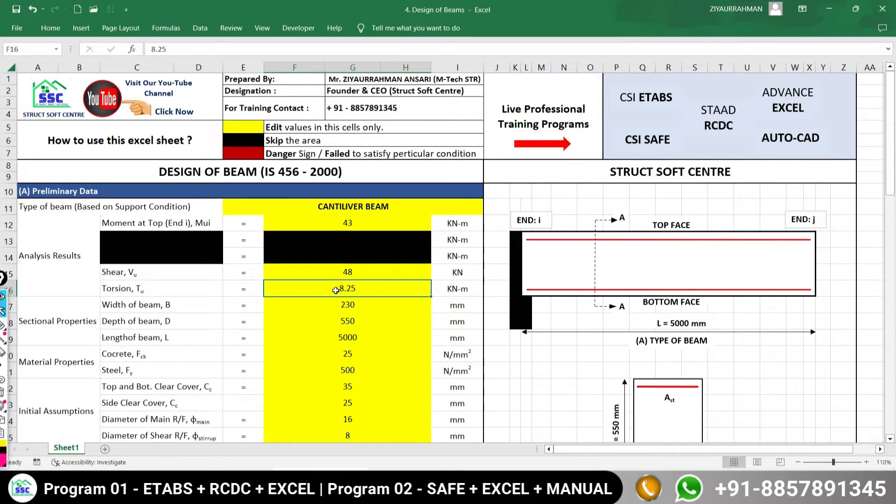
{"action": "type", "text": "2"}
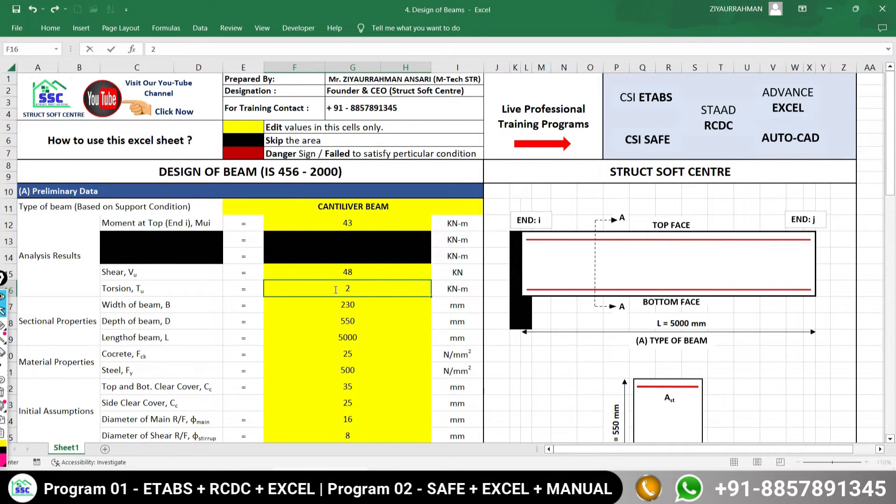
{"action": "key", "text": "Return"}
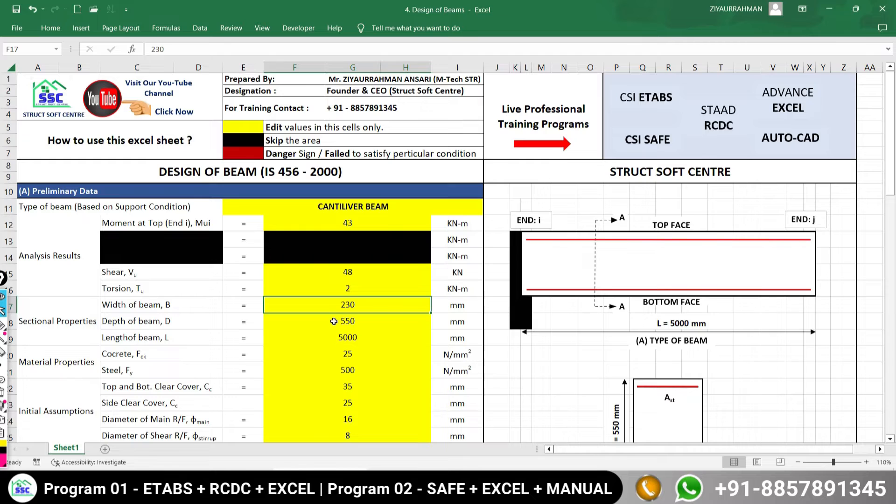
- Consult the trial section on the PowerPoint slide and set Depth of beam, D to 300 mm in the Excel sheet
{"action": "key", "text": "alt+Tab"}
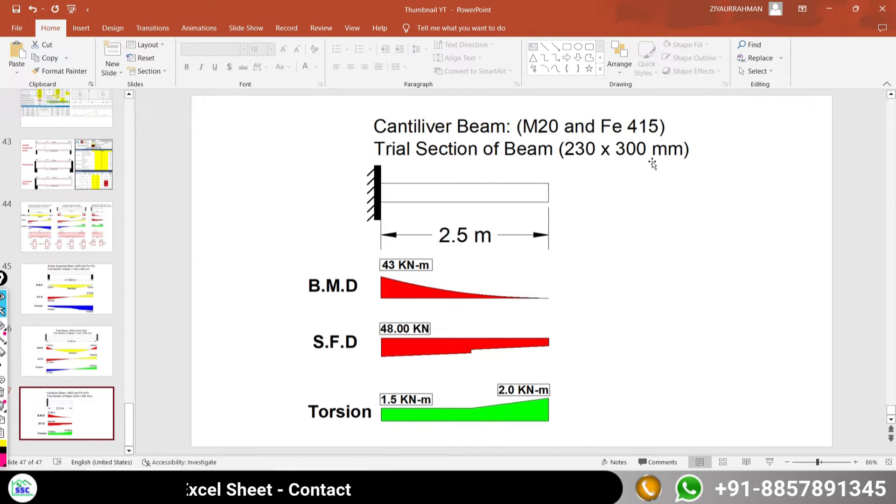
{"action": "key", "text": "alt+Tab"}
{"action": "left_click", "coordinate": [324, 317]}
{"action": "type", "text": "300"}
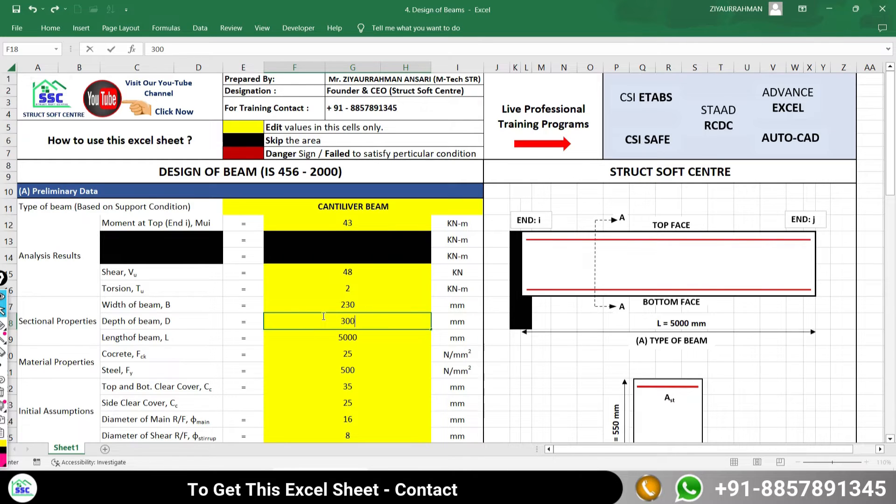
{"action": "key", "text": "Return"}
- Consult the cantilever span on the PowerPoint slide and set Length of beam, L to 2500 mm in Excel
{"action": "key", "text": "alt+Tab"}
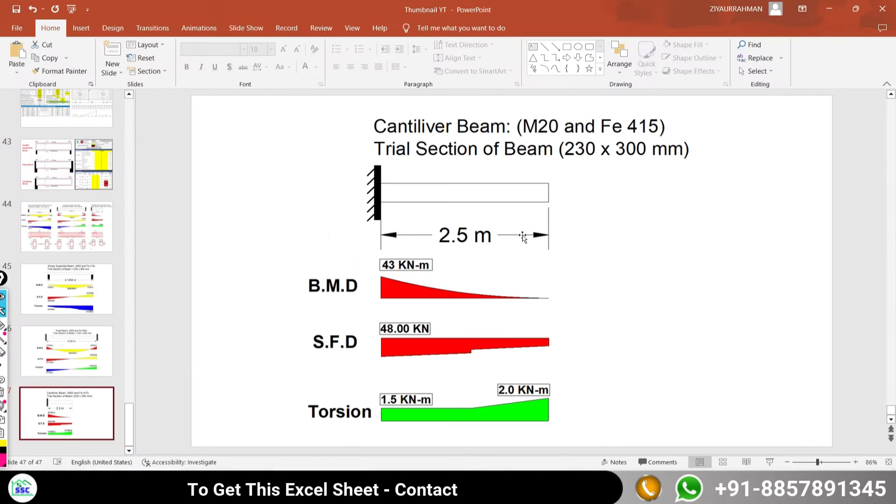
{"action": "key", "text": "alt+Tab"}
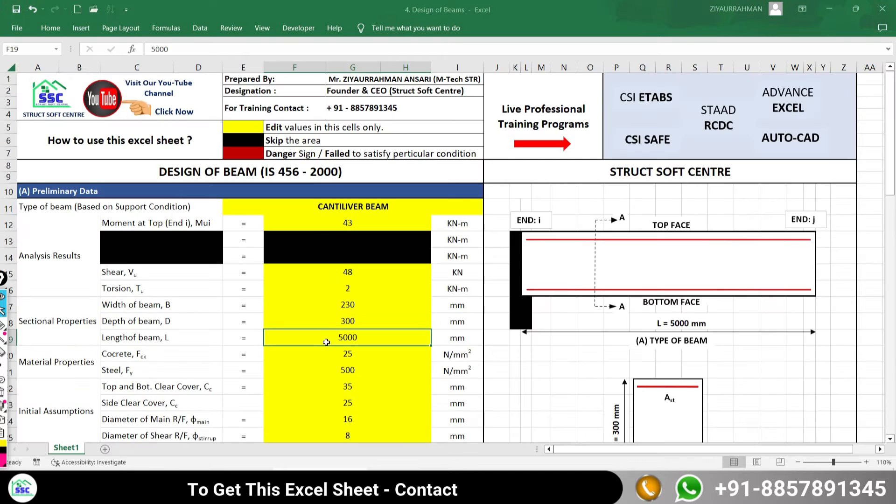
{"action": "type", "text": "2500"}
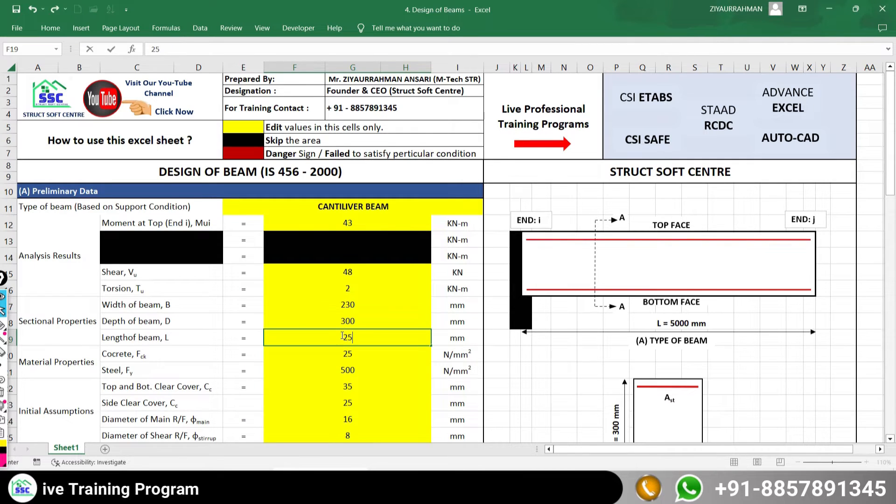
{"action": "key", "text": "Return"}
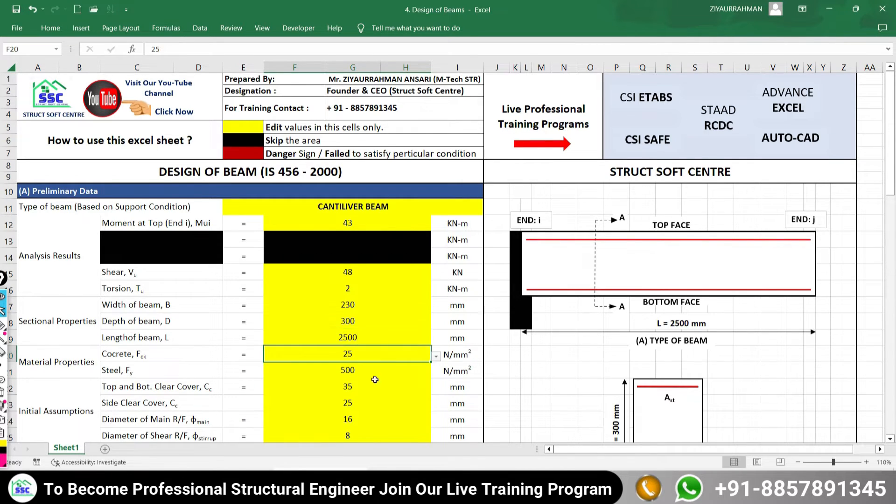
- Set the material properties to concrete Fck 20 N/mm² and steel Fy 415 N/mm²
{"action": "left_click", "coordinate": [436, 356]}
{"action": "scroll", "coordinate": [348, 395], "scroll_direction": "up", "scroll_amount": 1}
{"action": "left_click", "coordinate": [348, 367]}
{"action": "left_click", "coordinate": [422, 377]}
{"action": "left_click", "coordinate": [436, 373]}
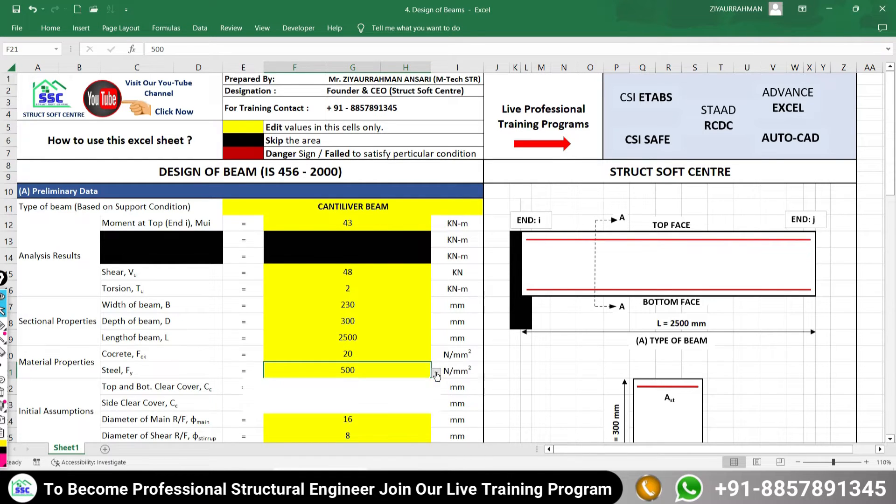
{"action": "left_click", "coordinate": [252, 383]}
{"action": "left_click", "coordinate": [337, 387]}
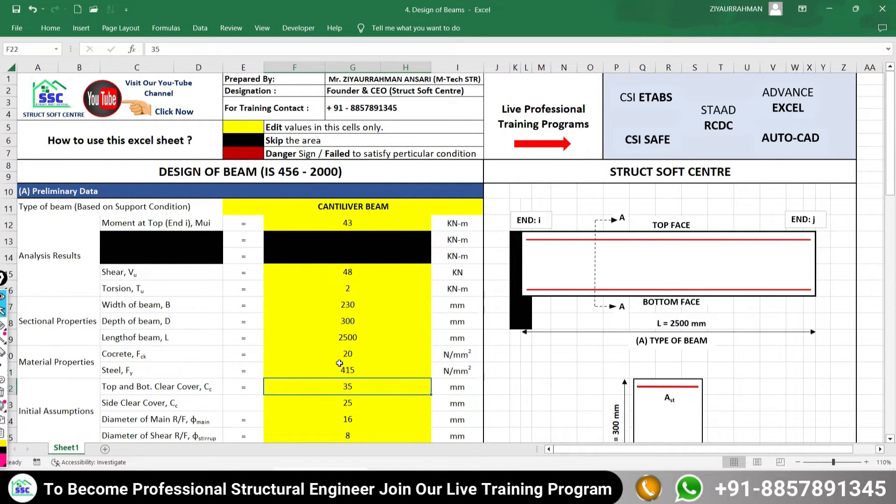
- Keep both clear covers in the initial assumptions and set the Diameter of Main R/F to 12 mm
{"action": "scroll", "coordinate": [337, 320], "scroll_direction": "down", "scroll_amount": 2}
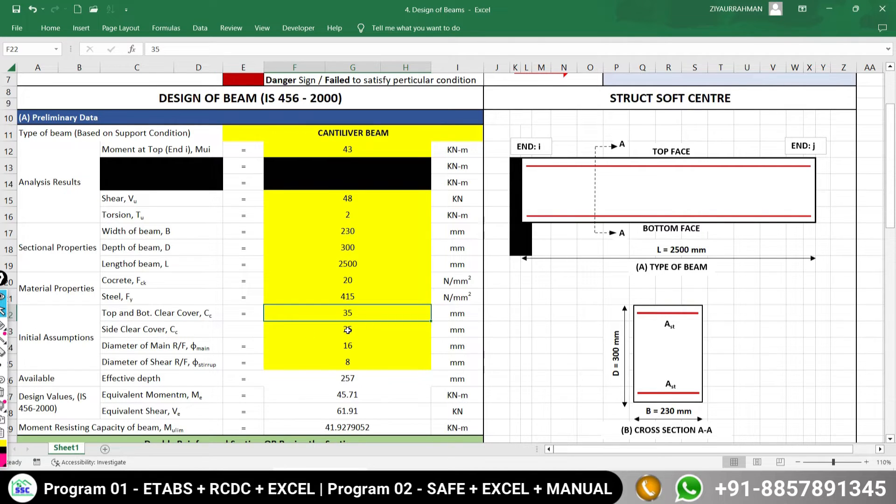
{"action": "key", "text": "Down"}
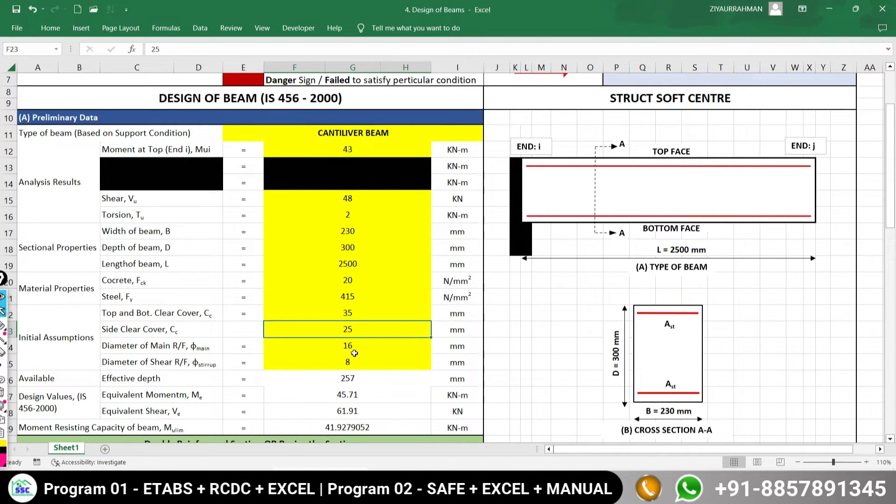
{"action": "key", "text": "Down"}
{"action": "type", "text": "12"}
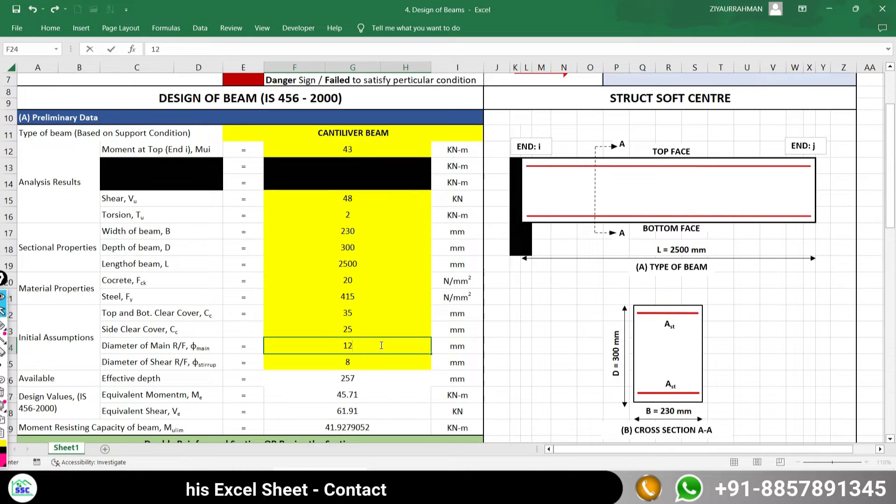
{"action": "key", "text": "Return"}
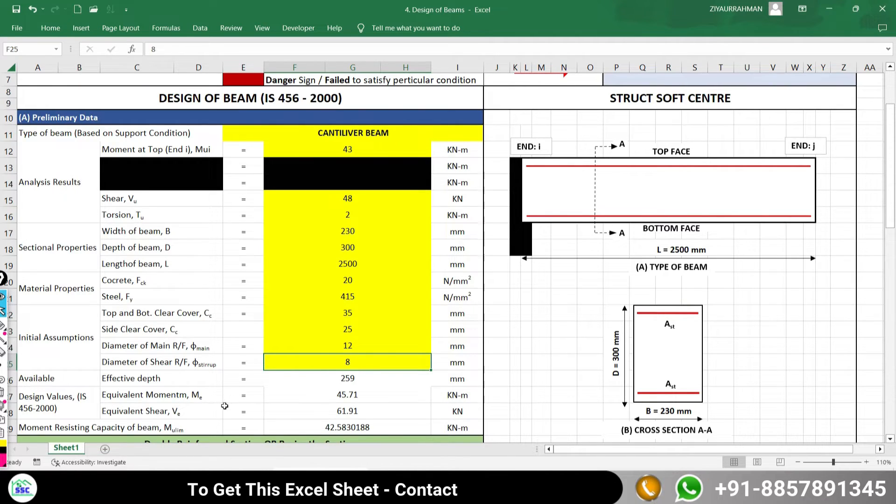
- Examine the effective depth, equivalent moment, equivalent shear, moment resisting capacity and the section type check against the entered moment
{"action": "left_click", "coordinate": [216, 383]}
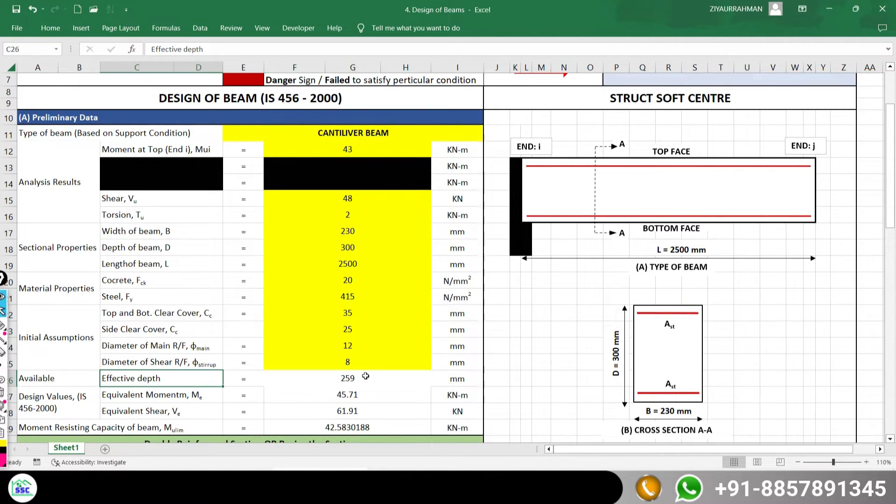
{"action": "left_click", "coordinate": [351, 380]}
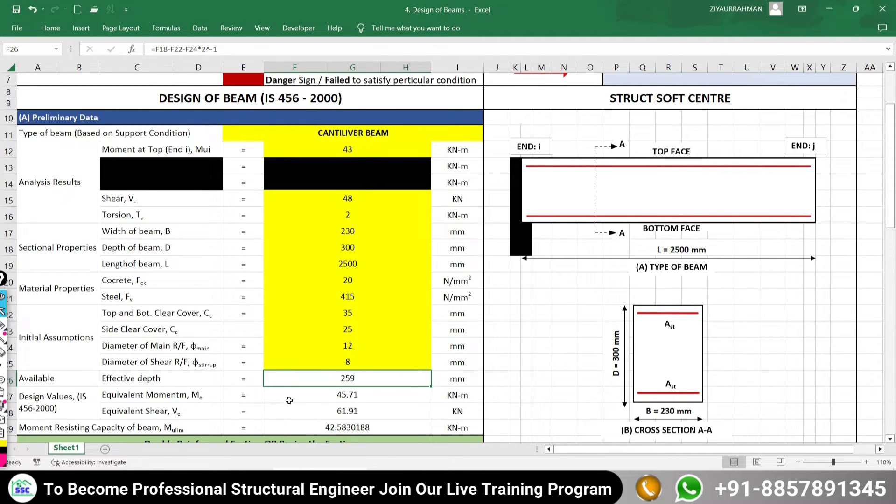
{"action": "left_click", "coordinate": [336, 393]}
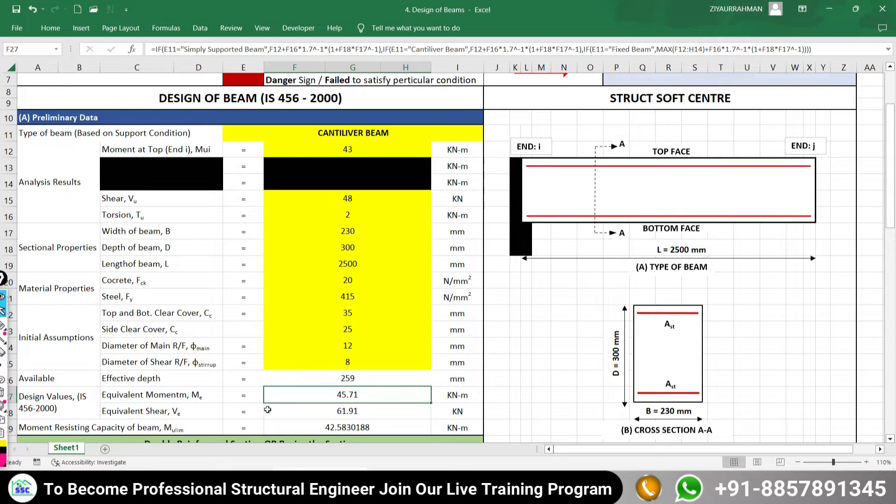
{"action": "left_click", "coordinate": [339, 413]}
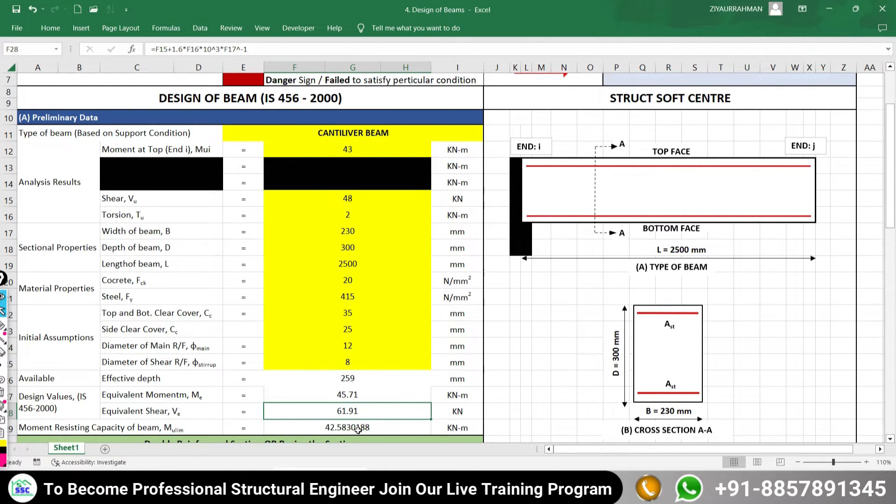
{"action": "scroll", "coordinate": [327, 423], "scroll_direction": "down", "scroll_amount": 1}
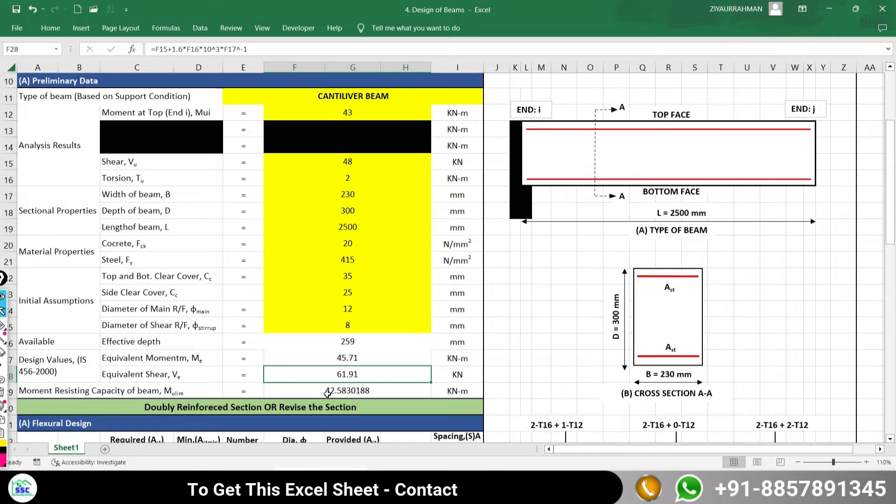
{"action": "left_click", "coordinate": [358, 109]}
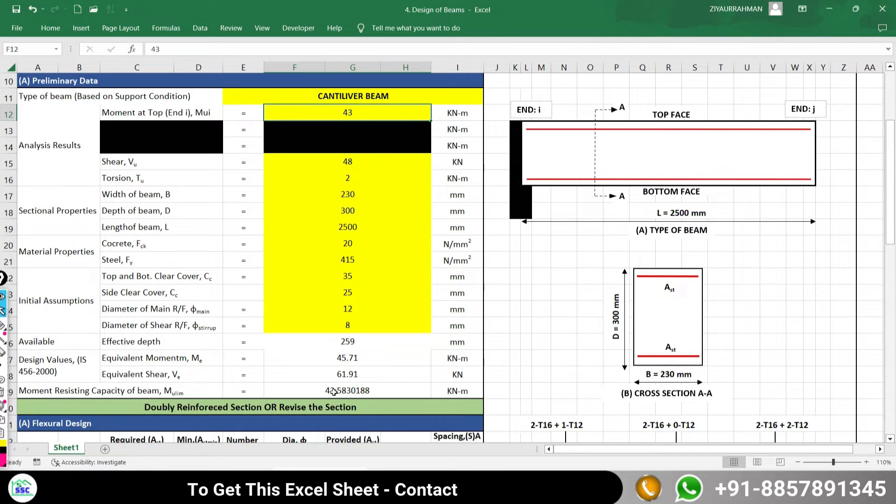
{"action": "left_click", "coordinate": [298, 396]}
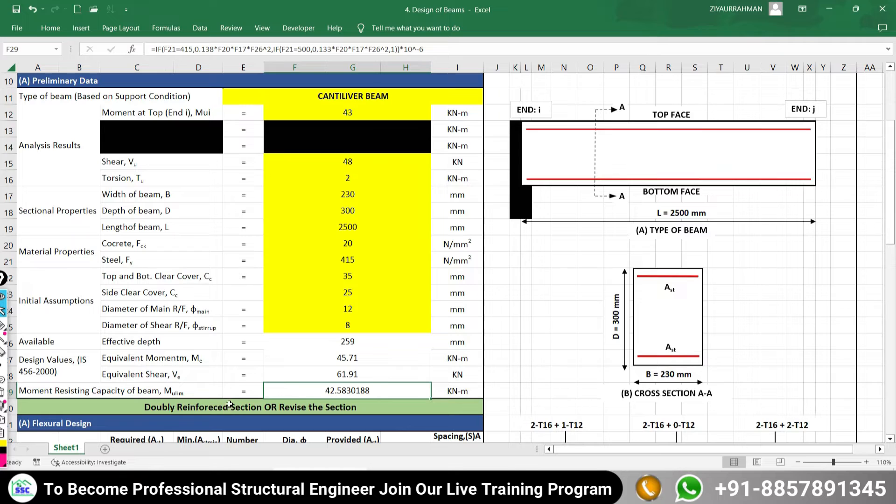
{"action": "left_click", "coordinate": [304, 407]}
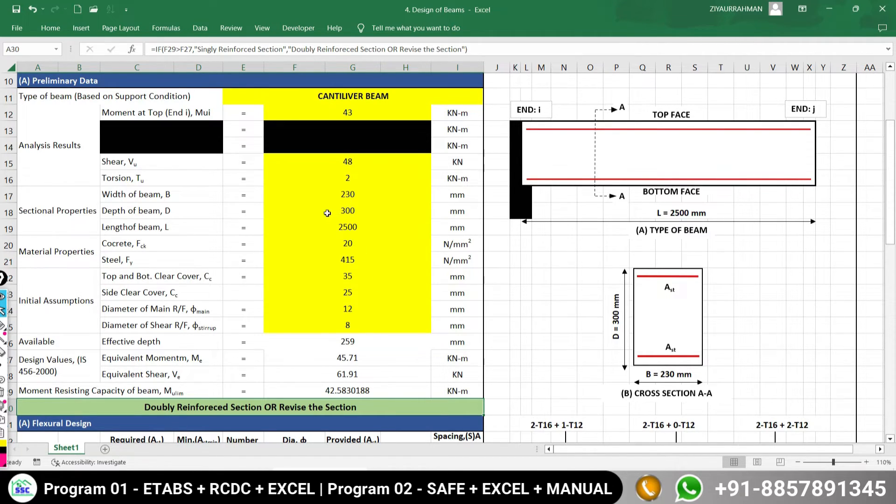
- Revise the Depth of beam, D to 350 mm and check the section type result
{"action": "left_click", "coordinate": [339, 206]}
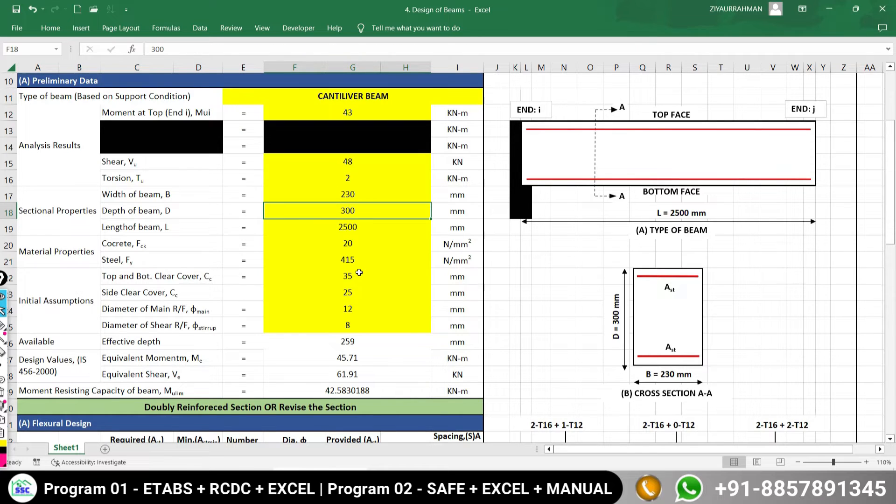
{"action": "type", "text": "35"}
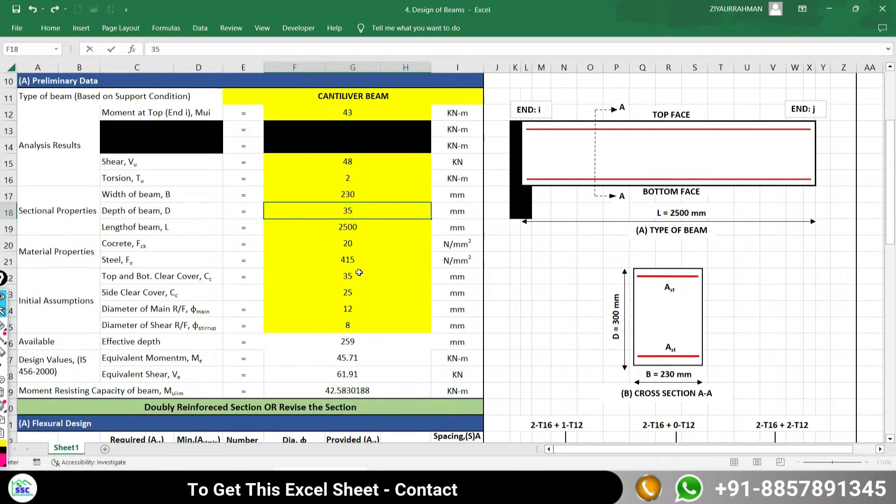
{"action": "type", "text": "0"}
{"action": "key", "text": "Return"}
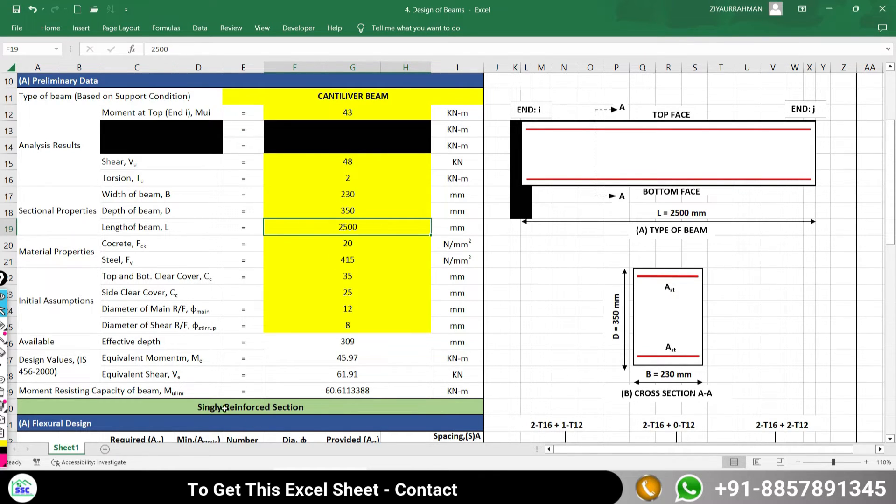
{"action": "left_click", "coordinate": [252, 408]}
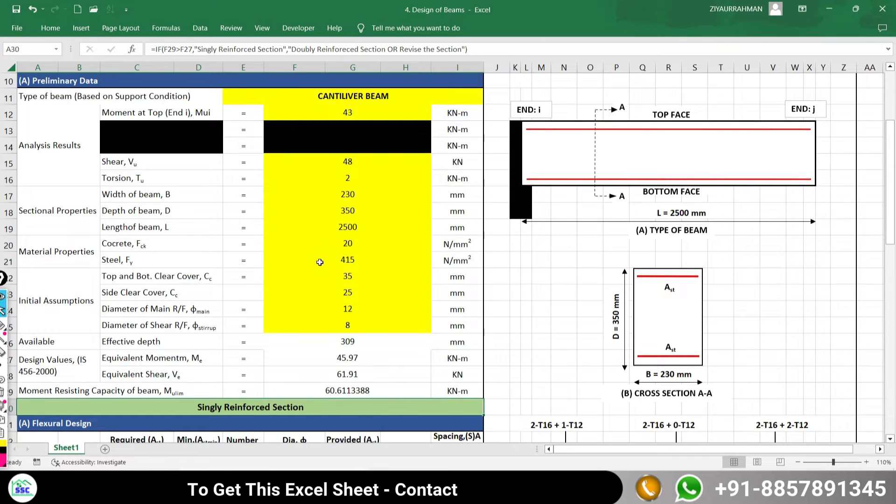
- Circle the required and minimum Ast of top End (i) in the flexural design table with the pen, and clear the marks
{"action": "scroll", "coordinate": [321, 259], "scroll_direction": "down", "scroll_amount": 3}
{"action": "scroll", "coordinate": [244, 323], "scroll_direction": "down", "scroll_amount": 1}
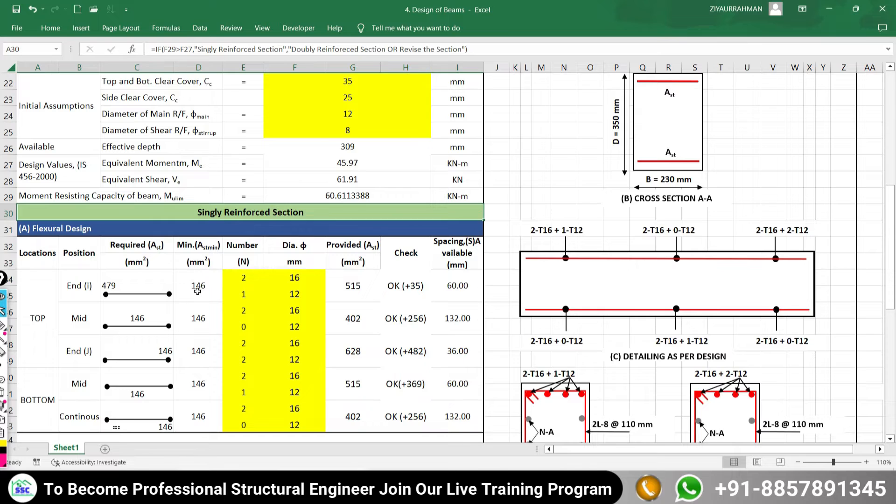
{"action": "left_click", "coordinate": [133, 287]}
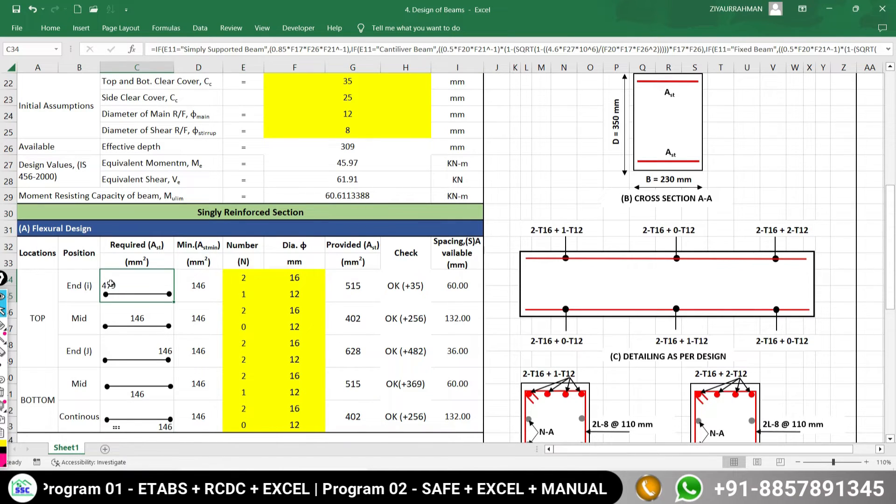
{"action": "left_click", "coordinate": [2, 326]}
{"action": "mouse_move", "coordinate": [201, 273]}
{"action": "left_mouse_down"}
{"action": "mouse_move", "coordinate": [188, 286]}
{"action": "mouse_move", "coordinate": [206, 280]}
{"action": "left_mouse_up"}
{"action": "mouse_move", "coordinate": [117, 272]}
{"action": "left_mouse_down"}
{"action": "mouse_move", "coordinate": [126, 297]}
{"action": "mouse_move", "coordinate": [123, 274]}
{"action": "left_mouse_up"}
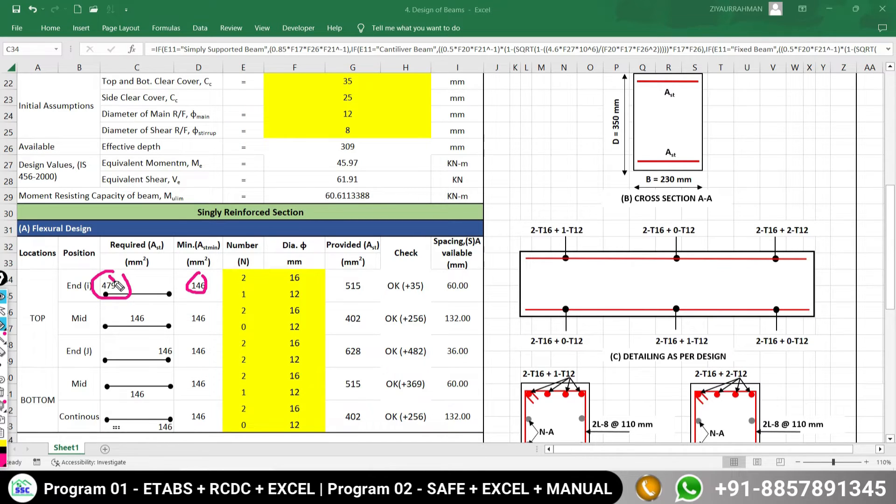
{"action": "left_click", "coordinate": [2, 431]}
- For top End (i), set the first bar row's diameter to 12 mm and the second row's number of bars to 0
{"action": "left_click", "coordinate": [243, 276]}
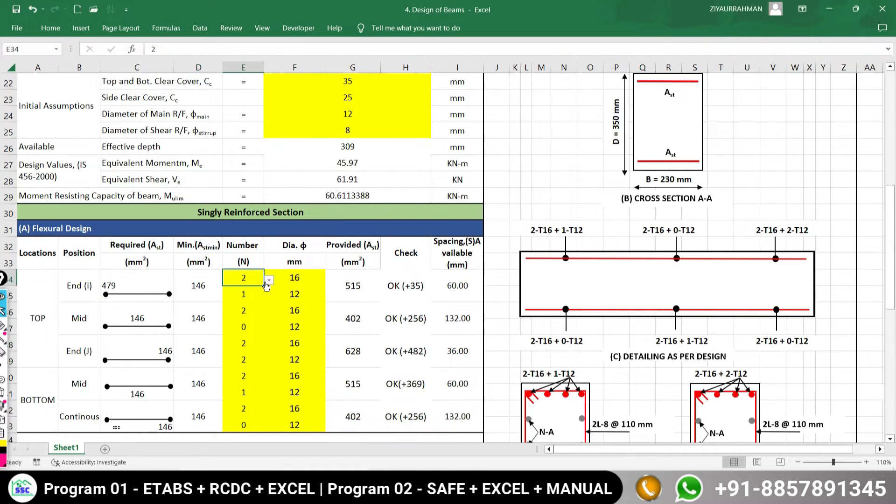
{"action": "left_click", "coordinate": [322, 279]}
{"action": "left_click", "coordinate": [330, 280]}
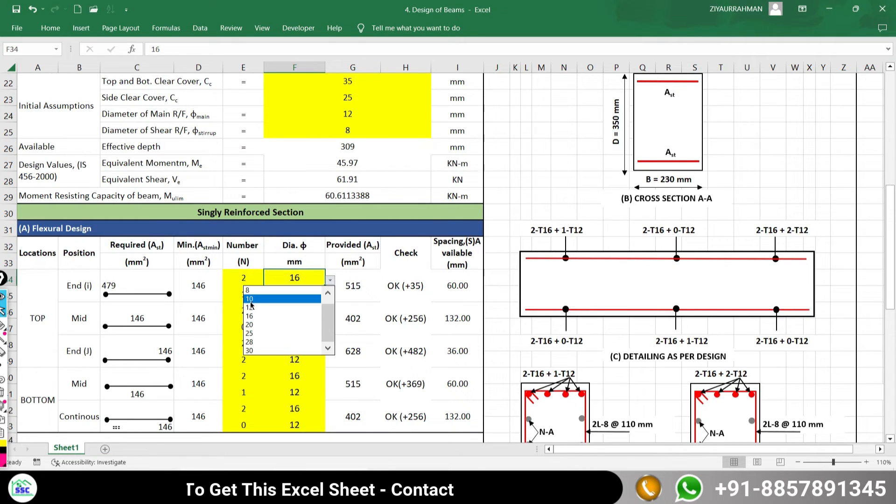
{"action": "left_click", "coordinate": [246, 308]}
{"action": "left_click", "coordinate": [248, 311]}
{"action": "left_click", "coordinate": [246, 297]}
{"action": "type", "text": "0"}
{"action": "key", "text": "Return"}
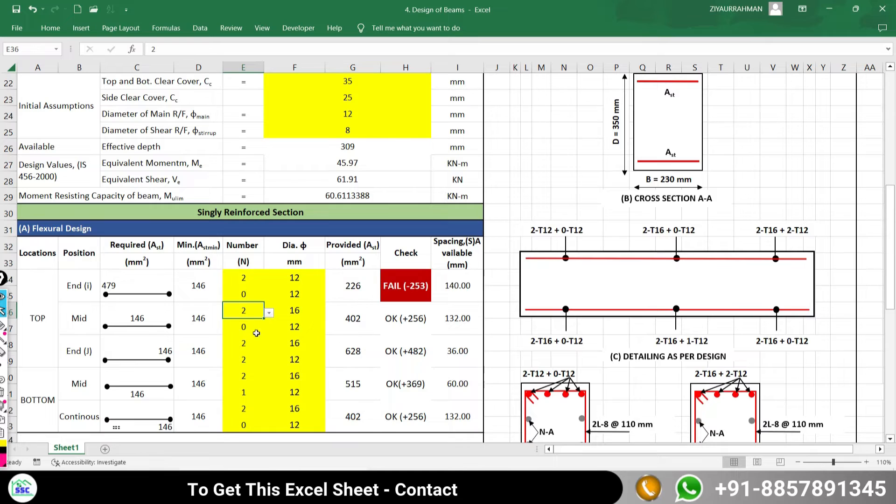
- Set the number of bars in the second row of top End (i) to 2
{"action": "left_click", "coordinate": [257, 331]}
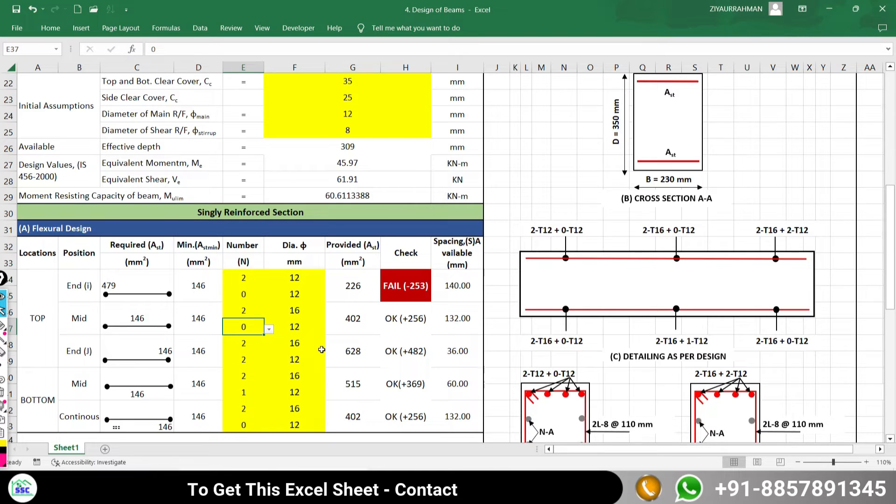
{"action": "left_click", "coordinate": [255, 300]}
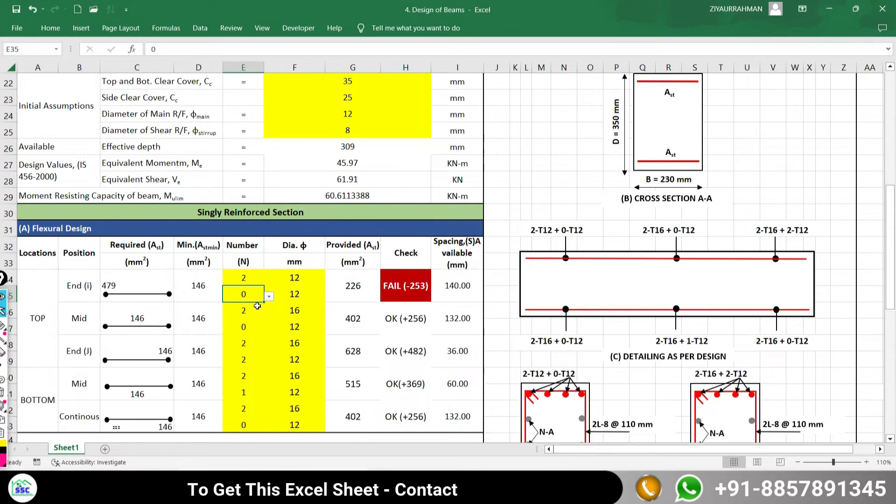
{"action": "type", "text": "2"}
{"action": "key", "text": "Return"}
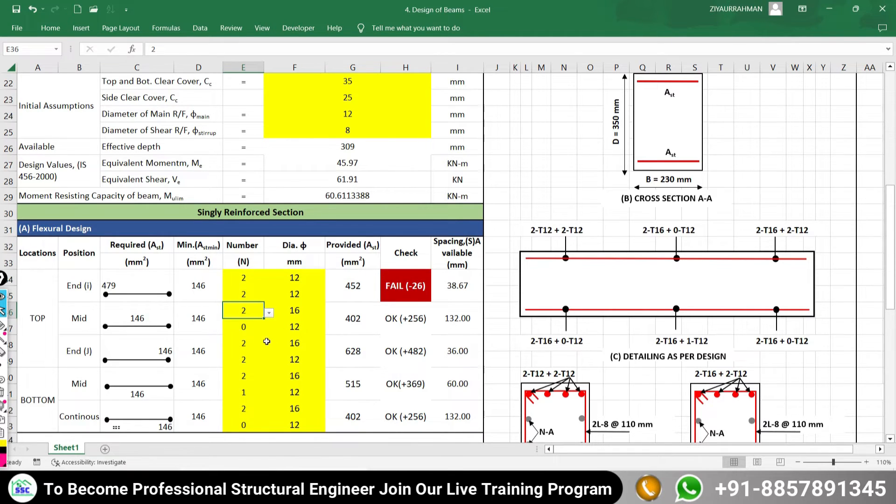
- Set the bar diameter in the first row of top End (i) to 16 mm
{"action": "left_click", "coordinate": [242, 277]}
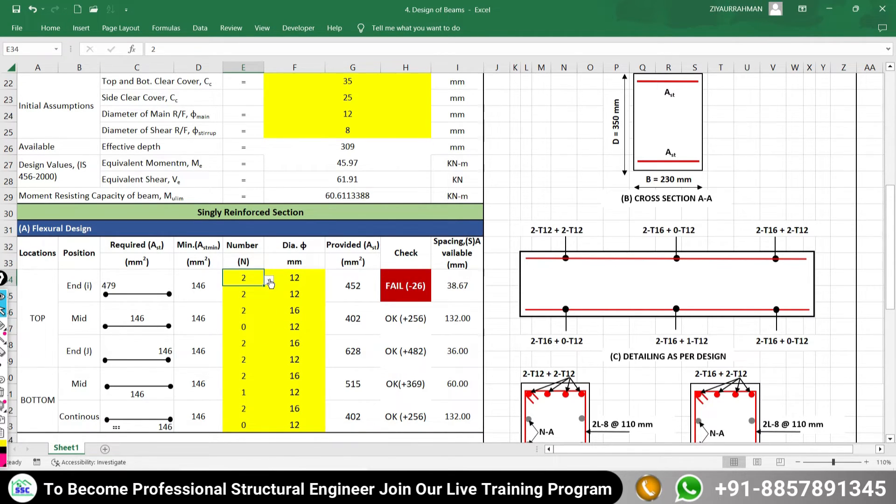
{"action": "left_click", "coordinate": [270, 282]}
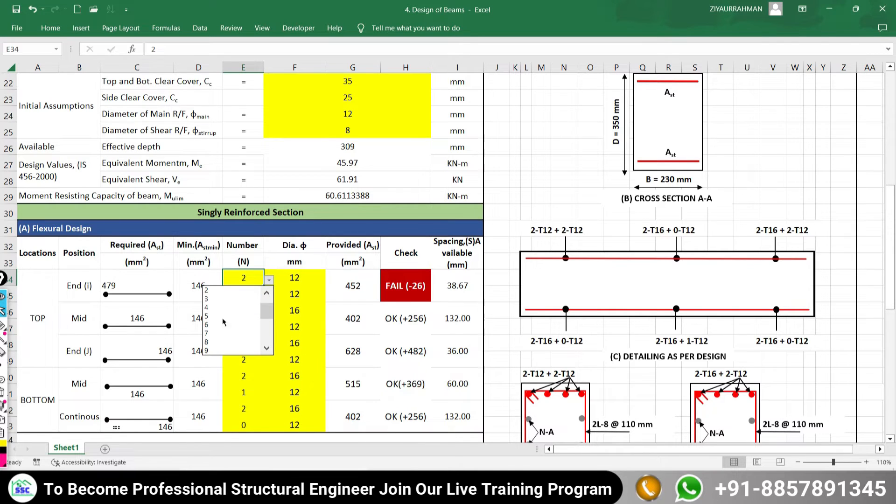
{"action": "key", "text": "Escape"}
{"action": "left_click", "coordinate": [324, 285]}
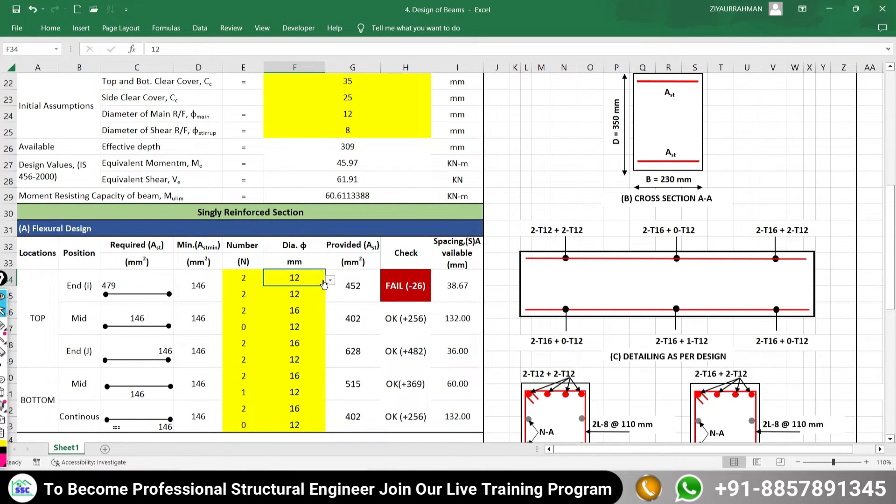
{"action": "left_click", "coordinate": [330, 280]}
{"action": "left_click", "coordinate": [259, 313]}
{"action": "key", "text": "Down"}
{"action": "key", "text": "Down"}
{"action": "key", "text": "Down"}
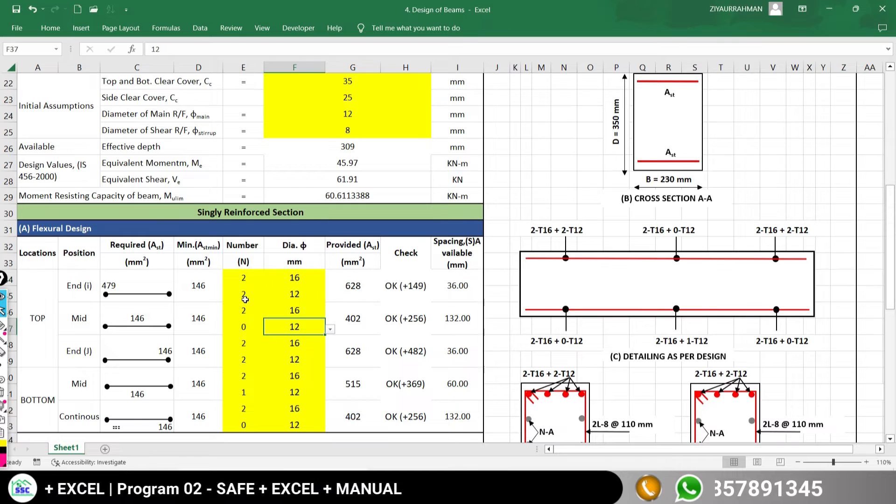
- Try 0 bars in the second row of top End (i)
{"action": "left_click", "coordinate": [245, 299]}
{"action": "type", "text": "0"}
{"action": "key", "text": "Return"}
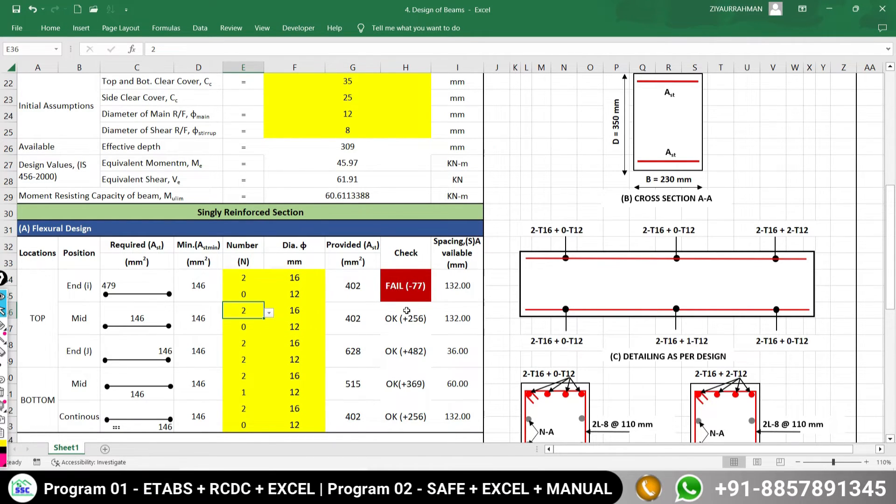
- Set the number of bars in the second row of top End (i) to 1 and check its provided Ast
{"action": "left_click", "coordinate": [249, 295]}
{"action": "type", "text": "1"}
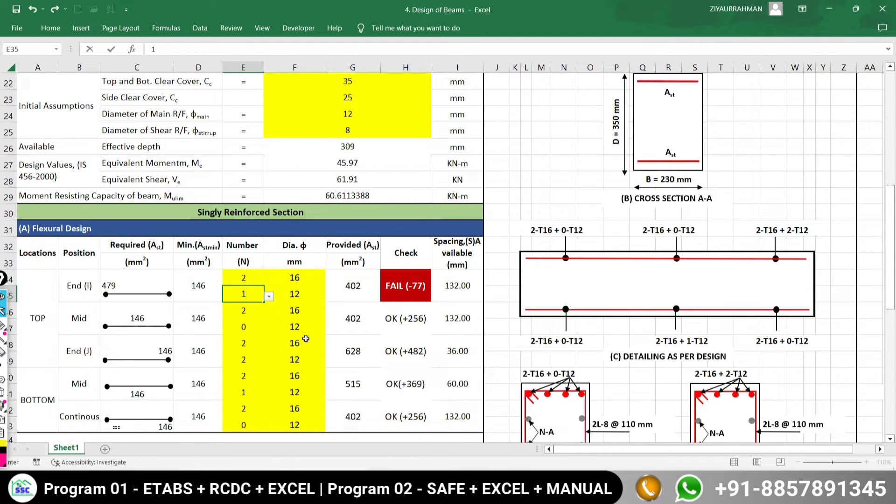
{"action": "key", "text": "Return"}
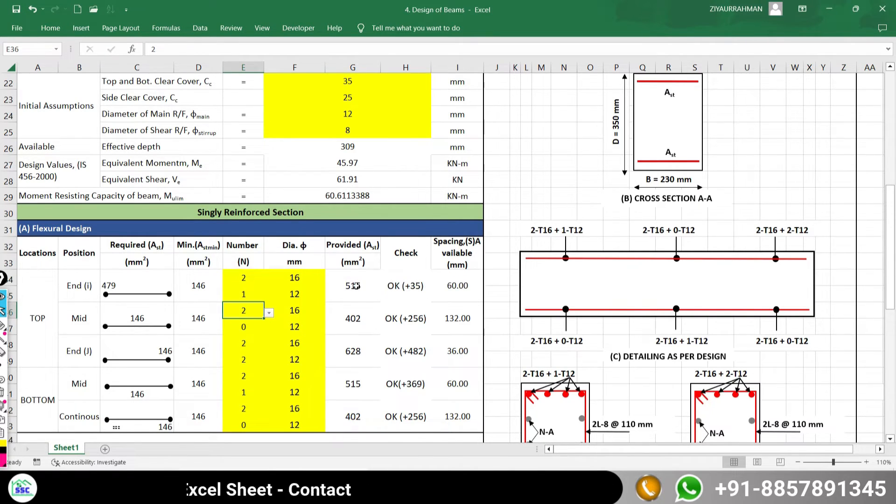
{"action": "left_click", "coordinate": [353, 295]}
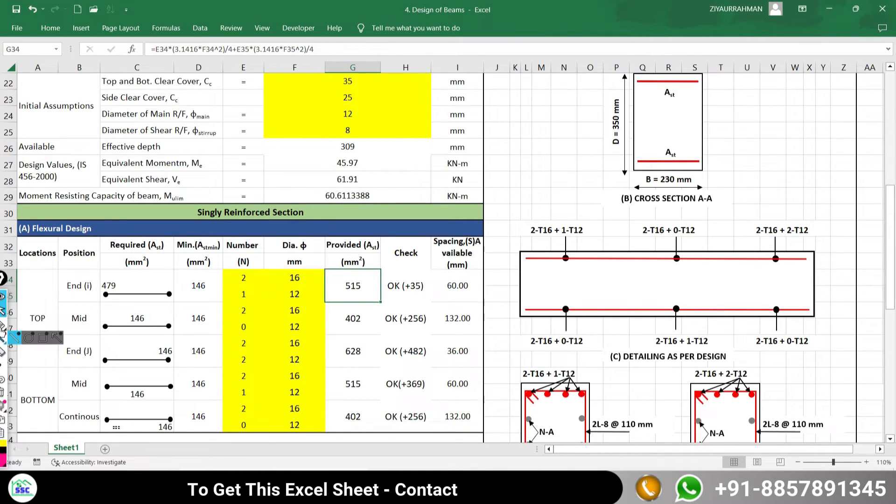
- Trace the top bars on the detailing drawing, sketch two long bars with a shorter extra bar between them, and clear the pen marks
{"action": "left_click", "coordinate": [14, 325]}
{"action": "left_click_drag", "start_coordinate": [529, 257], "coordinate": [796, 258]}
{"action": "left_click_drag", "start_coordinate": [480, 178], "coordinate": [800, 145]}
{"action": "left_click_drag", "start_coordinate": [481, 222], "coordinate": [809, 179]}
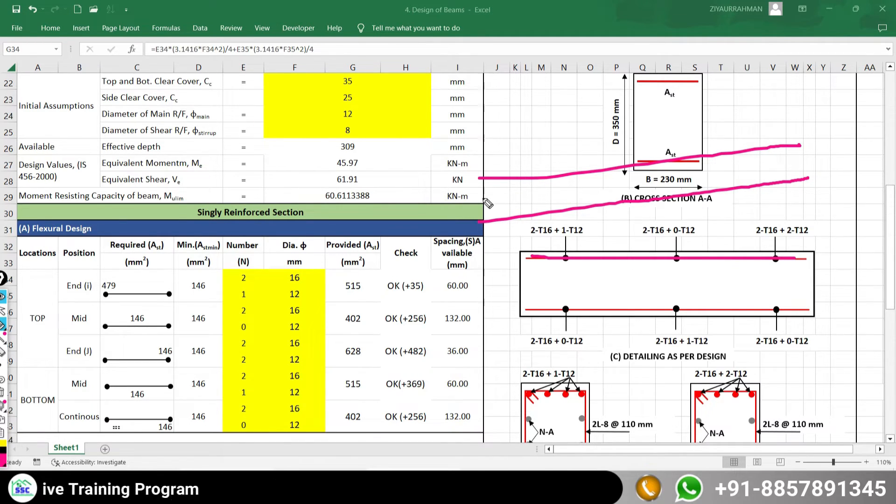
{"action": "left_click_drag", "start_coordinate": [481, 200], "coordinate": [601, 188]}
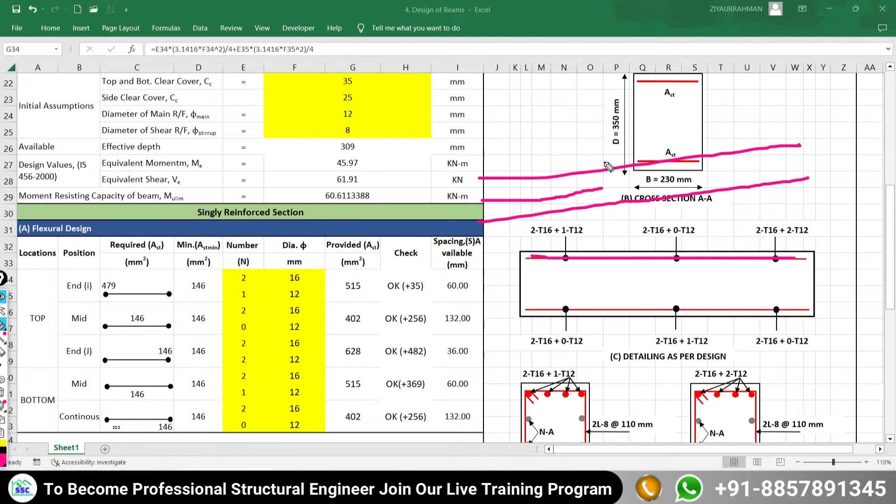
{"action": "left_click_drag", "start_coordinate": [595, 152], "coordinate": [602, 219]}
{"action": "left_click_drag", "start_coordinate": [468, 156], "coordinate": [488, 271]}
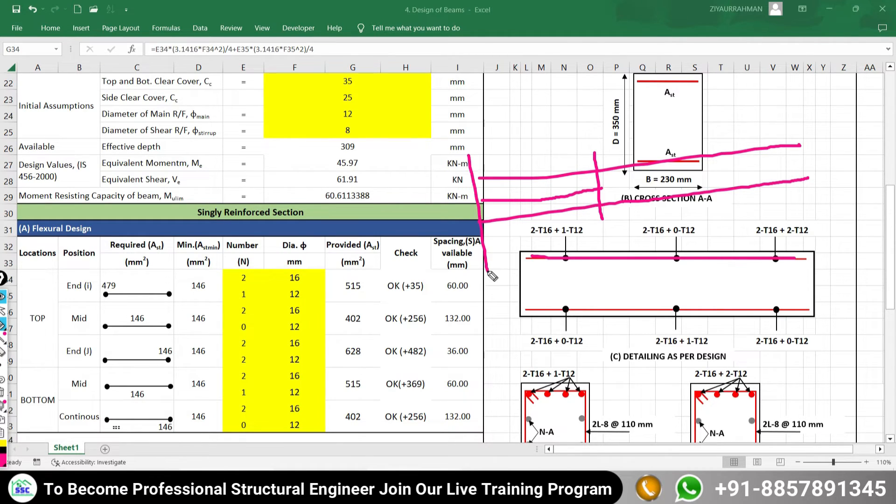
{"action": "left_click", "coordinate": [3, 311]}
{"action": "left_click", "coordinate": [3, 393]}
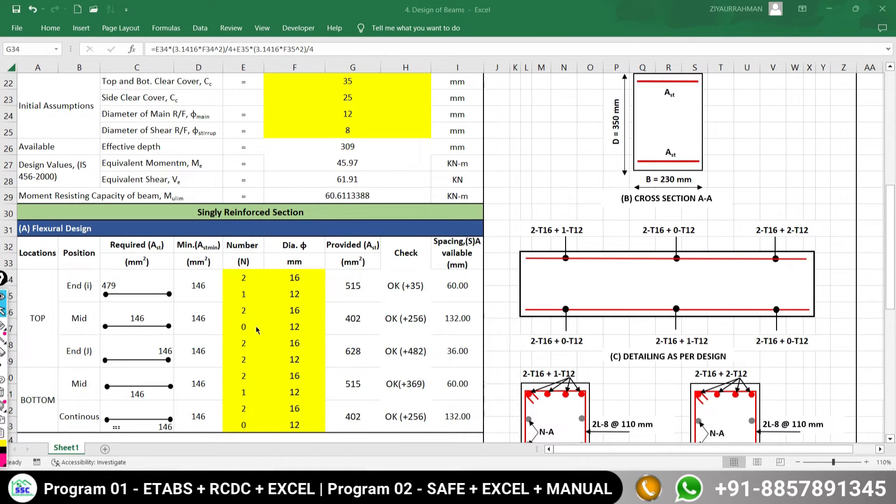
- Set the bar diameter in the first row of top Mid to 12 mm
{"action": "left_click", "coordinate": [246, 311]}
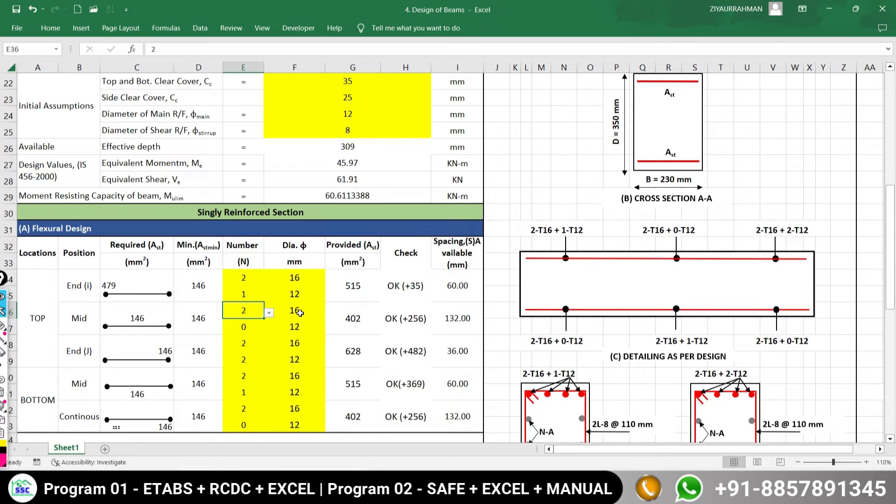
{"action": "left_click", "coordinate": [299, 312]}
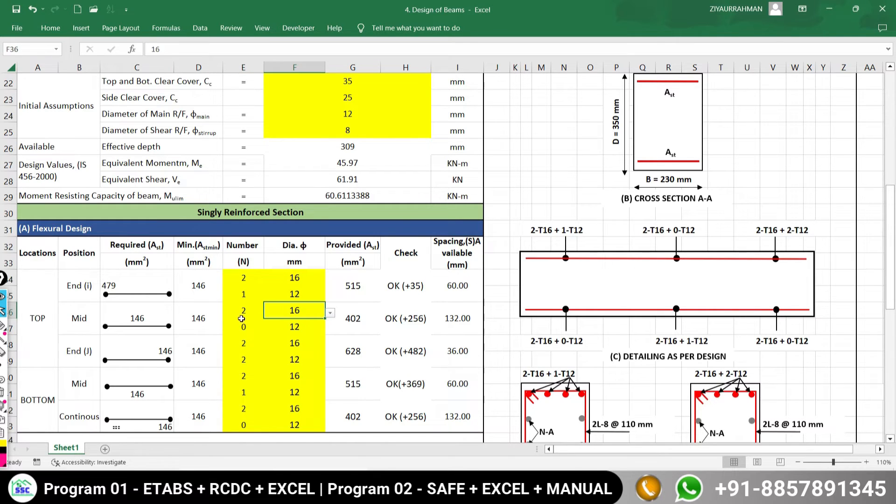
{"action": "left_click", "coordinate": [330, 312]}
{"action": "left_click", "coordinate": [255, 340]}
{"action": "left_click", "coordinate": [279, 350]}
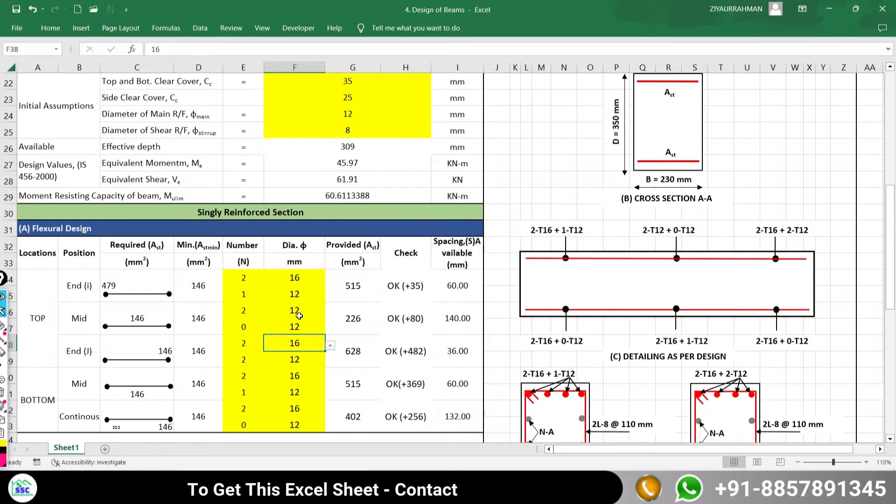
- Underline the first-row bar count of top End (i) with the pen and sketch two long bars above the detailing drawing
{"action": "left_click", "coordinate": [3, 325]}
{"action": "left_click_drag", "start_coordinate": [236, 287], "coordinate": [255, 285]}
{"action": "left_click_drag", "start_coordinate": [493, 151], "coordinate": [716, 142]}
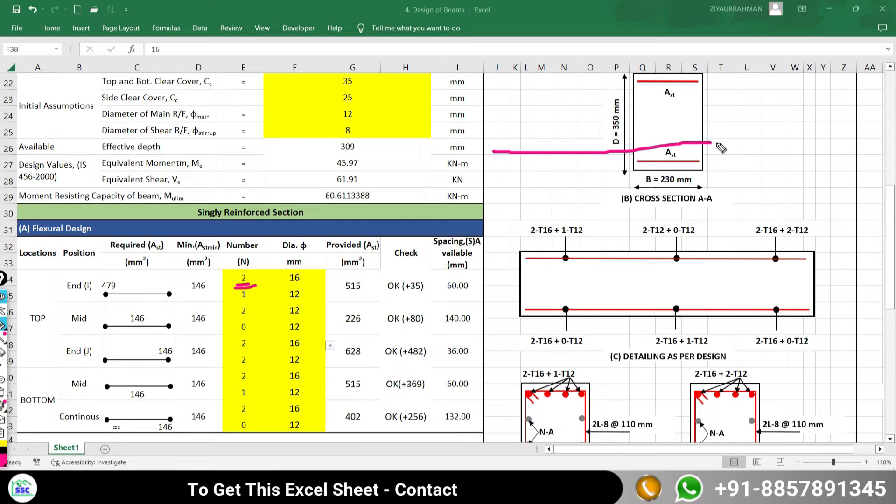
{"action": "left_click_drag", "start_coordinate": [495, 208], "coordinate": [743, 193]}
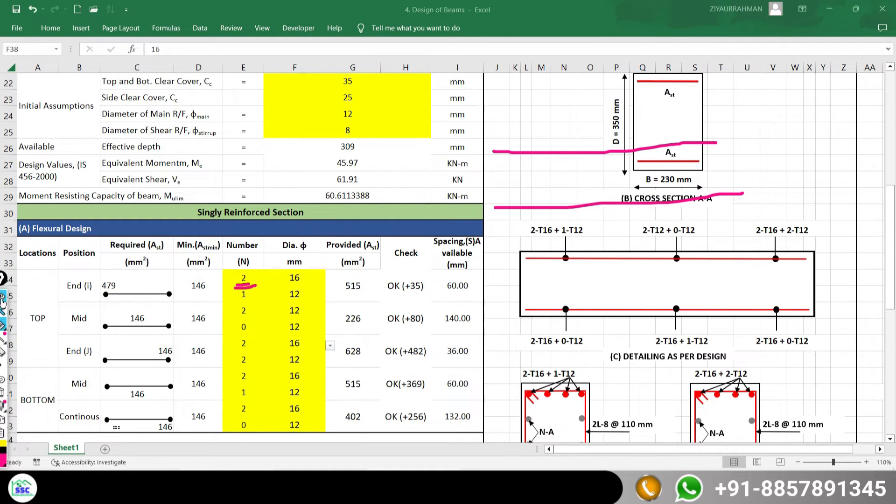
- Set the first-row bar diameter of top Mid back to 16 mm
{"action": "left_click", "coordinate": [322, 311]}
{"action": "left_click", "coordinate": [331, 316]}
{"action": "left_click", "coordinate": [276, 346]}
- Set the number of bars in the second row of top End (J) to 0
{"action": "left_click", "coordinate": [257, 363]}
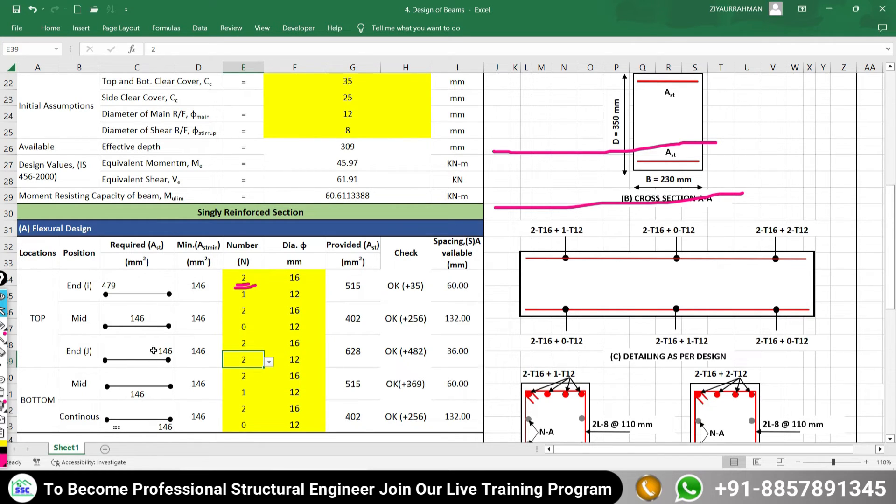
{"action": "left_click", "coordinate": [269, 363]}
{"action": "left_click", "coordinate": [270, 364]}
{"action": "left_click", "coordinate": [269, 362]}
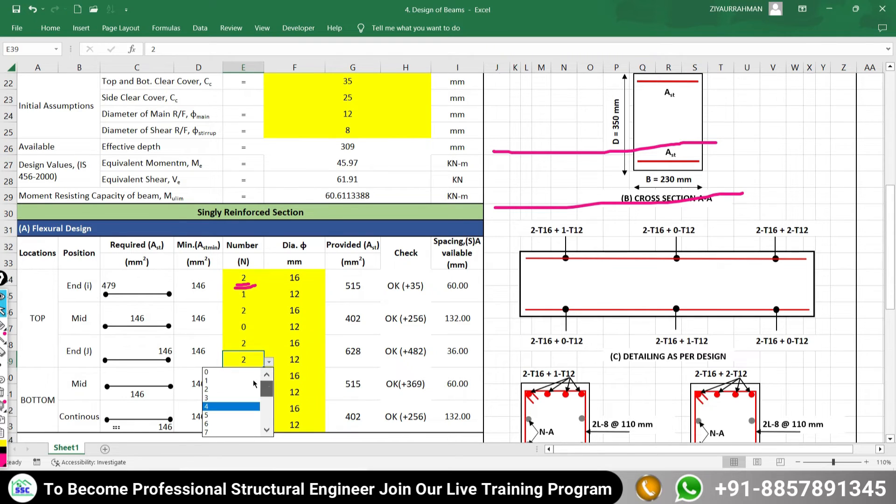
{"action": "left_click", "coordinate": [209, 375]}
{"action": "left_click", "coordinate": [259, 381]}
- For bottom Mid, set the first row's bar diameter to 12 mm and the second row's number of bars to 0, and check the result
{"action": "left_click", "coordinate": [298, 375]}
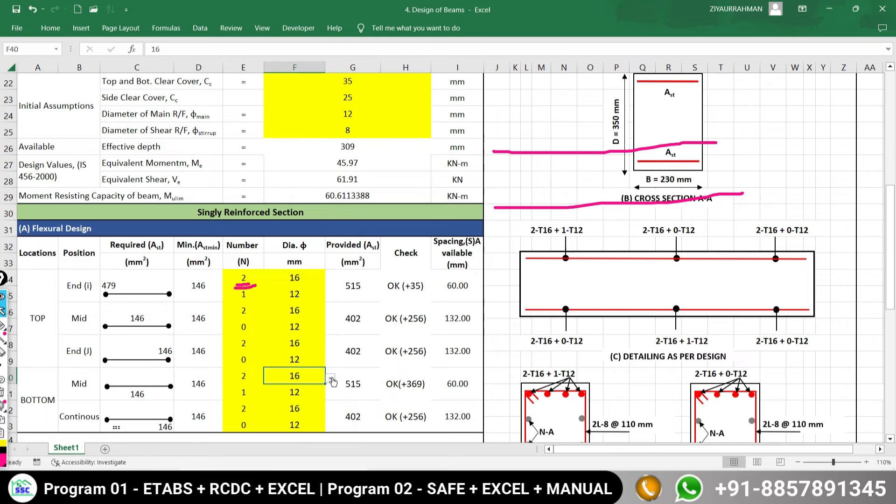
{"action": "left_click", "coordinate": [330, 378]}
{"action": "left_click", "coordinate": [259, 405]}
{"action": "left_click", "coordinate": [242, 396]}
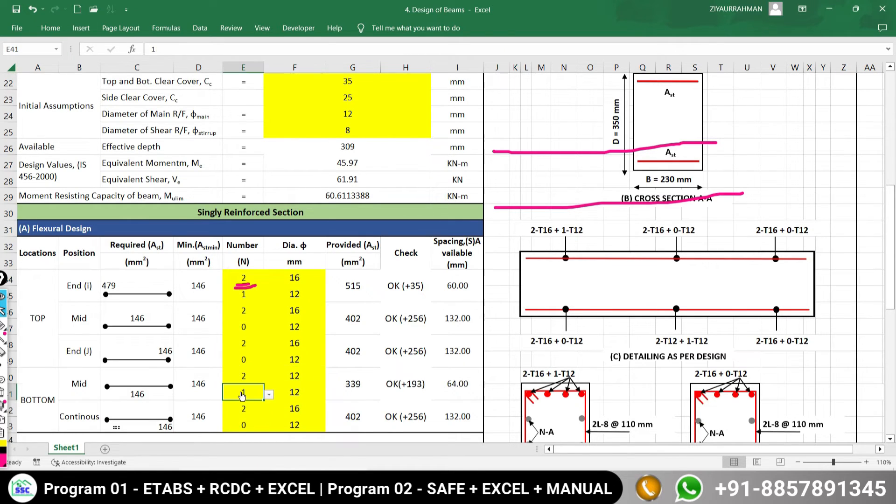
{"action": "left_click", "coordinate": [269, 395]}
{"action": "left_click", "coordinate": [247, 405]}
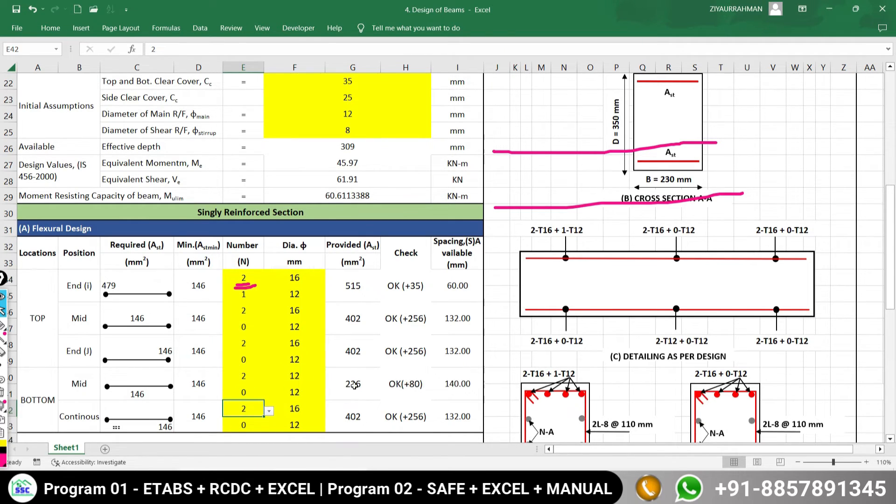
{"action": "left_click", "coordinate": [356, 392]}
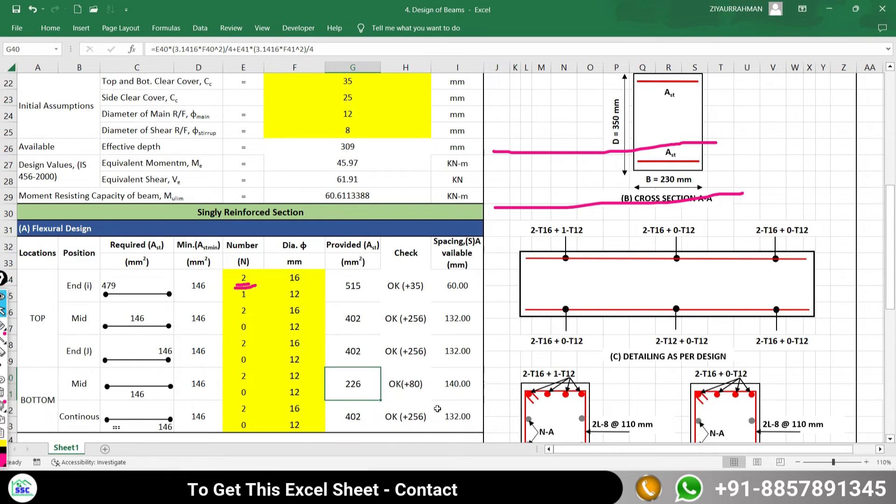
{"action": "left_click", "coordinate": [403, 385]}
- Set the bar diameter in the first row of bottom Continous to 12 mm
{"action": "left_click", "coordinate": [286, 409]}
{"action": "left_click", "coordinate": [330, 411]}
{"action": "left_click", "coordinate": [280, 351]}
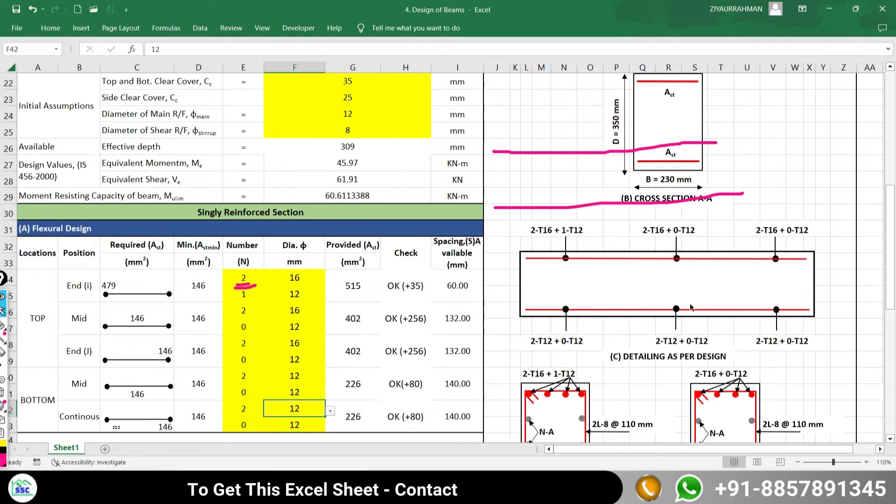
- Trace the bottom and top bars on the detailing drawing with the pen and mark the extra T12 bar at End (i)
{"action": "left_click", "coordinate": [2, 325]}
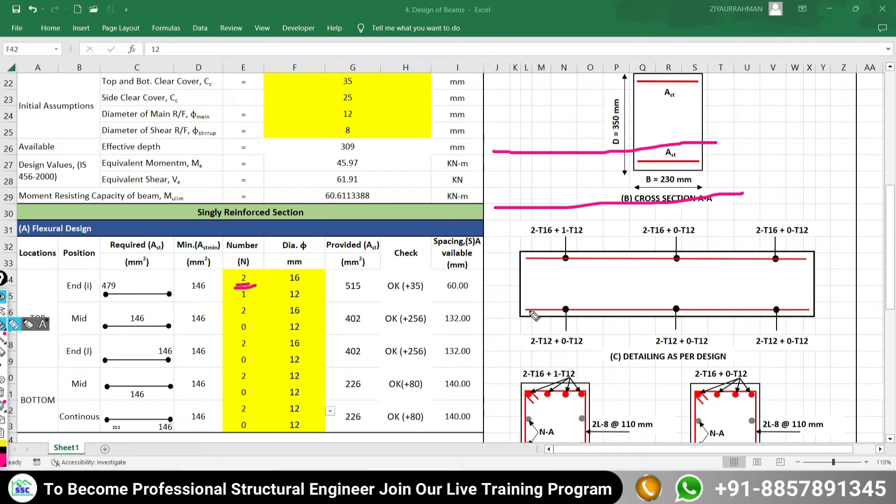
{"action": "left_click_drag", "start_coordinate": [527, 310], "coordinate": [810, 302]}
{"action": "left_click_drag", "start_coordinate": [526, 257], "coordinate": [826, 259]}
{"action": "left_click_drag", "start_coordinate": [564, 237], "coordinate": [589, 237]}
{"action": "left_click_drag", "start_coordinate": [525, 246], "coordinate": [625, 244]}
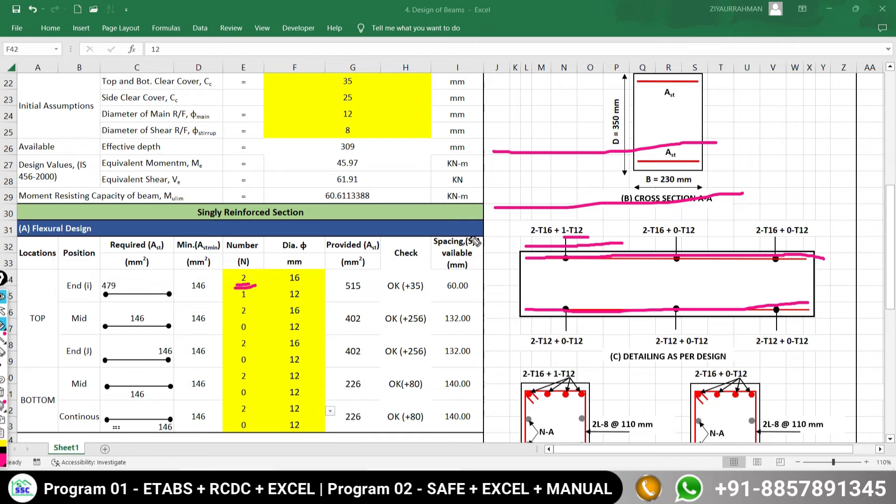
{"action": "left_click", "coordinate": [3, 311]}
- Examine the shear design's stirrup diameter, number of legs and provided reinforcement, along with the side face reinforcement section
{"action": "scroll", "coordinate": [73, 332], "scroll_direction": "down", "scroll_amount": 5}
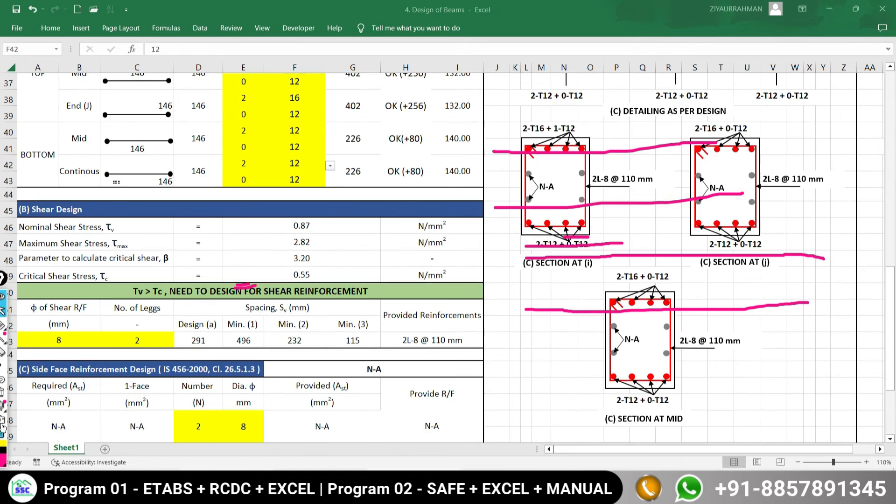
{"action": "left_click", "coordinate": [77, 345]}
{"action": "left_click", "coordinate": [134, 339]}
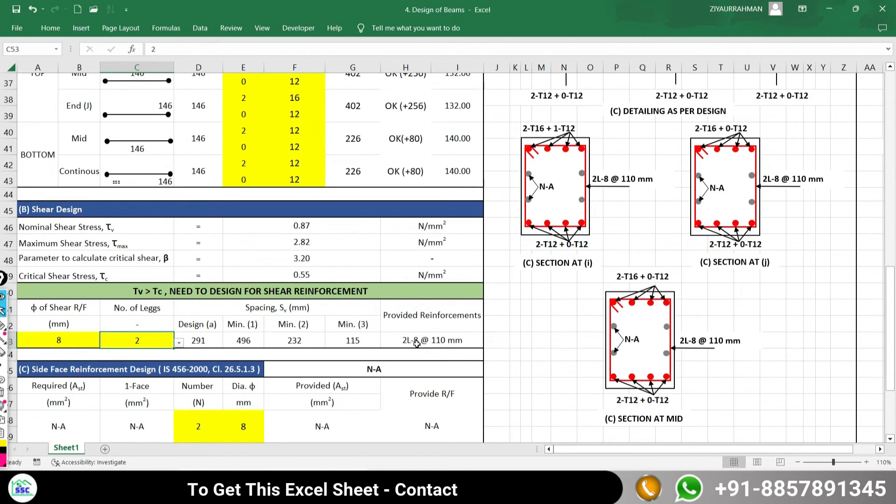
{"action": "left_click", "coordinate": [441, 343]}
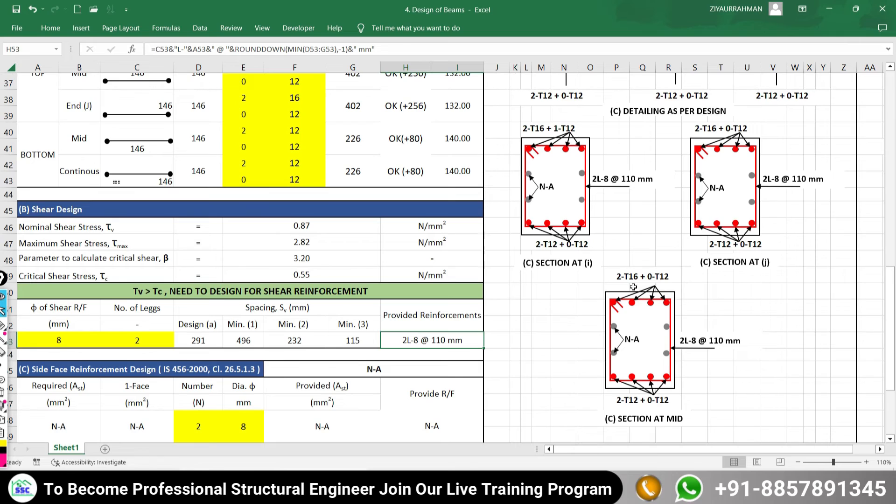
{"action": "scroll", "coordinate": [85, 384], "scroll_direction": "down", "scroll_amount": 1}
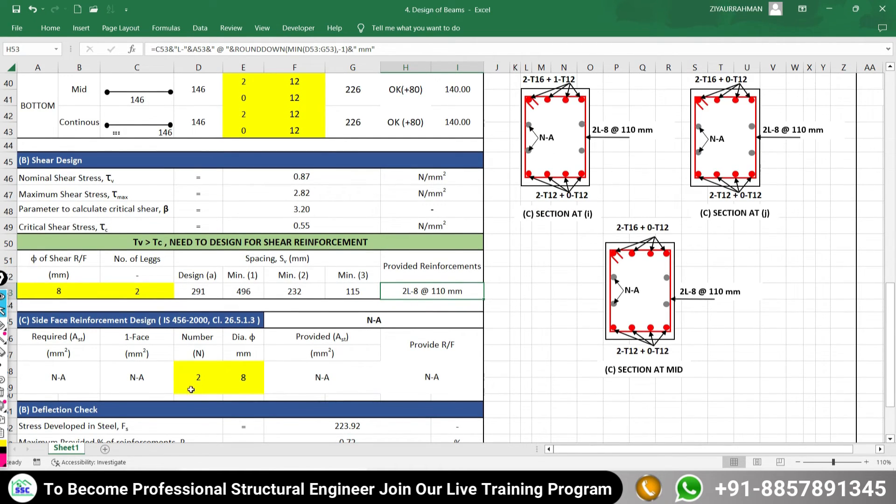
- Review the Depth of beam, D, the flexural design table and the deflection check
{"action": "scroll", "coordinate": [498, 275], "scroll_direction": "up", "scroll_amount": 9}
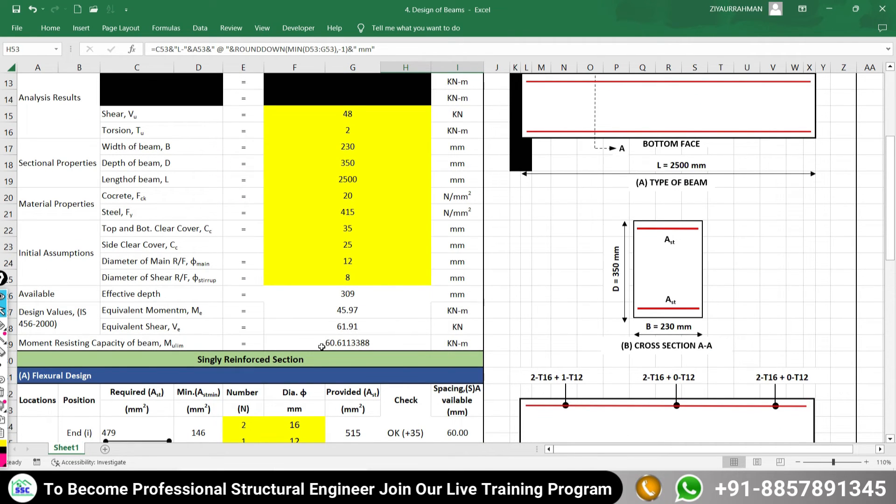
{"action": "left_click", "coordinate": [346, 169]}
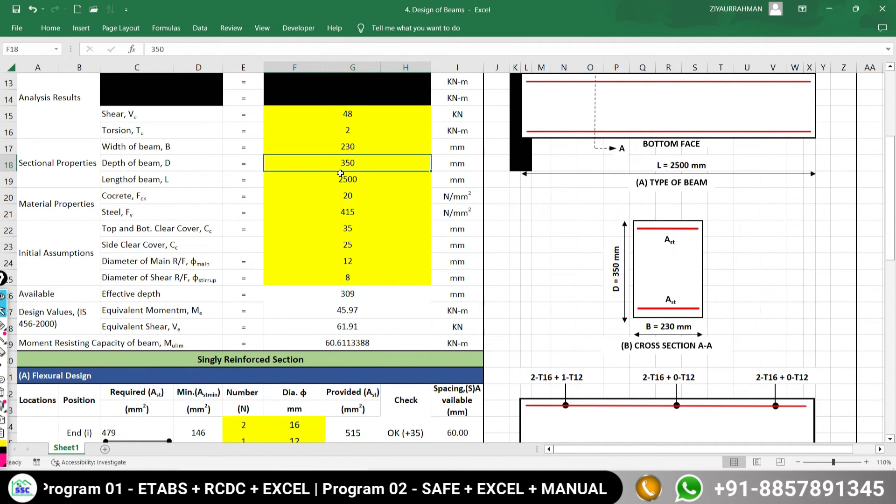
{"action": "scroll", "coordinate": [361, 322], "scroll_direction": "down", "scroll_amount": 8}
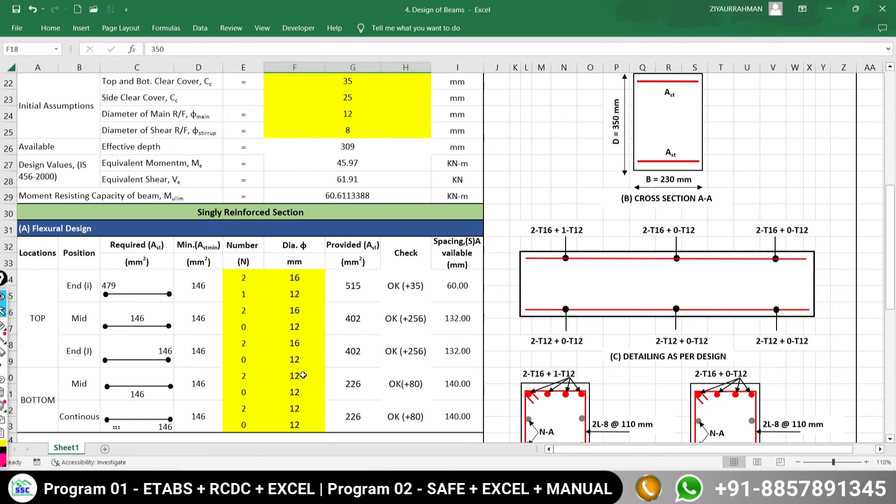
{"action": "scroll", "coordinate": [277, 384], "scroll_direction": "down", "scroll_amount": 4}
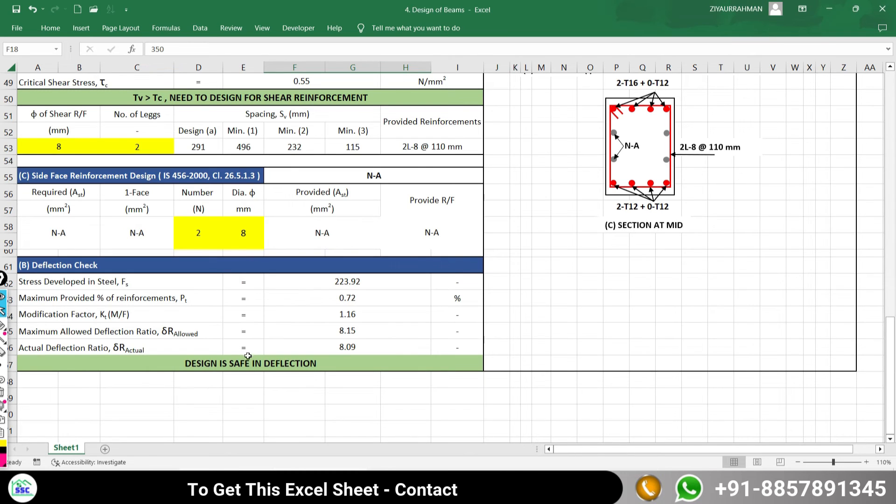
{"action": "scroll", "coordinate": [320, 270], "scroll_direction": "up", "scroll_amount": 12}
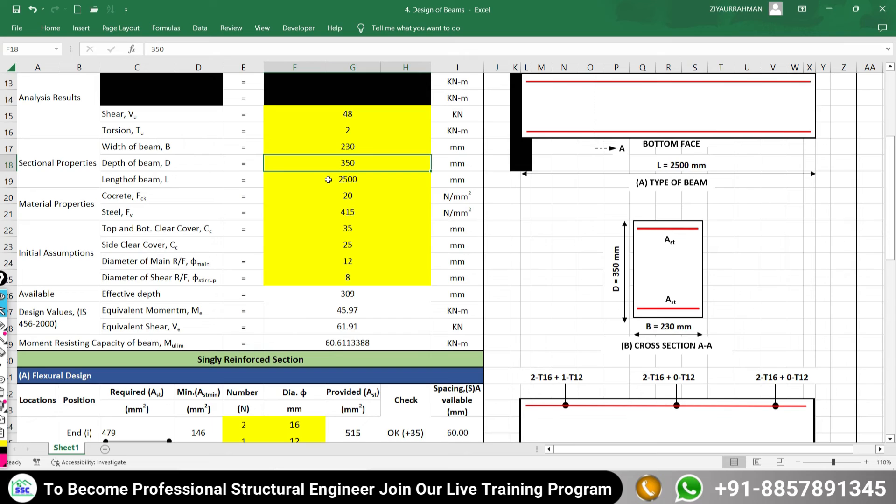
- Try a Length of beam, L, of 5000 mm and review its effect on the deflection check
{"action": "left_click", "coordinate": [329, 179]}
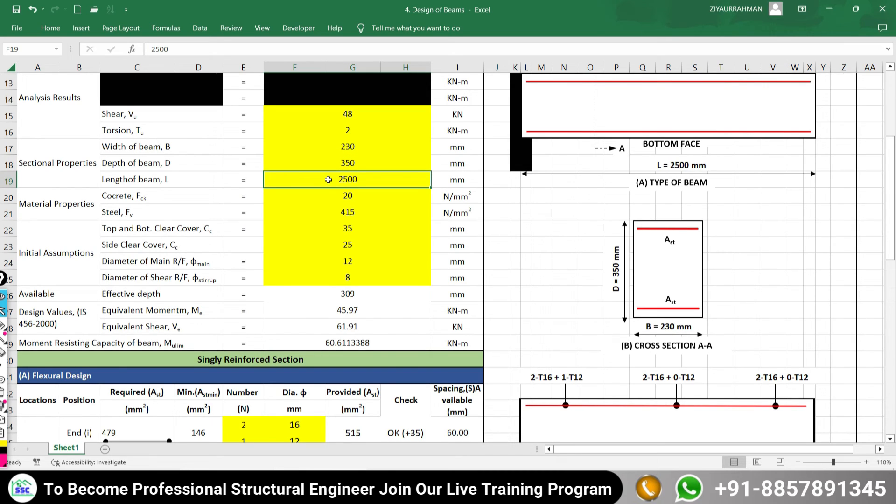
{"action": "type", "text": "5000"}
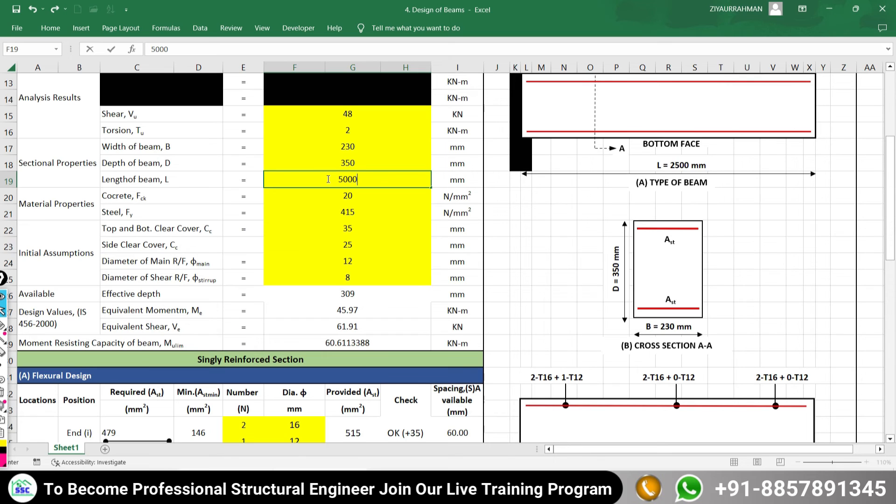
{"action": "key", "text": "Return"}
{"action": "scroll", "coordinate": [248, 329], "scroll_direction": "down", "scroll_amount": 14}
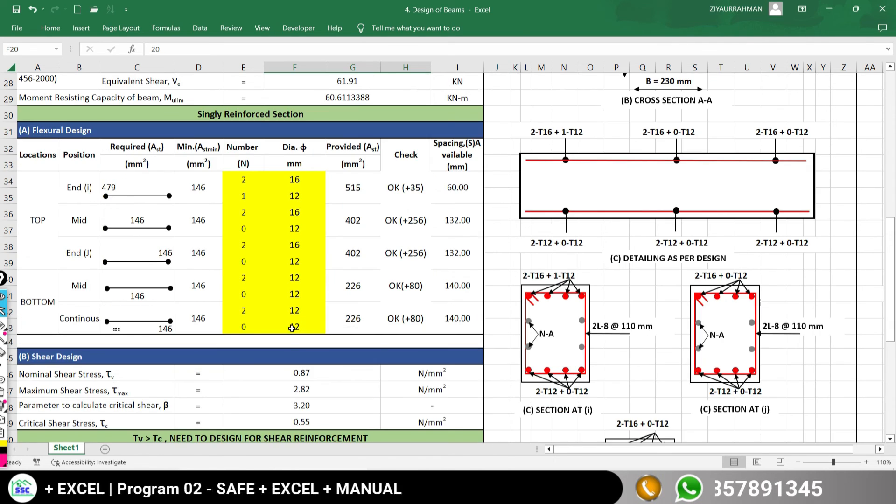
{"action": "scroll", "coordinate": [248, 329], "scroll_direction": "down", "scroll_amount": 4}
{"action": "scroll", "coordinate": [246, 328], "scroll_direction": "up", "scroll_amount": 3}
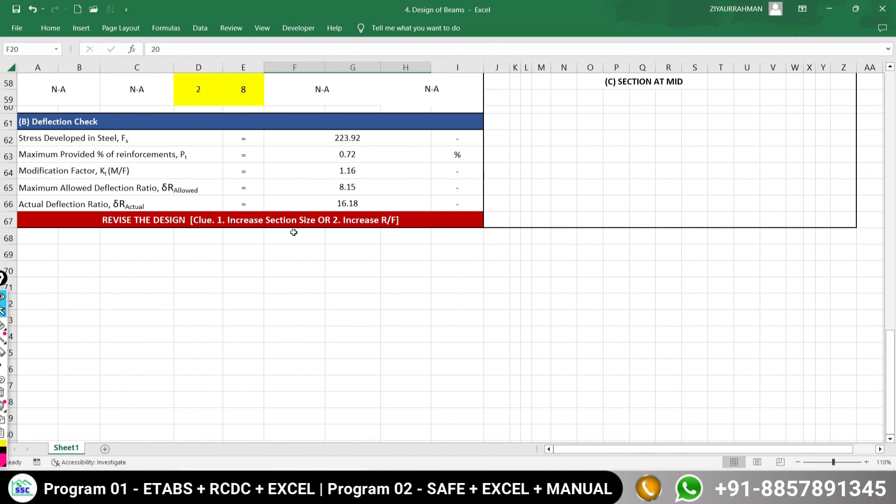
- Set the Length of beam, L, back to 2500 mm and recheck the deflection result and shear design
{"action": "scroll", "coordinate": [294, 232], "scroll_direction": "up", "scroll_amount": 11}
{"action": "scroll", "coordinate": [317, 264], "scroll_direction": "up", "scroll_amount": 4}
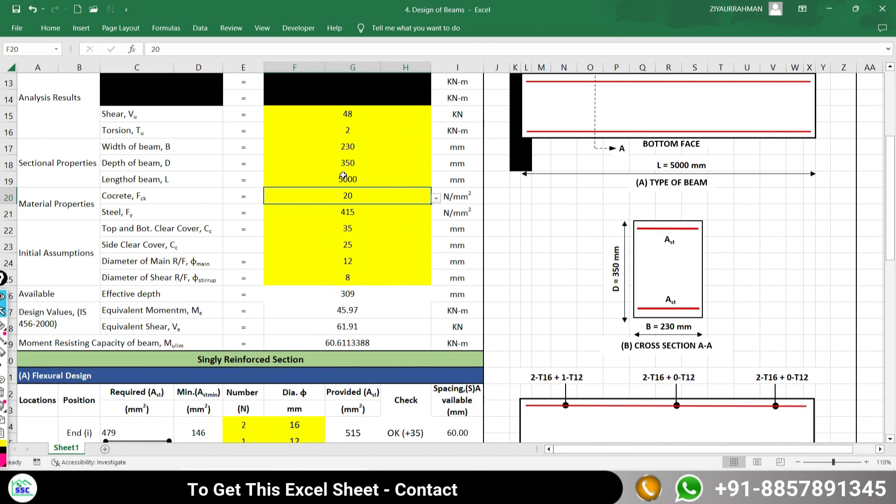
{"action": "left_click", "coordinate": [338, 179]}
{"action": "type", "text": "2500"}
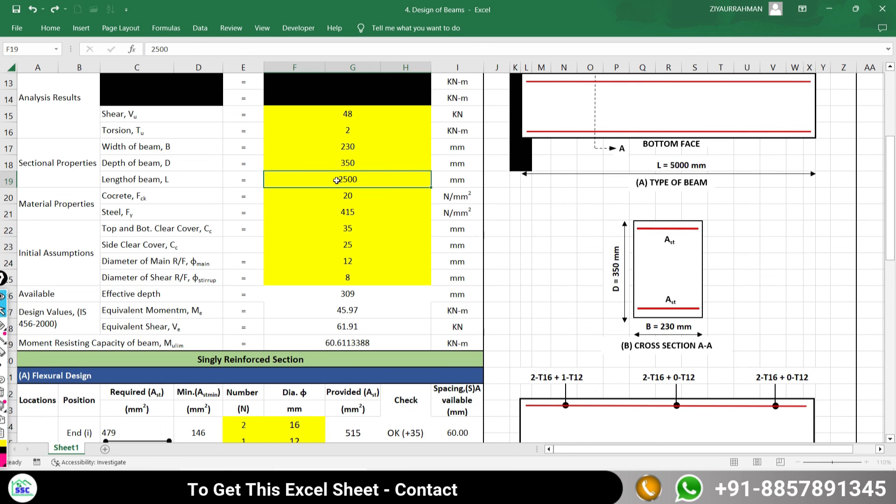
{"action": "key", "text": "Return"}
{"action": "scroll", "coordinate": [246, 316], "scroll_direction": "down", "scroll_amount": 10}
{"action": "scroll", "coordinate": [246, 316], "scroll_direction": "down", "scroll_amount": 4}
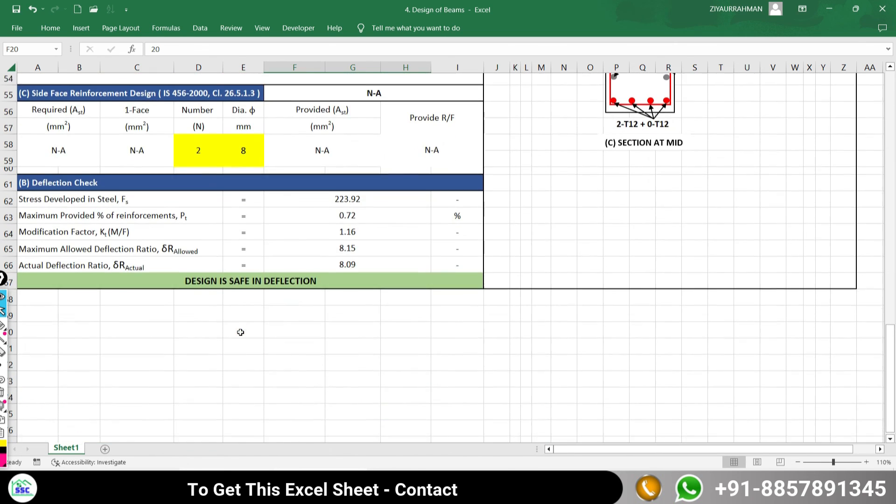
{"action": "left_click", "coordinate": [229, 270]}
{"action": "scroll", "coordinate": [371, 416], "scroll_direction": "up", "scroll_amount": 4}
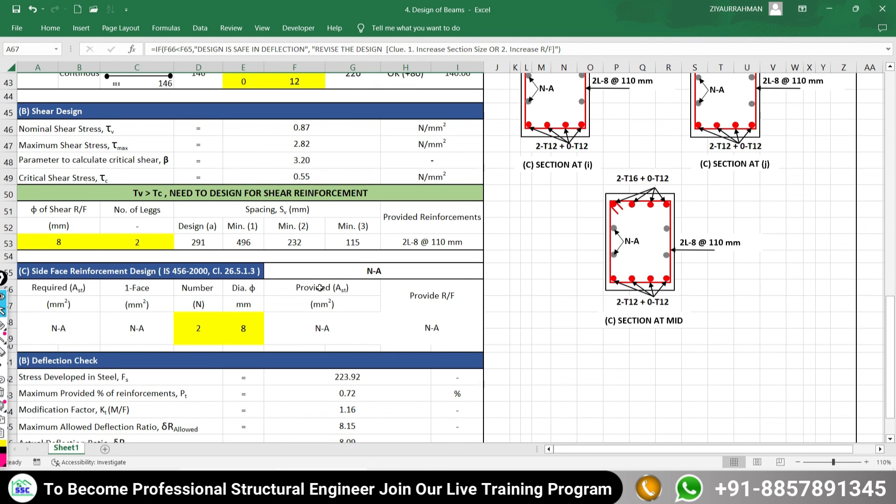
{"action": "scroll", "coordinate": [464, 278], "scroll_direction": "up", "scroll_amount": 6}
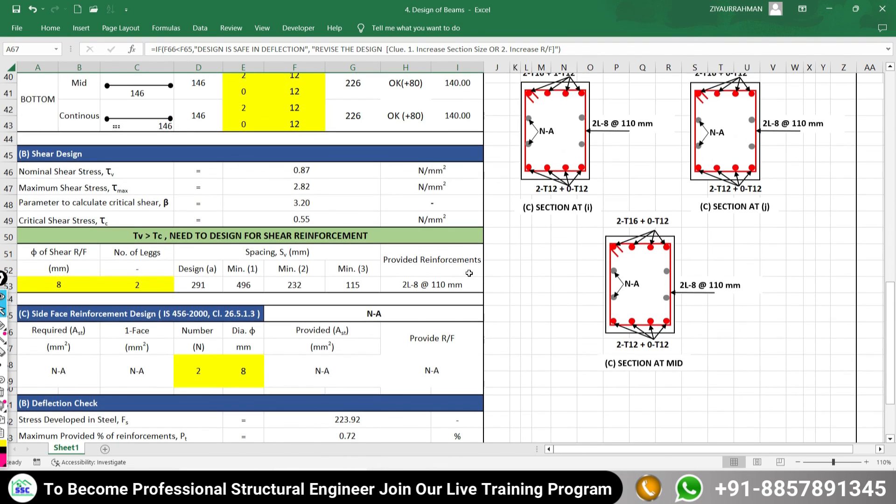